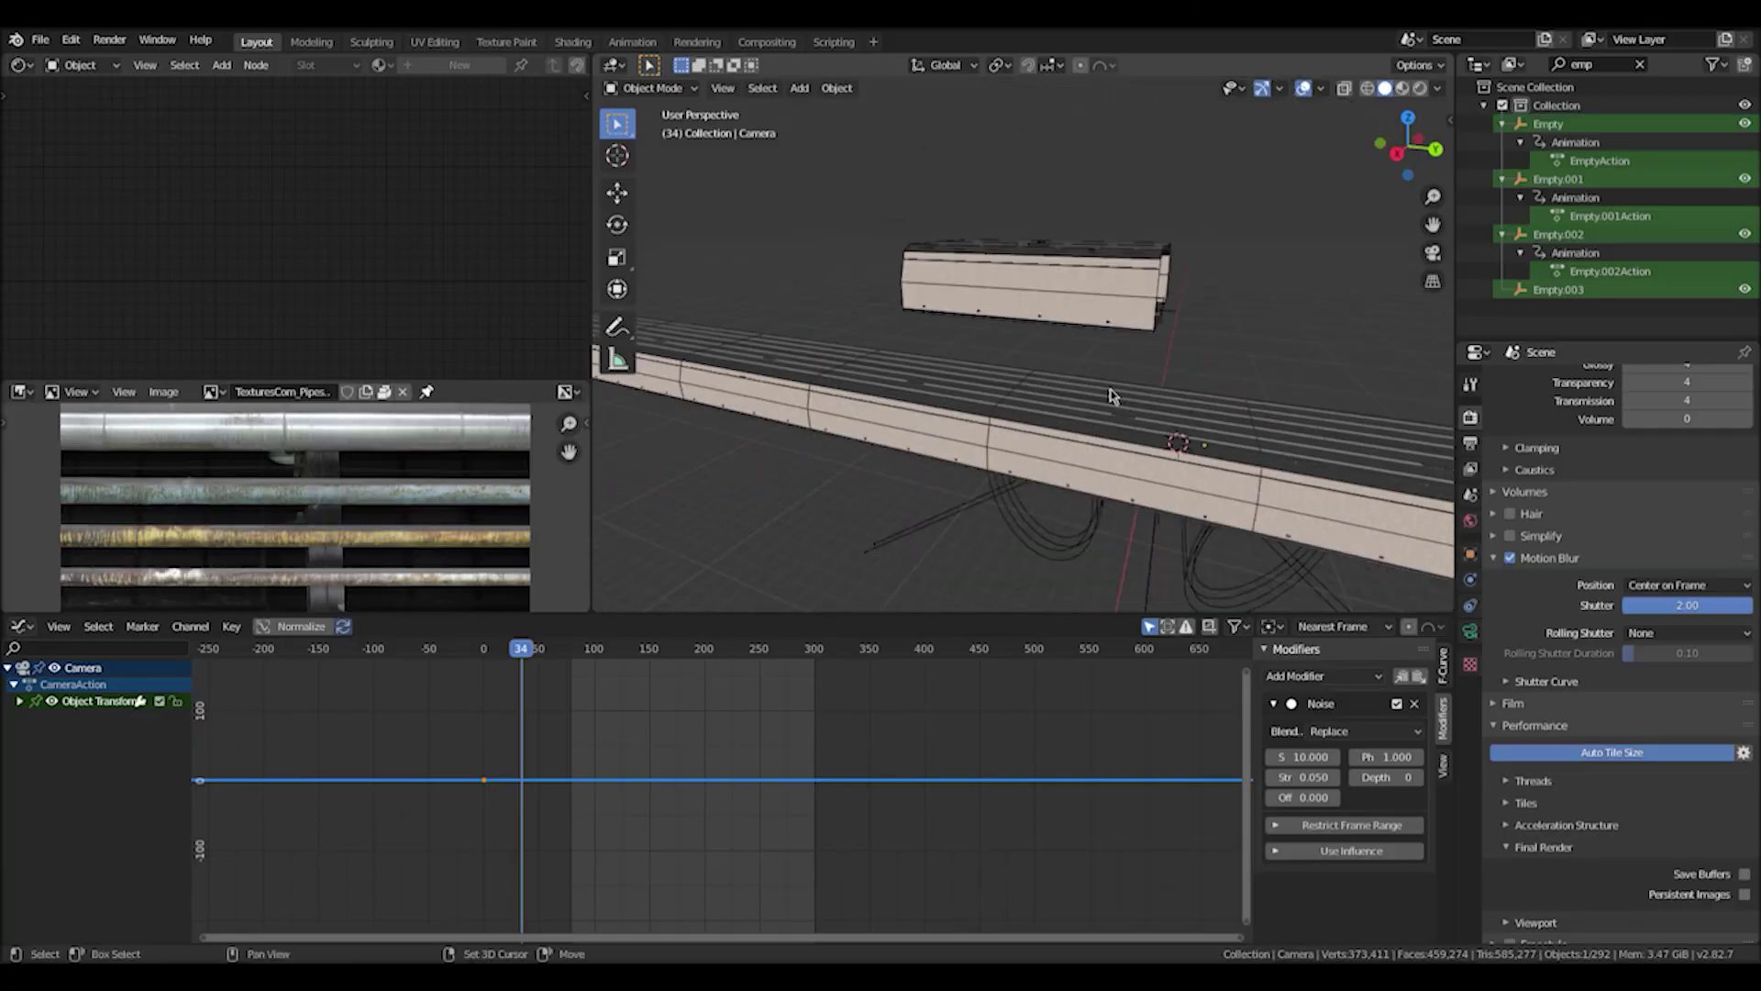
Examine the tunnel from outside and inside, and select the pipes along its upper walls.
scroll(1113, 393, down, 4)
middle_drag(1158, 406, 1067, 418)
scroll(1014, 294, up, 6)
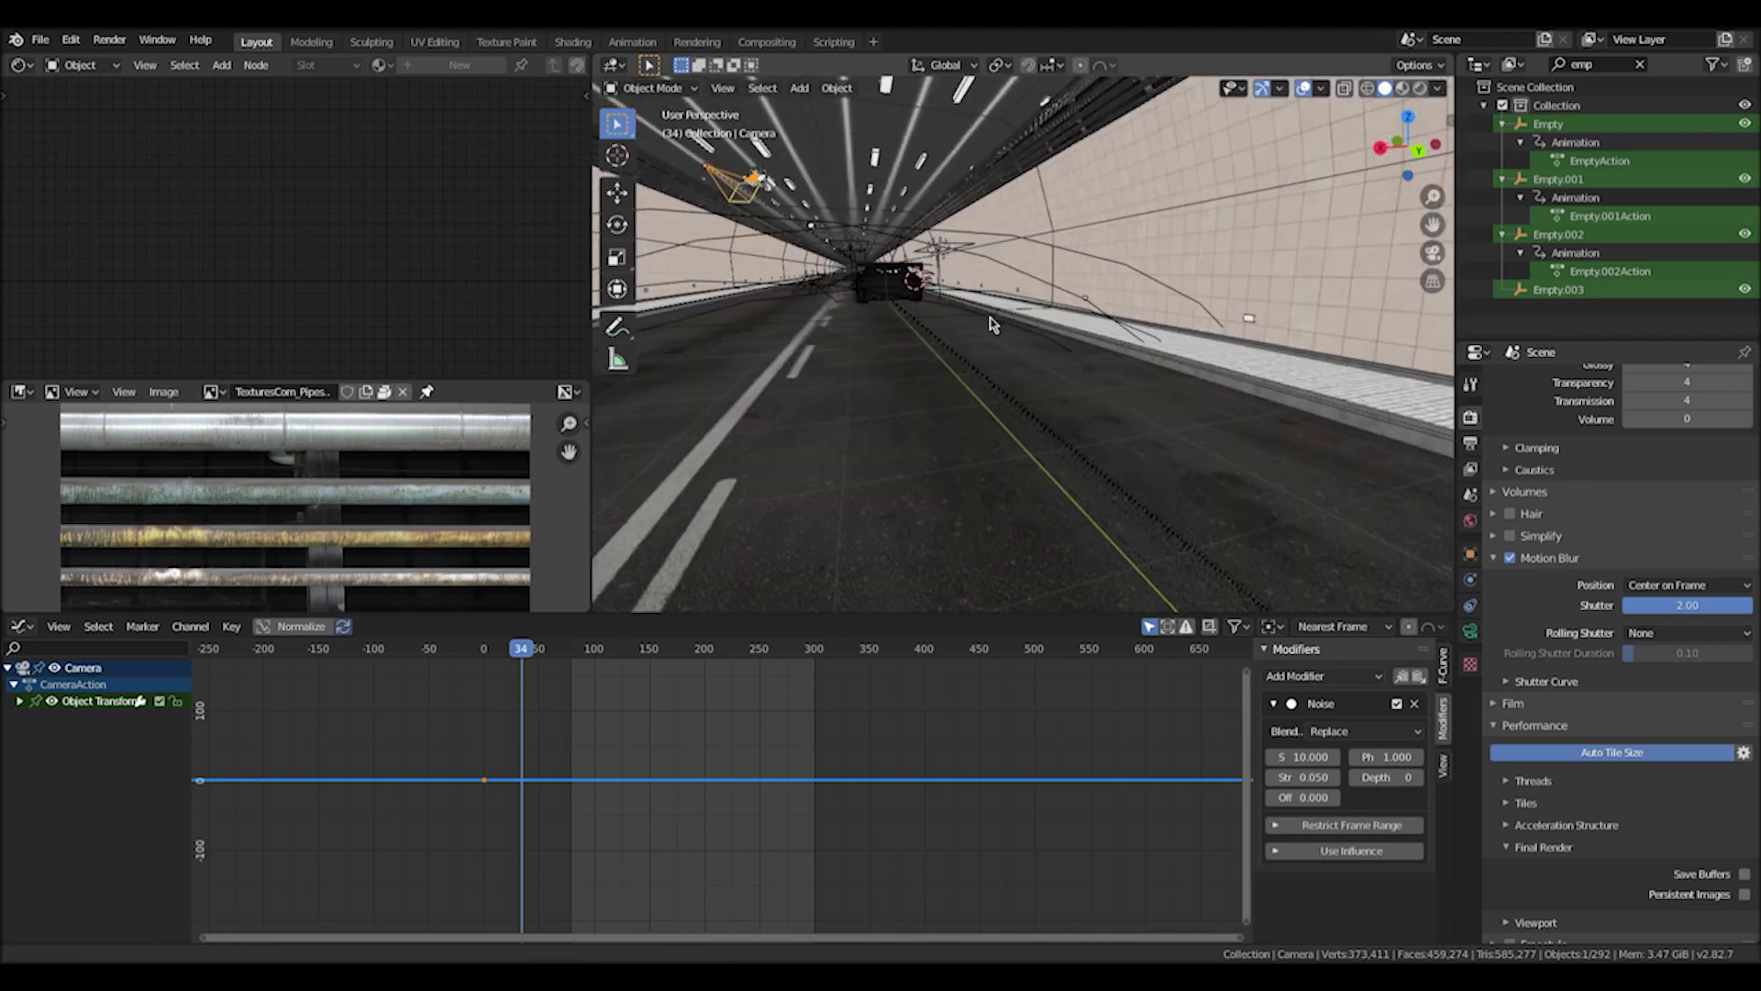
middle_drag(900, 343, 954, 338)
scroll(1167, 355, down, 3)
scroll(881, 348, down, 9)
click(1021, 280)
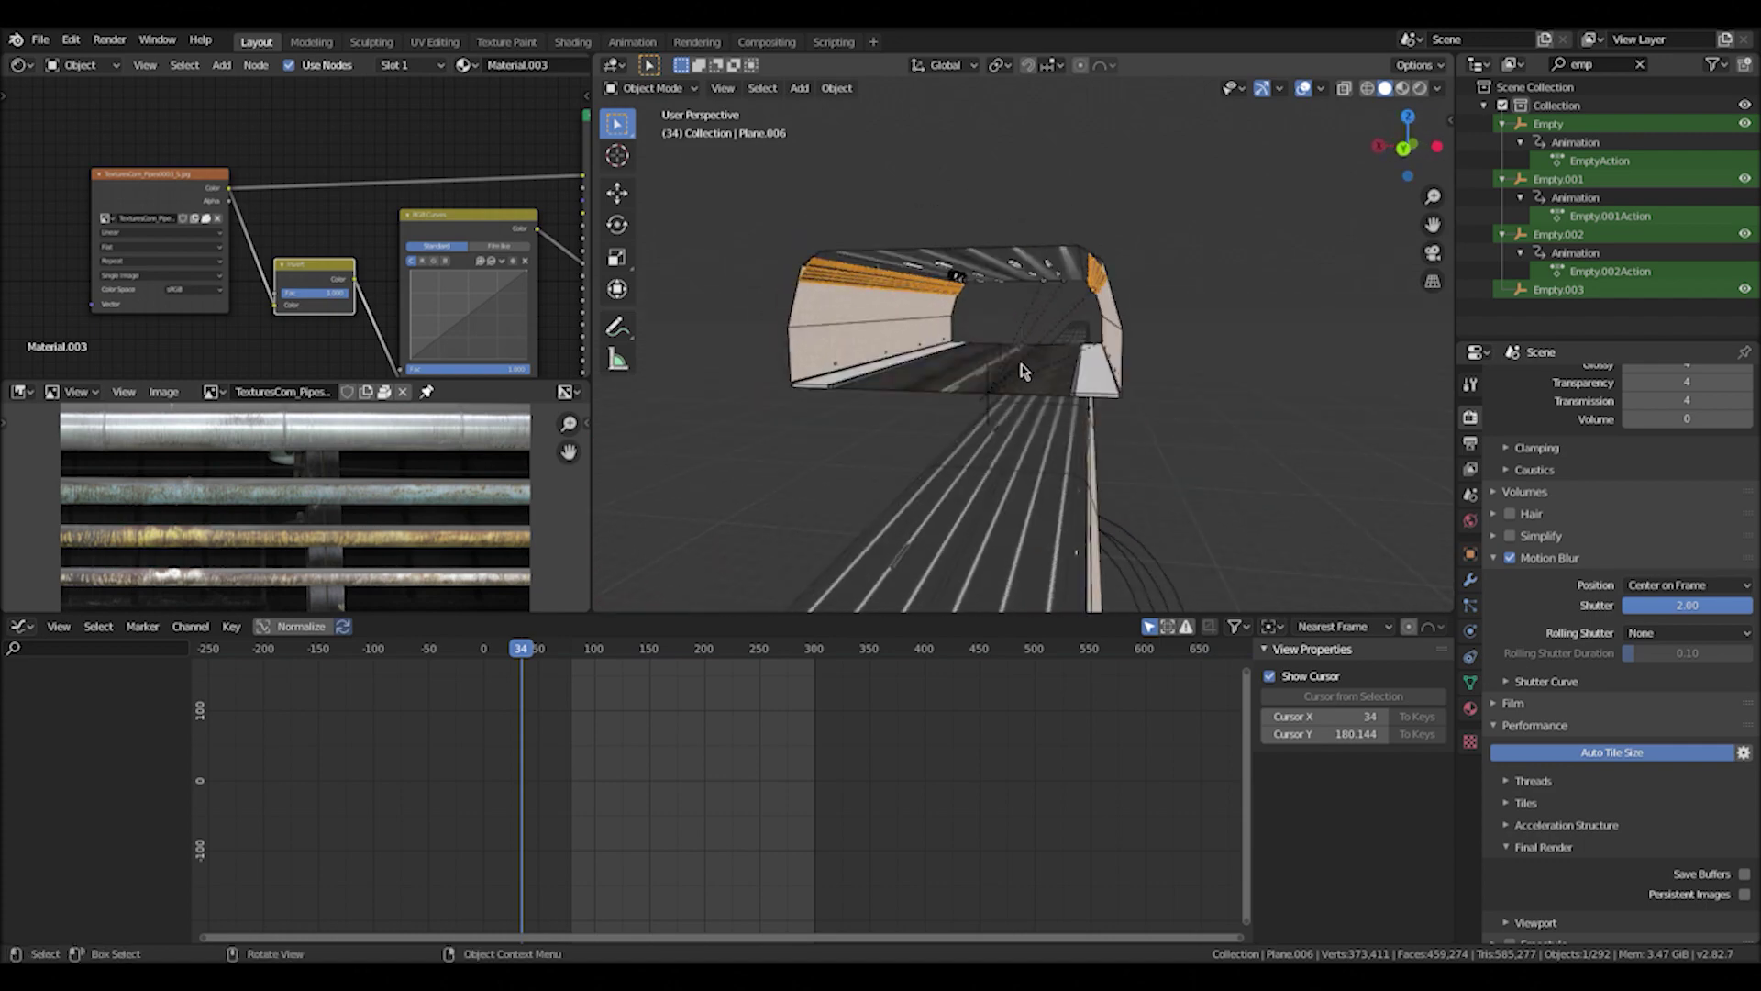
Play the animation through the camera view and inspect the moving car from several angles.
key(KP_0)
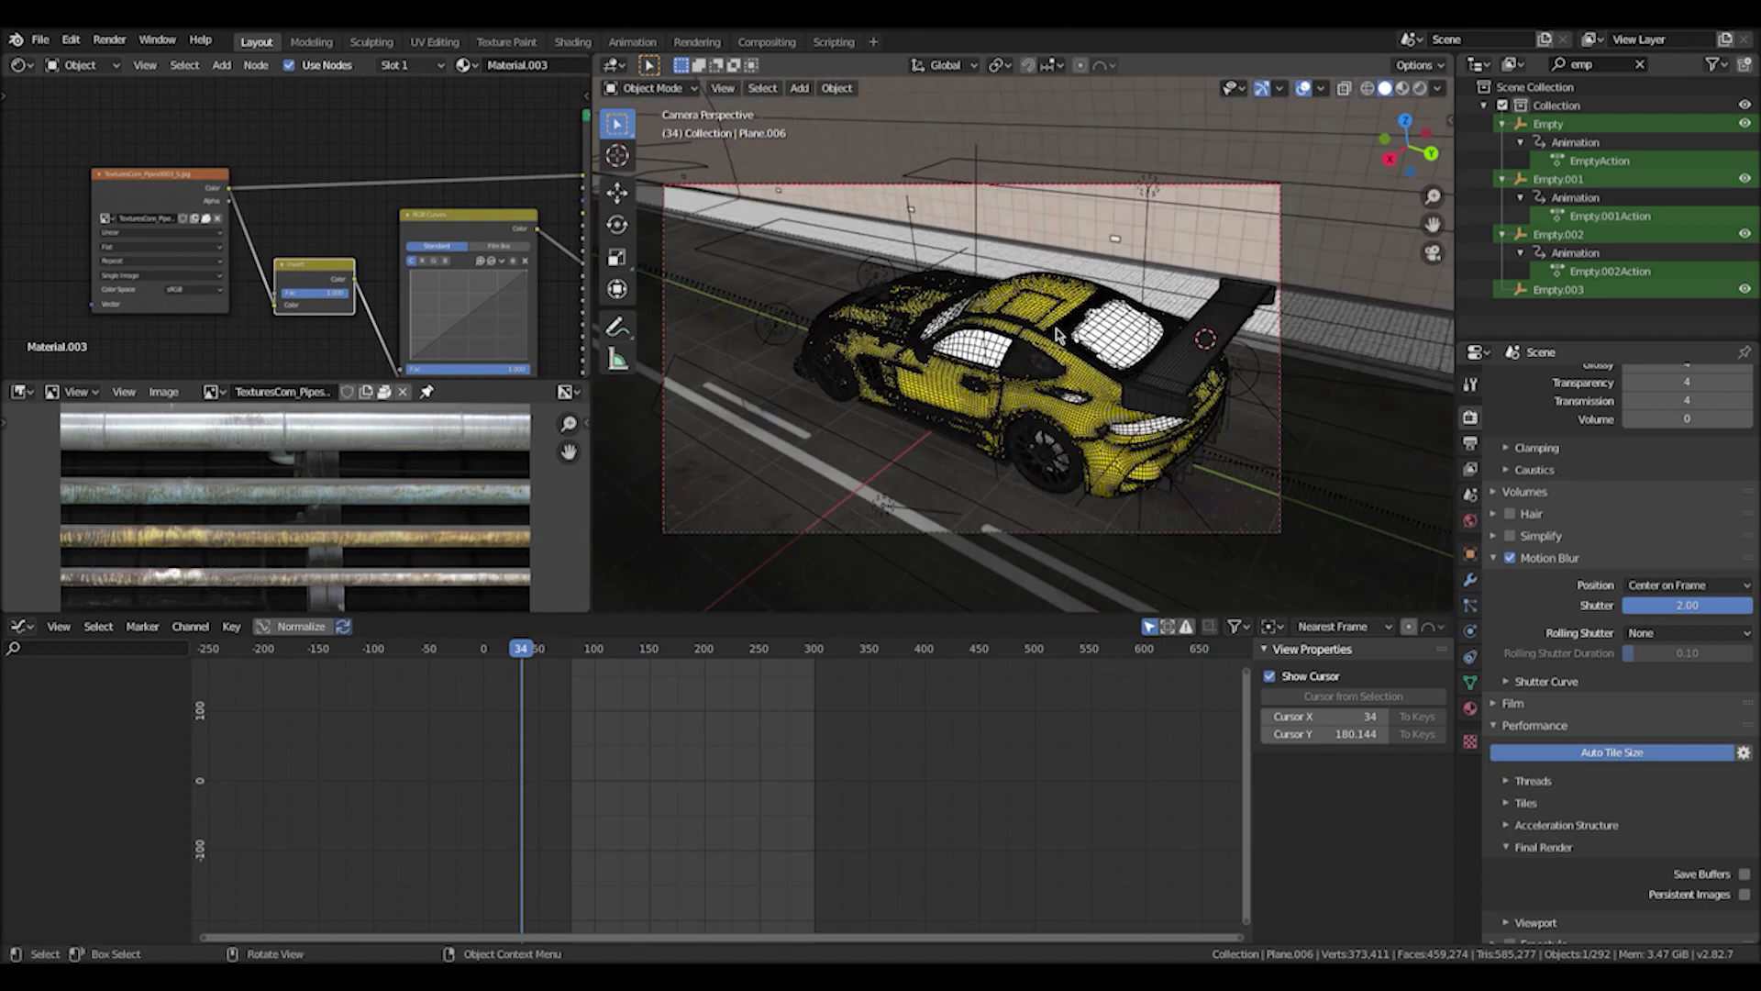
key(space)
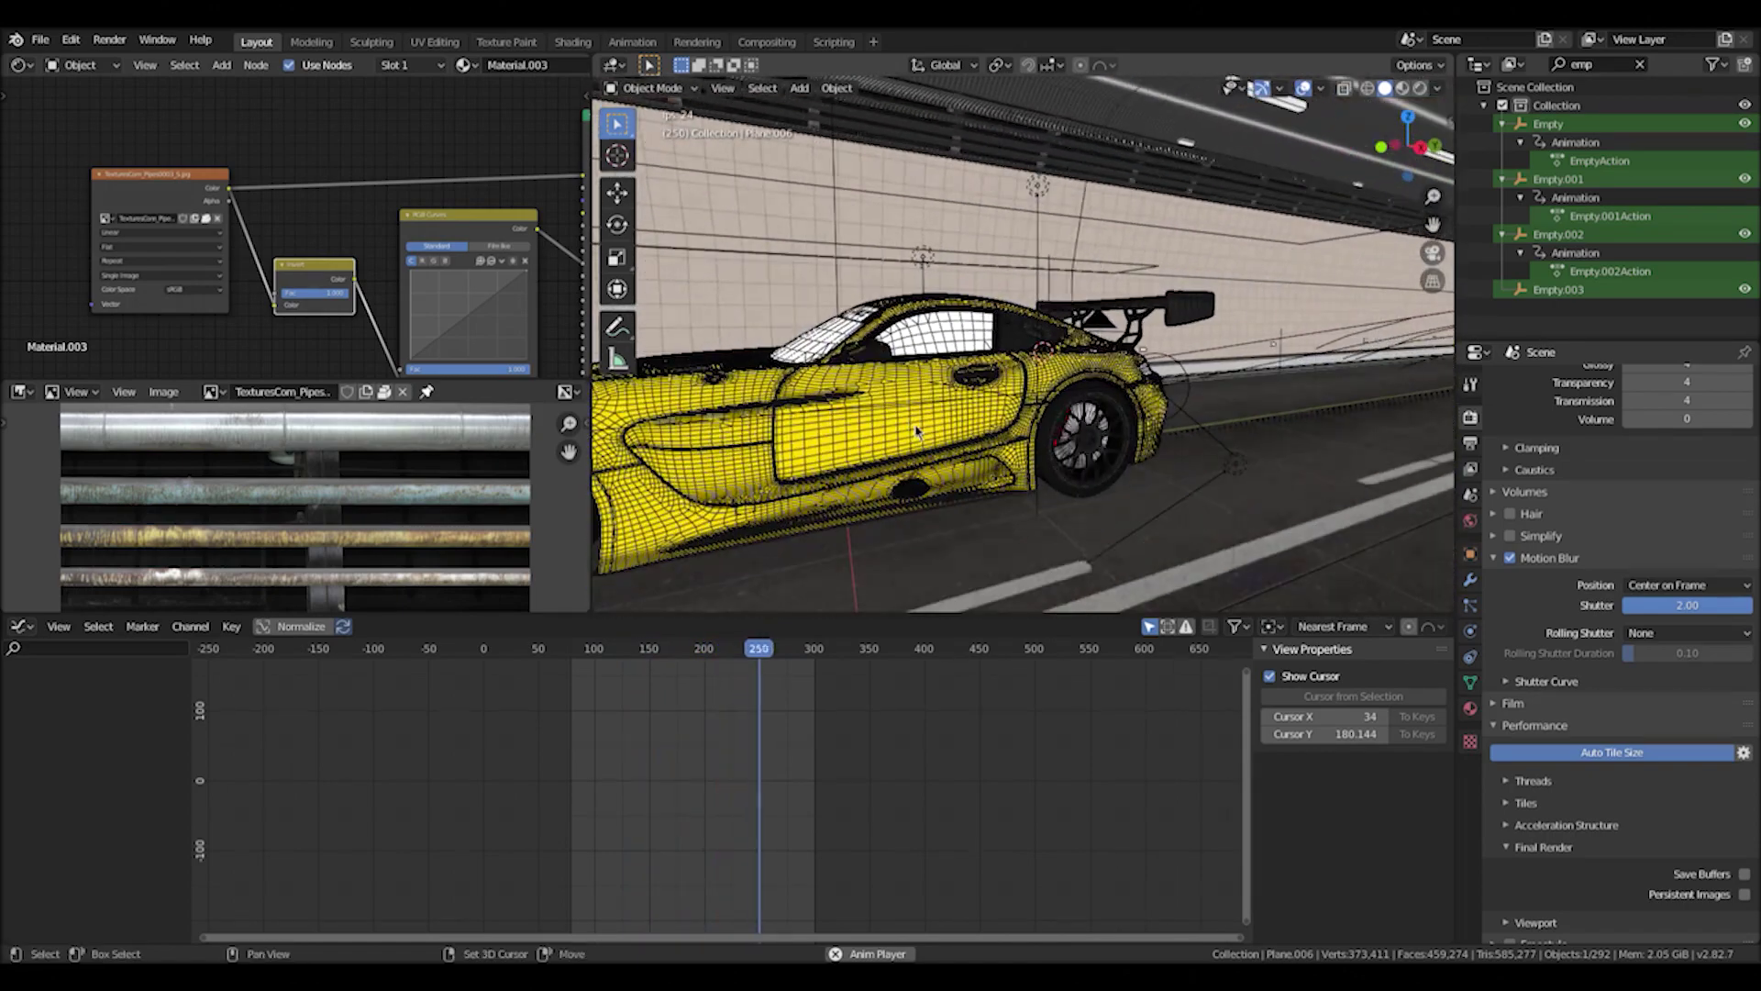
drag(959, 344, 984, 378)
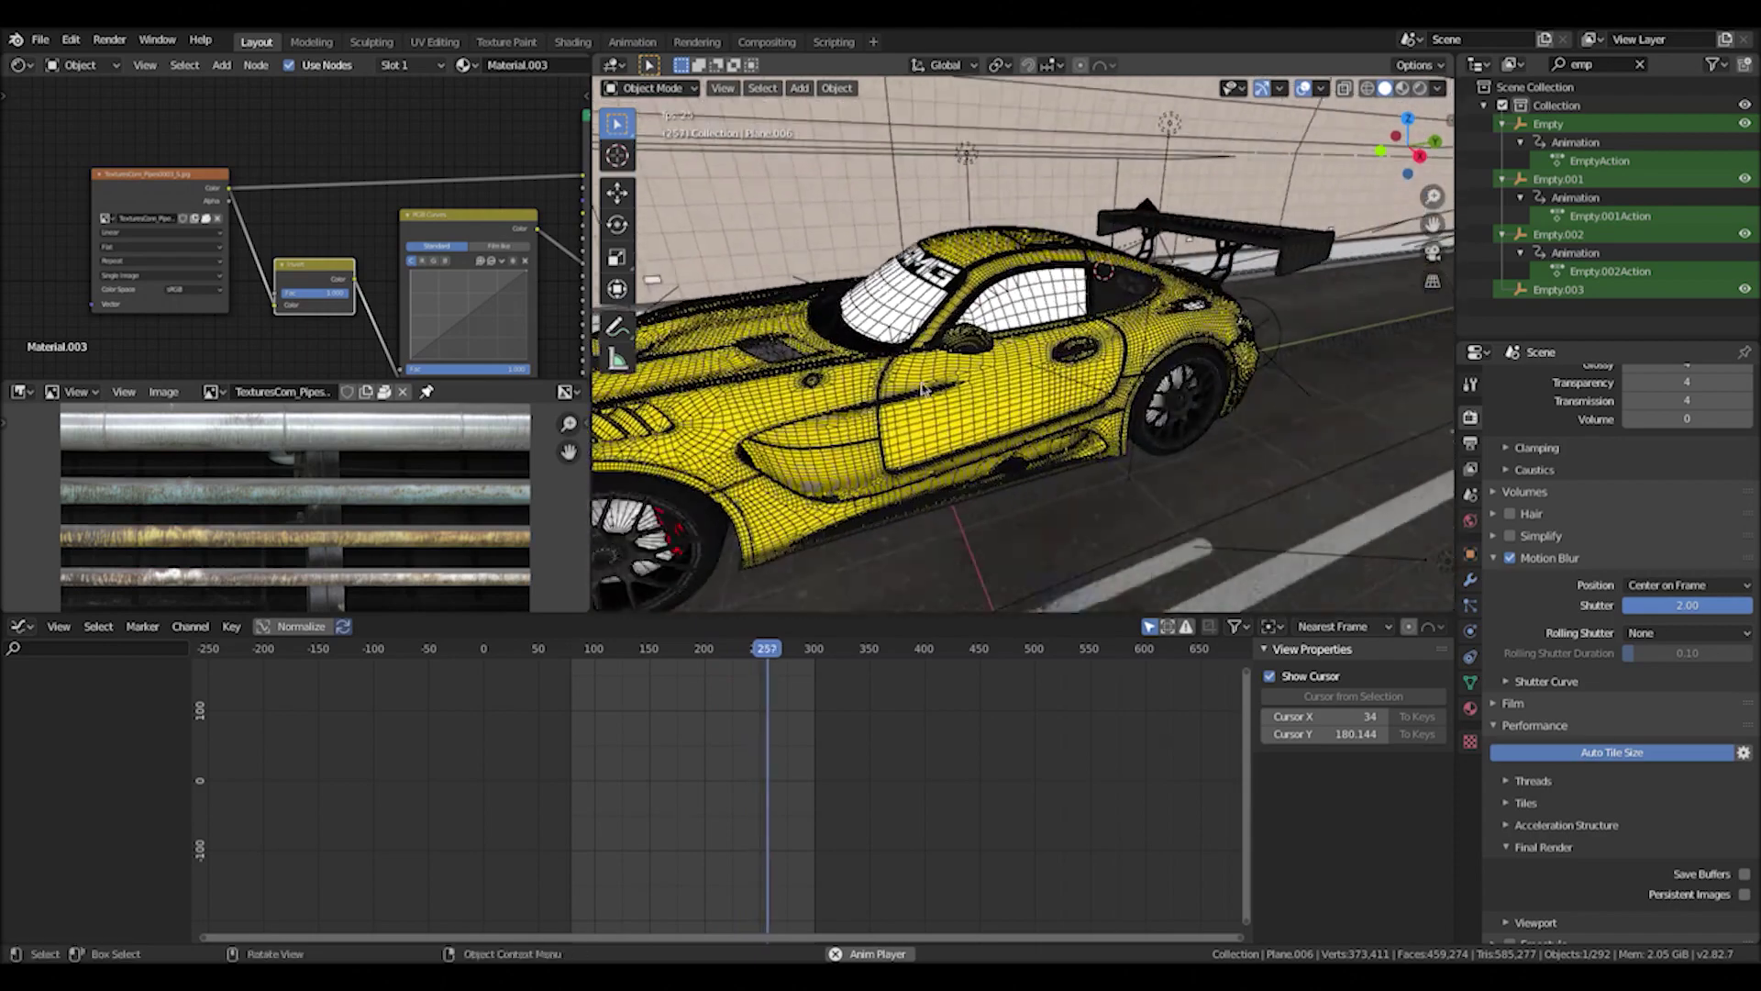
middle_drag(1067, 292, 1270, 255)
click(995, 275)
click(991, 275)
middle_drag(1129, 316, 1307, 341)
middle_drag(954, 394, 1145, 393)
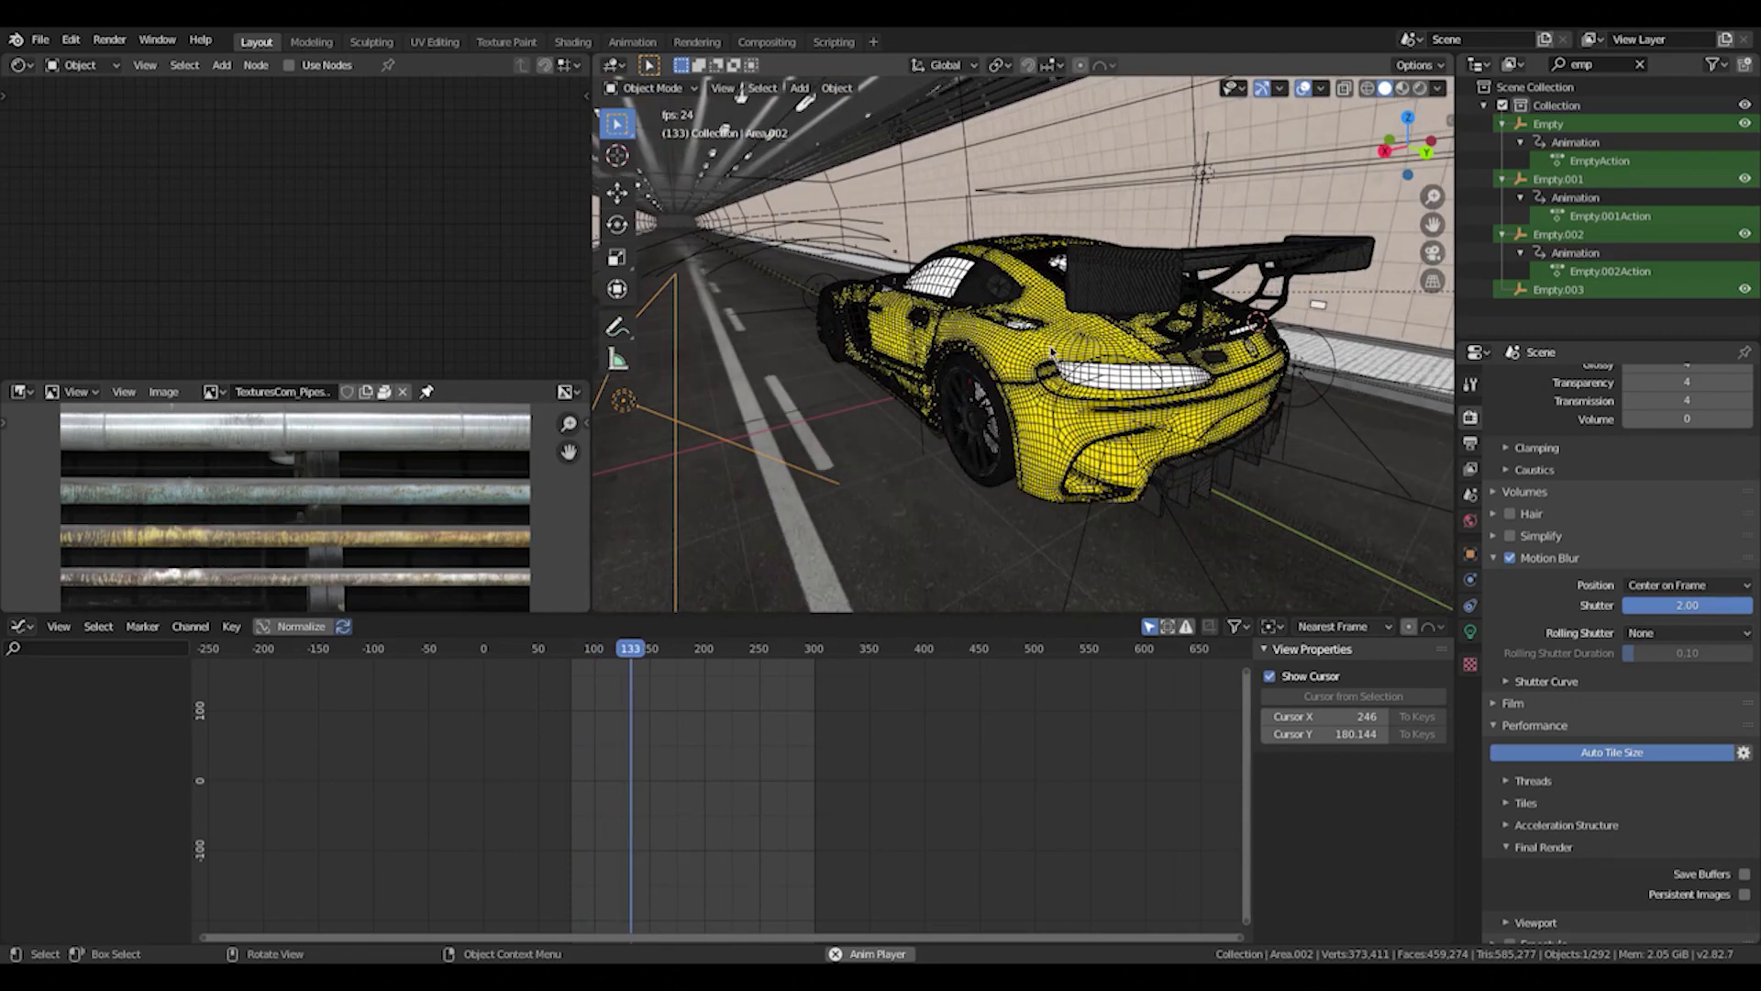
Stop the playback and examine the tunnel and the long strip beneath it from outside.
scroll(1018, 341, down, 10)
key(space)
middle_drag(911, 294, 1006, 382)
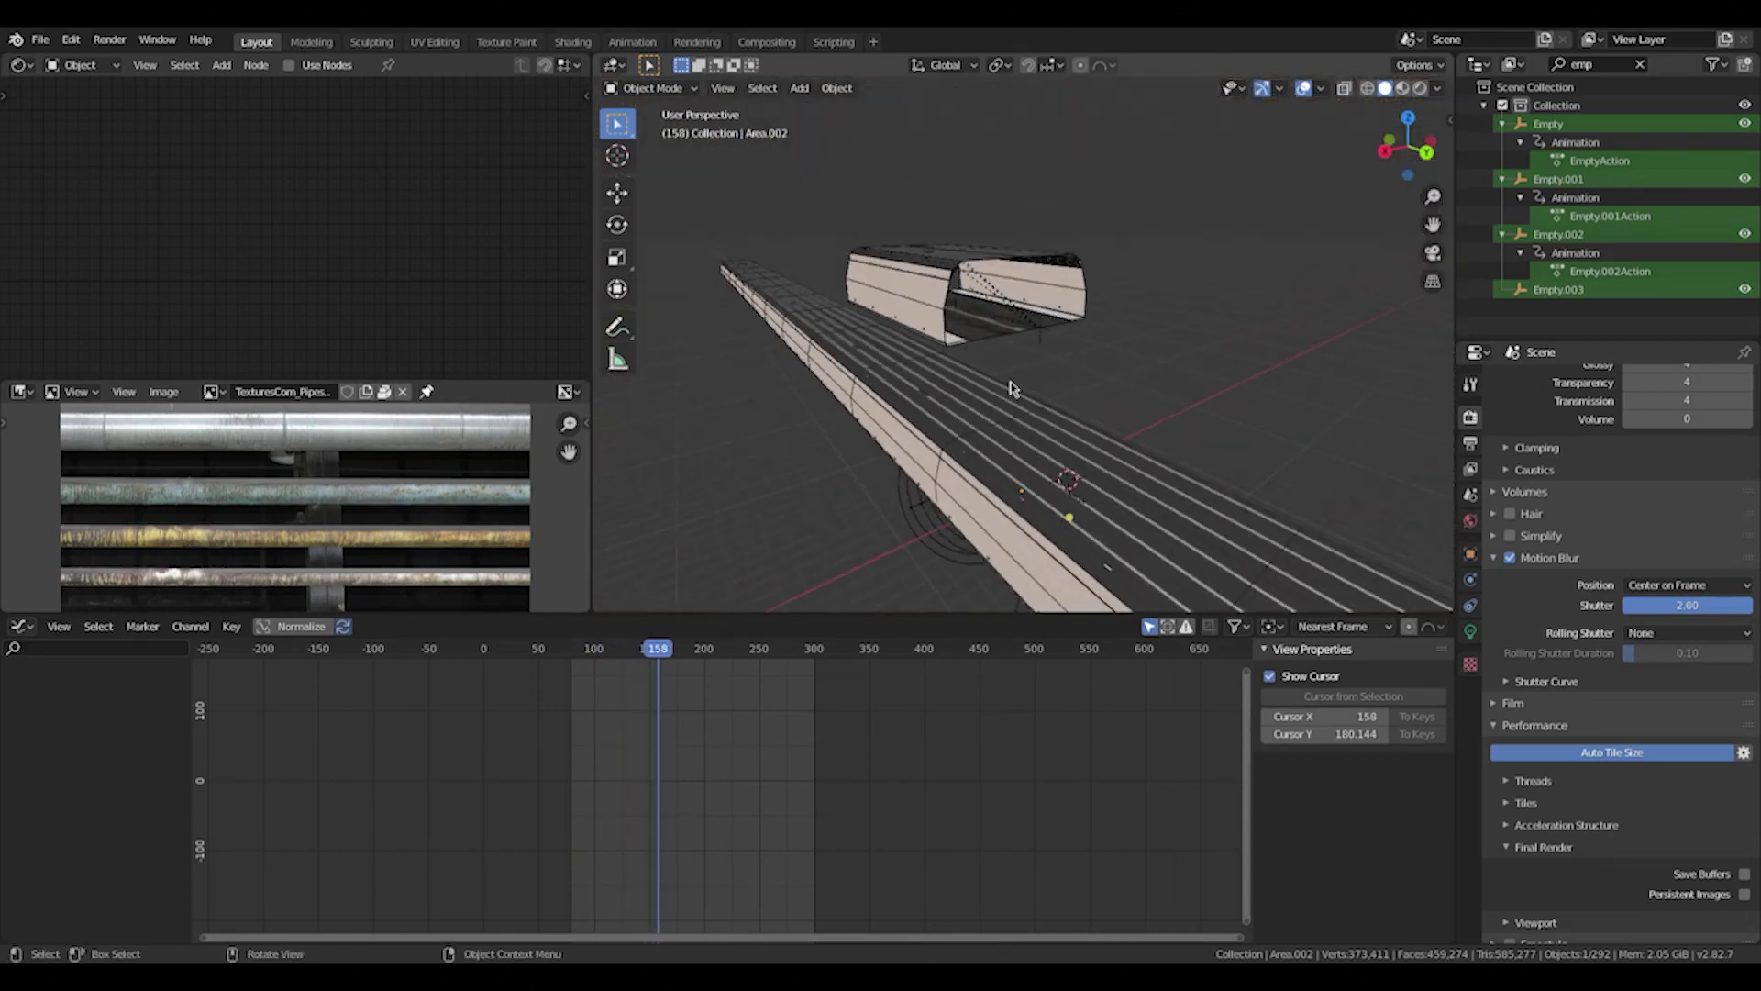
middle_drag(886, 287, 904, 379)
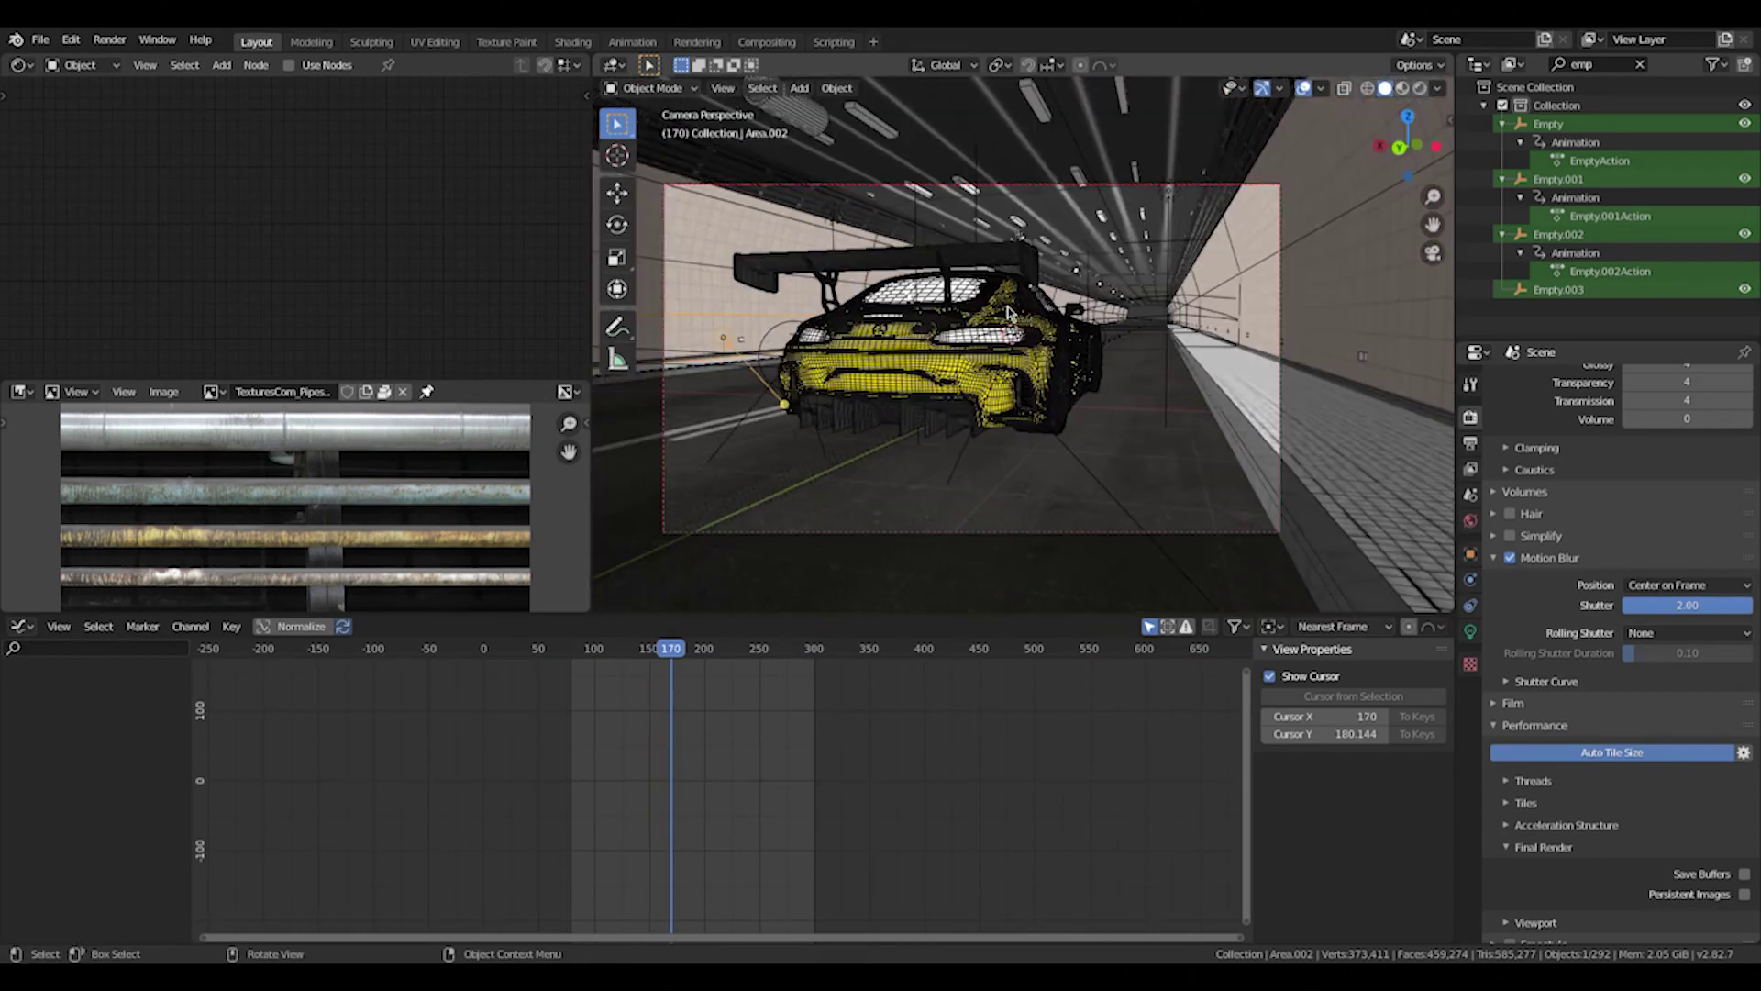
Replay the animation from frame 75 and compare the car in free views and in the camera view.
drag(601, 651, 566, 651)
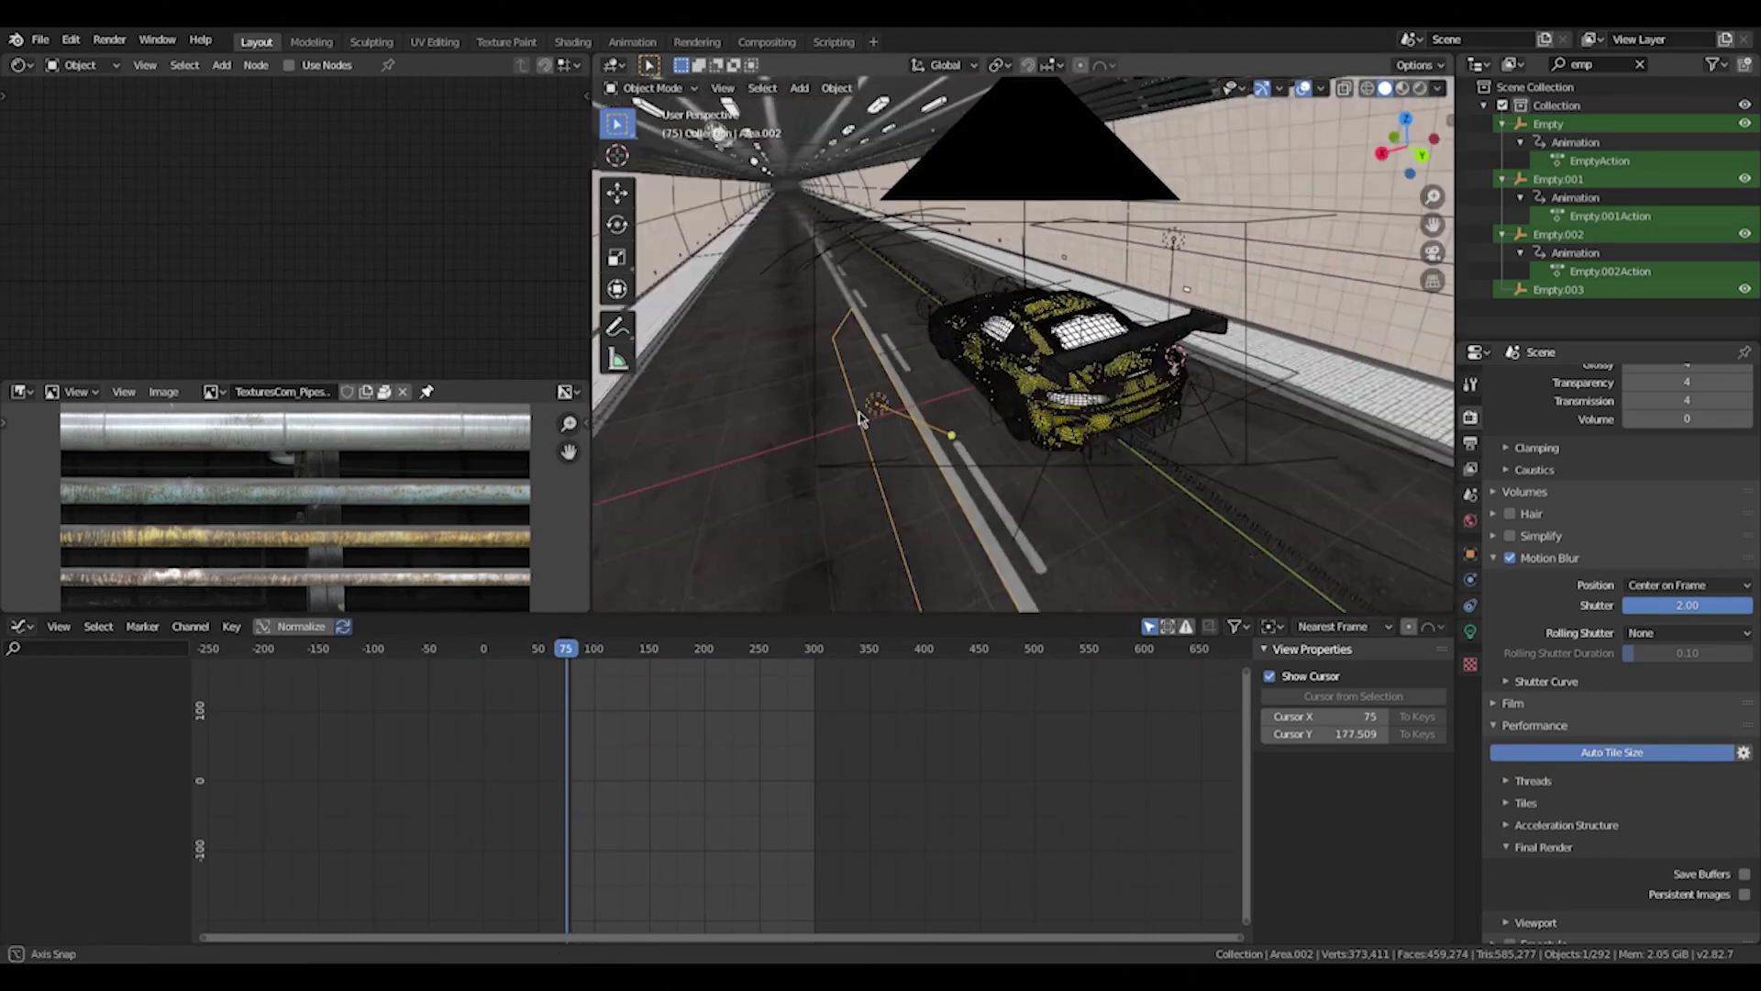
key(space)
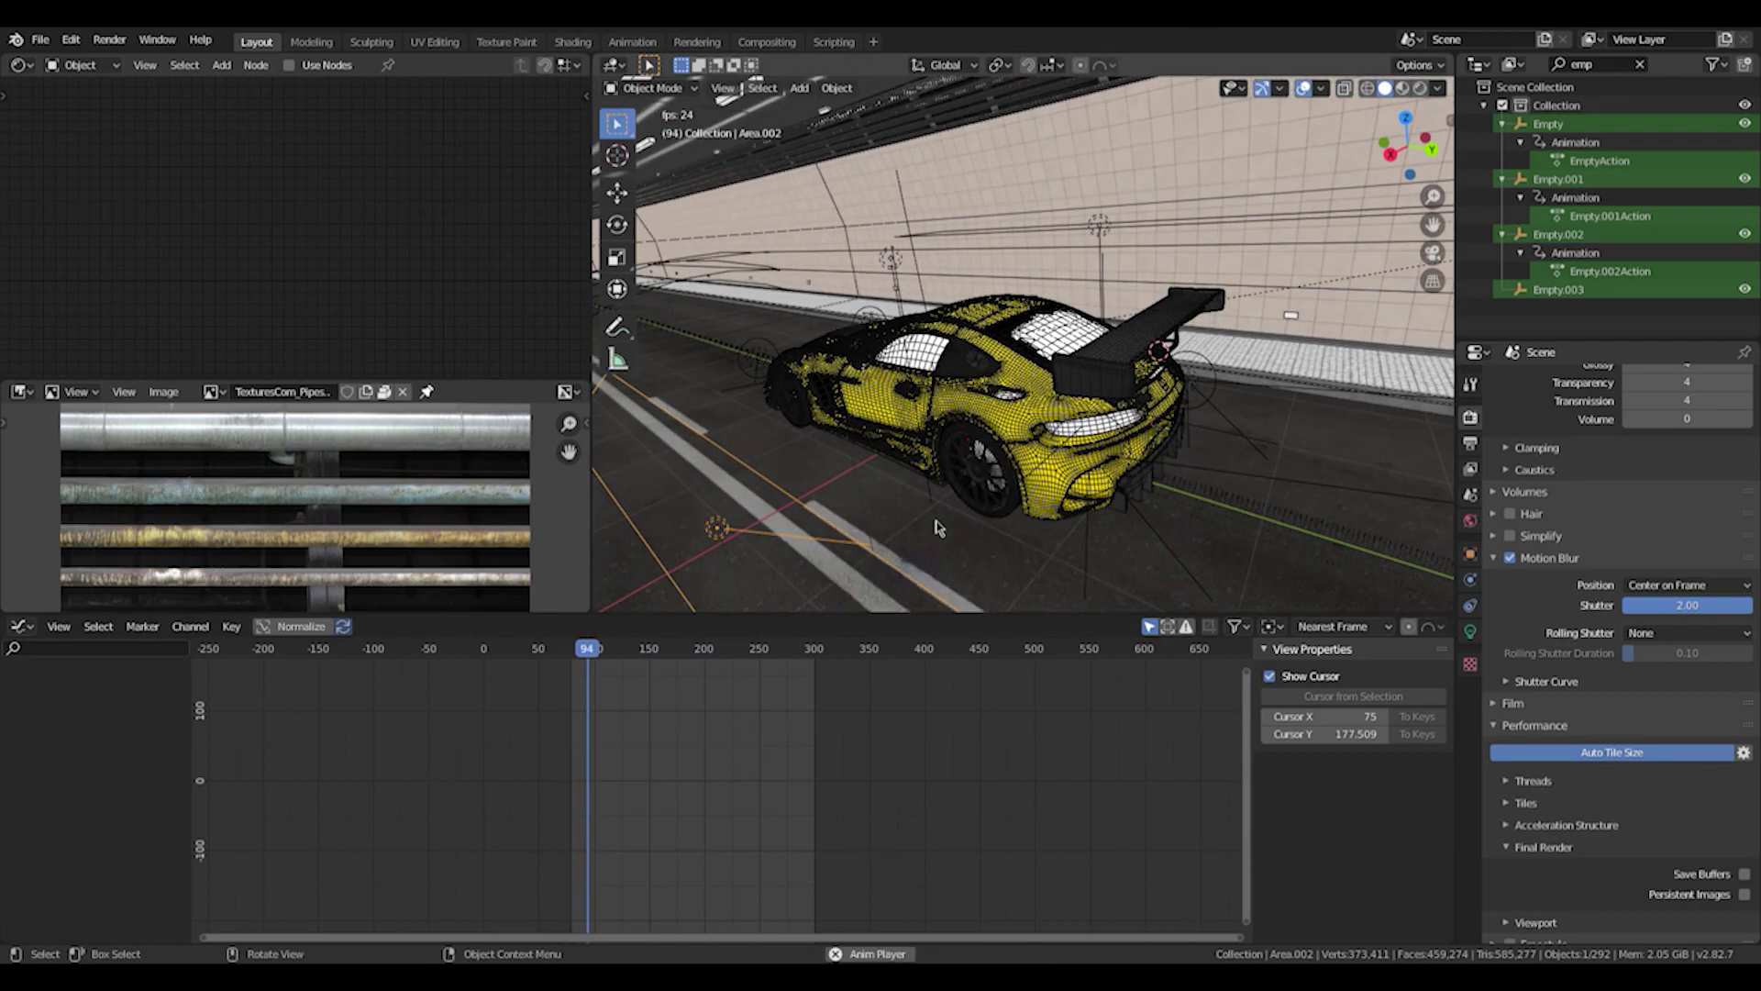
middle_drag(965, 541, 1101, 469)
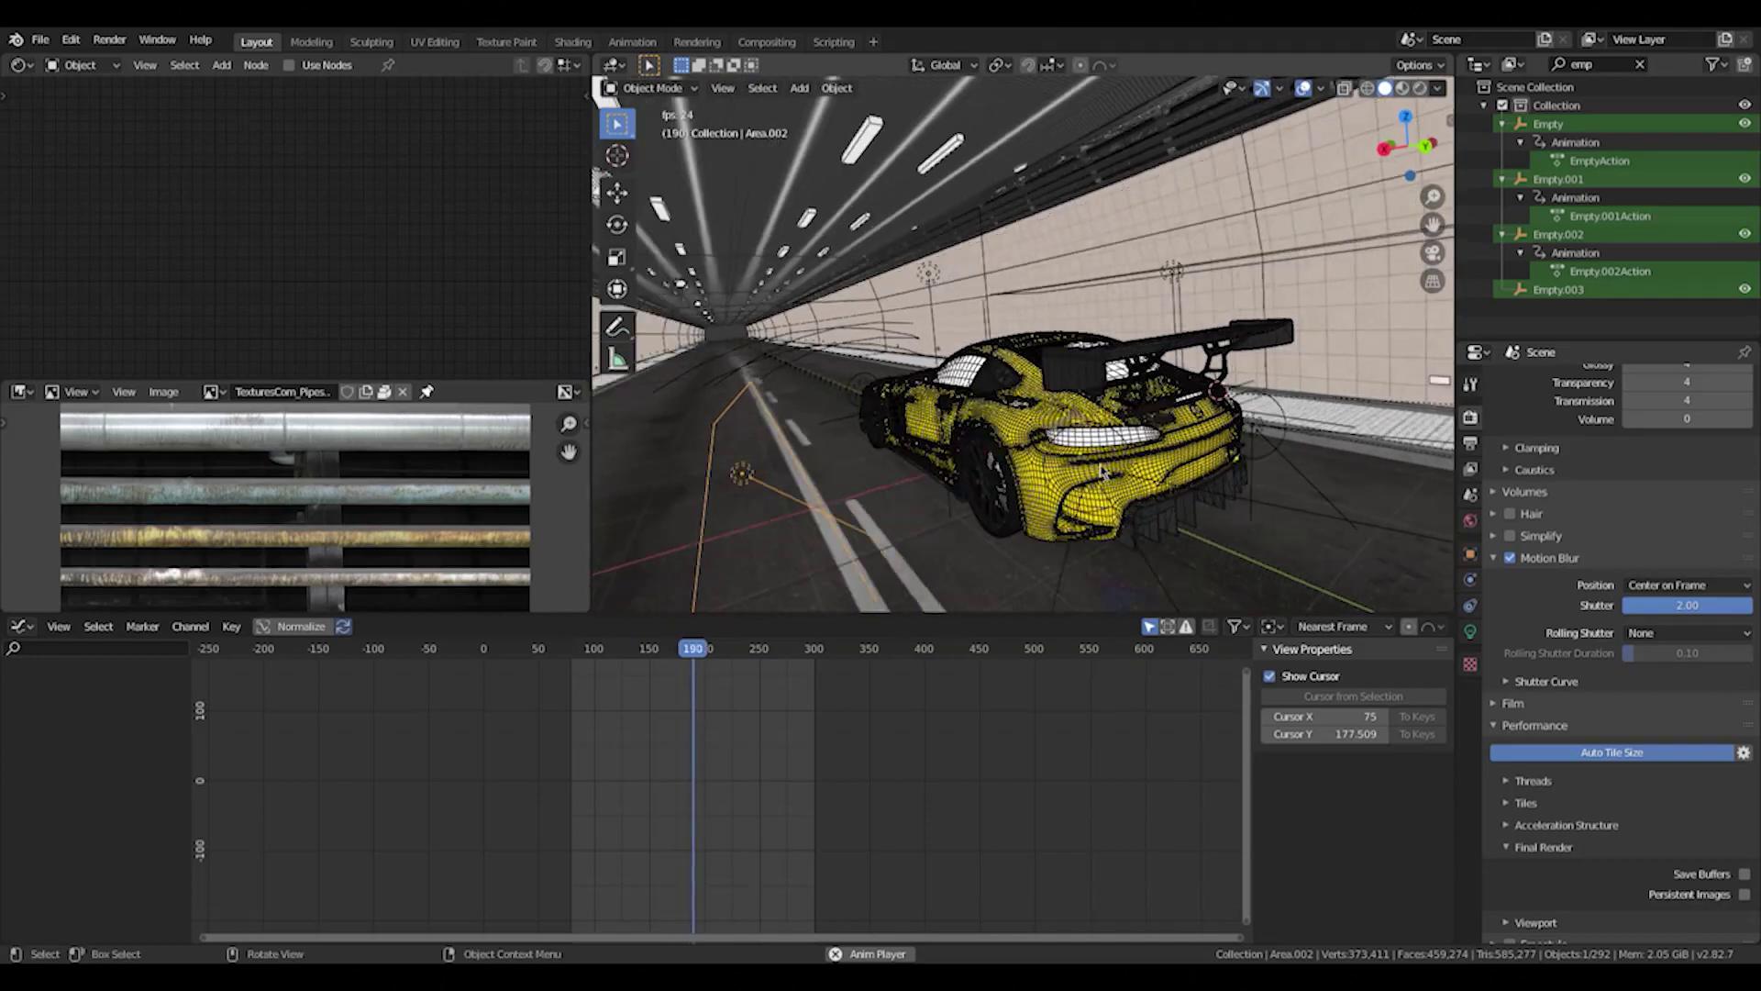
scroll(872, 316, up, 8)
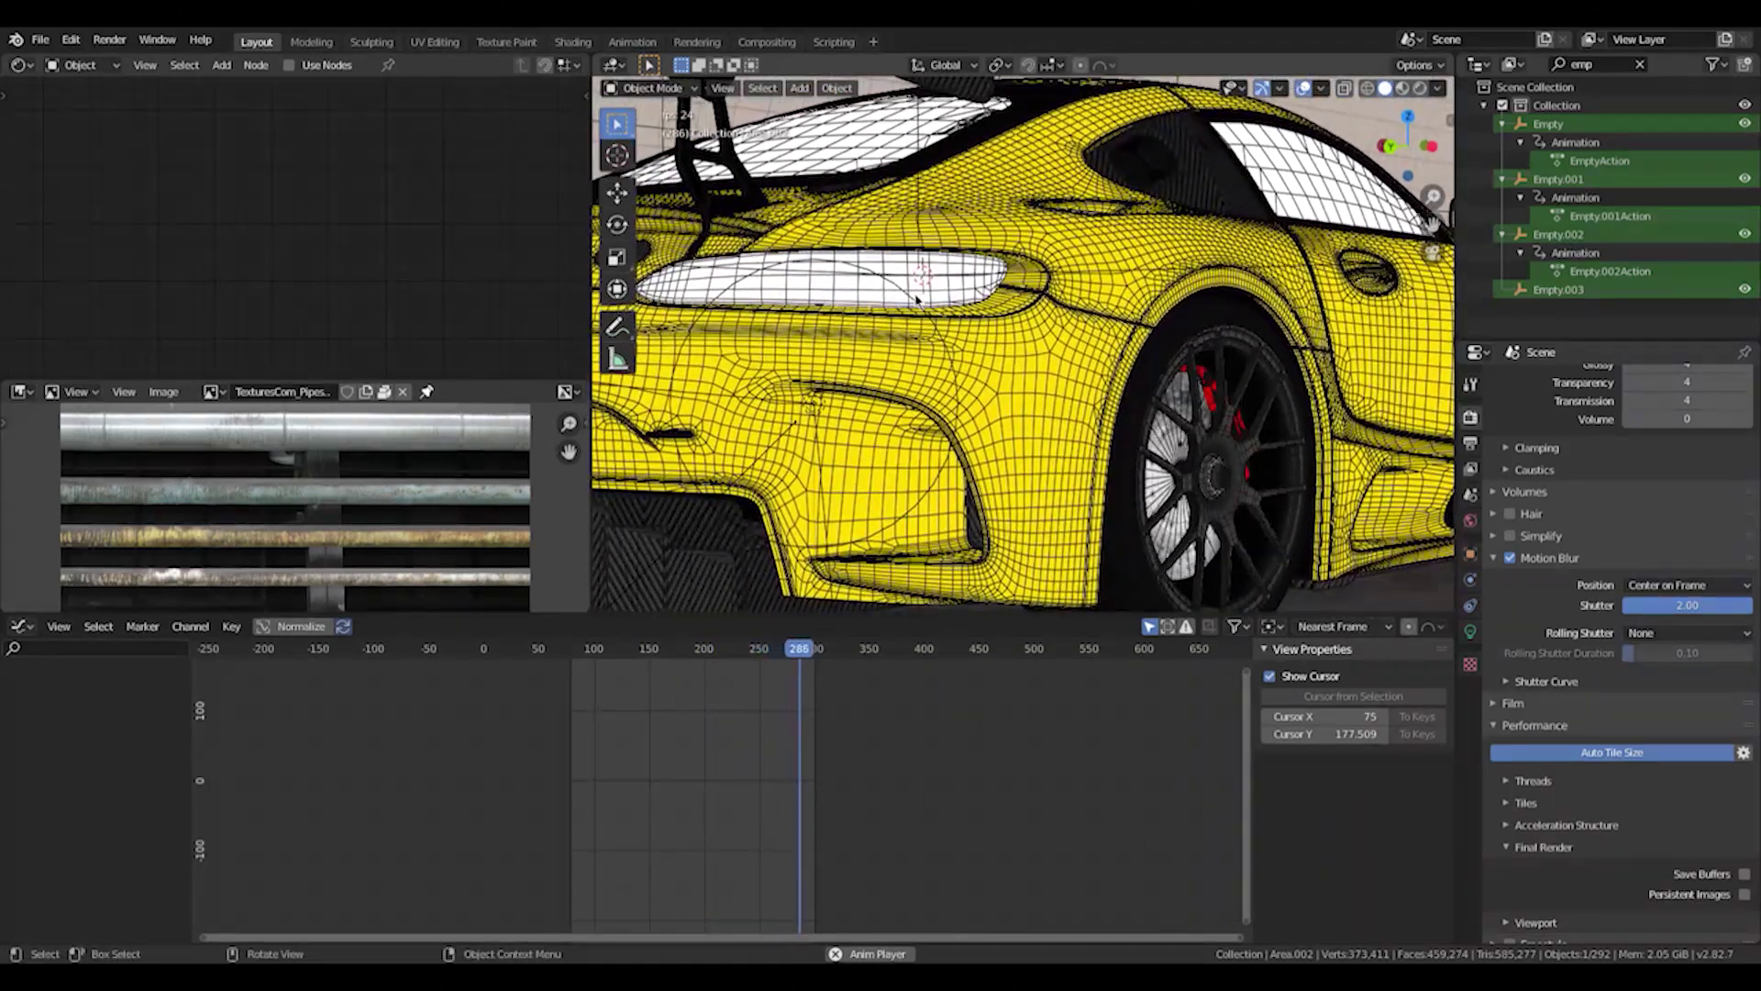
scroll(903, 302, down, 8)
key(KP_0)
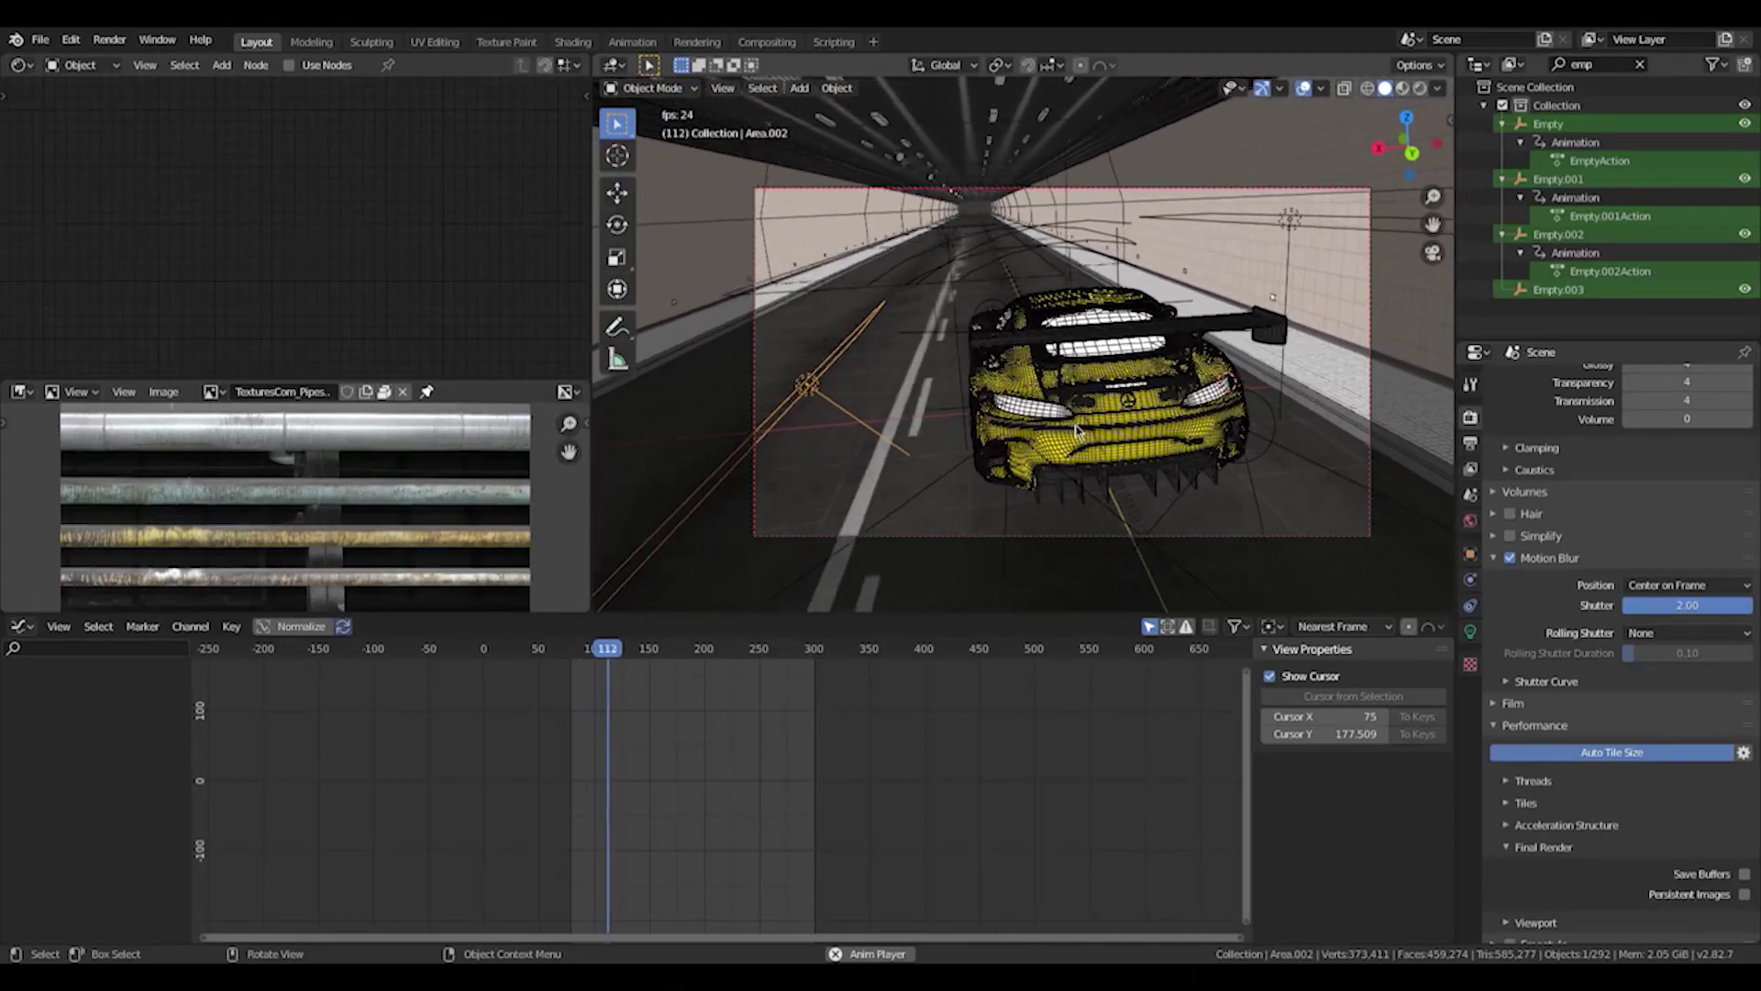
middle_drag(1078, 431, 1161, 438)
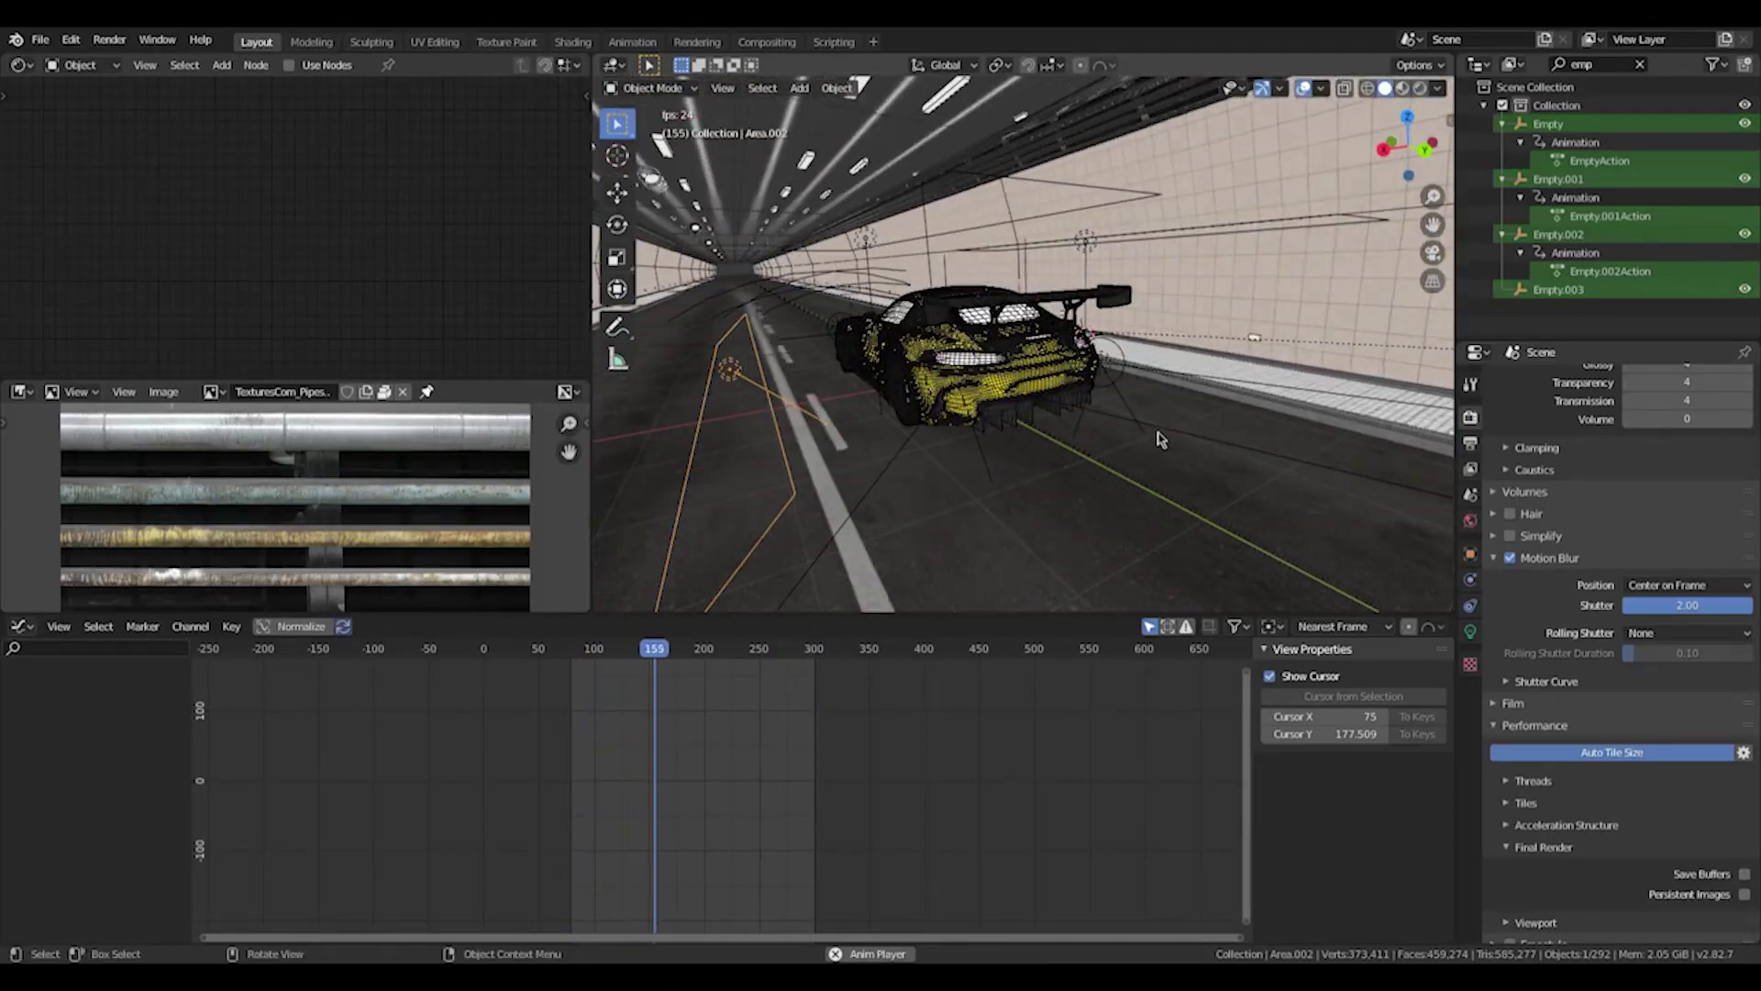
key(KP_0)
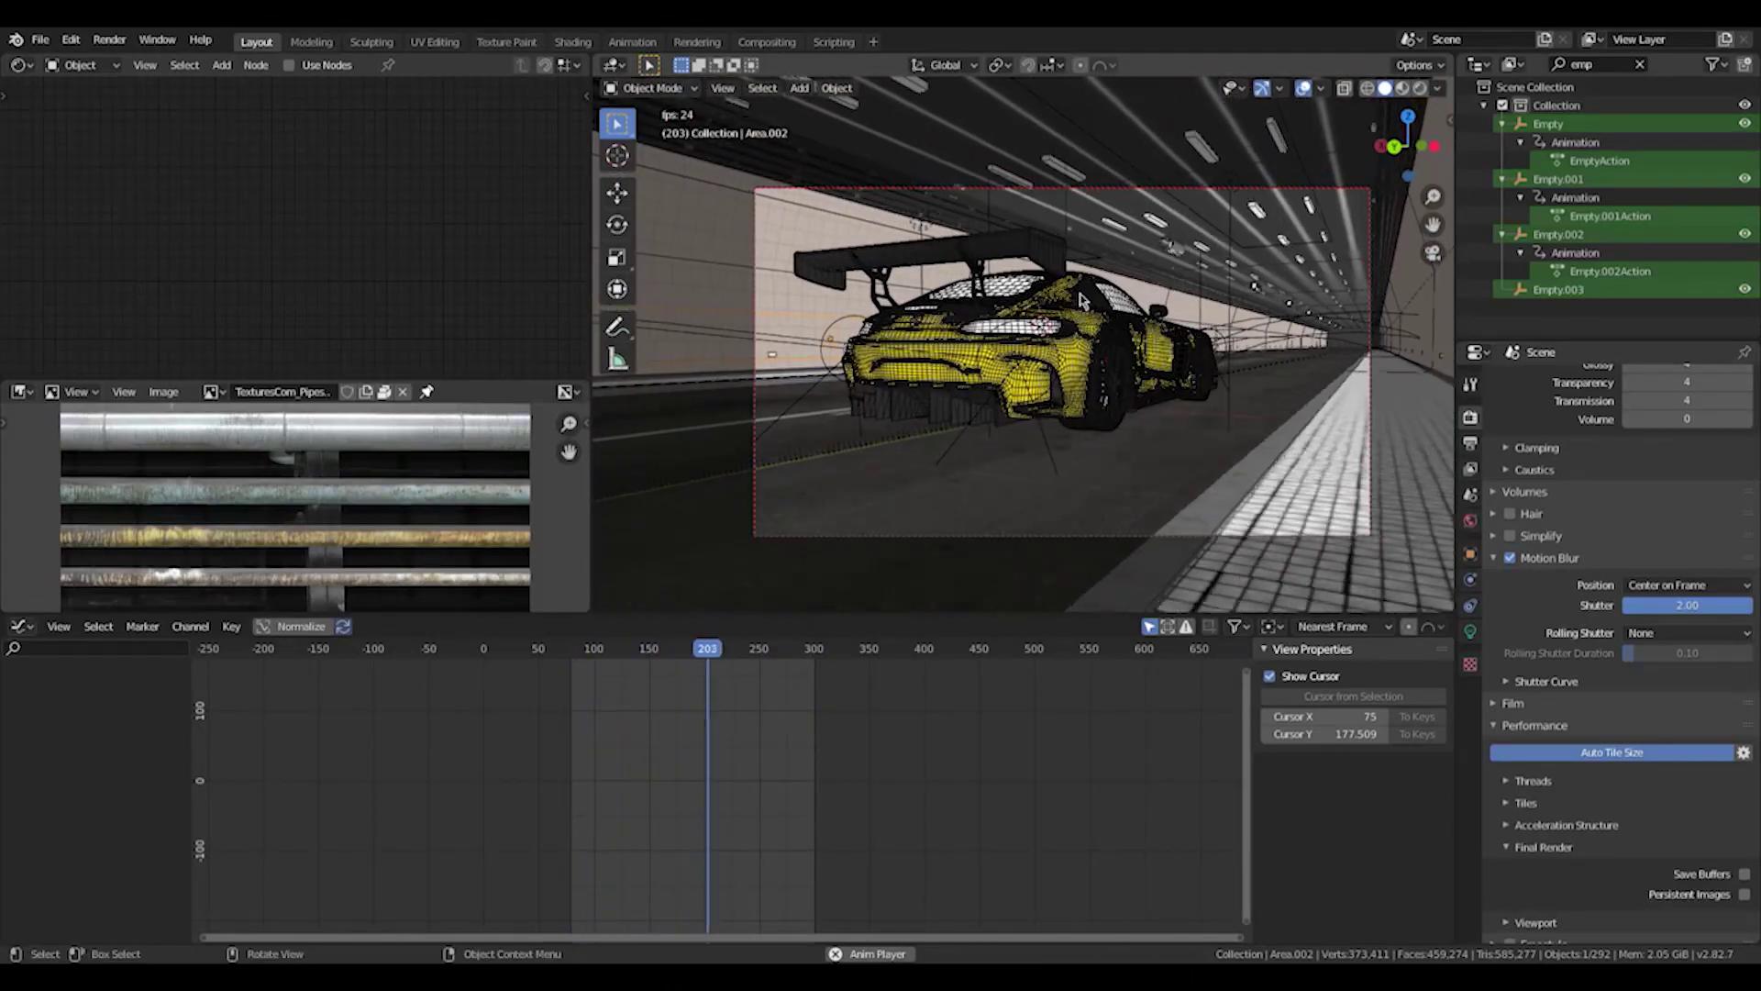
Select the camera and widen the graph editor's sidebar that holds its Noise modifier.
click(1146, 190)
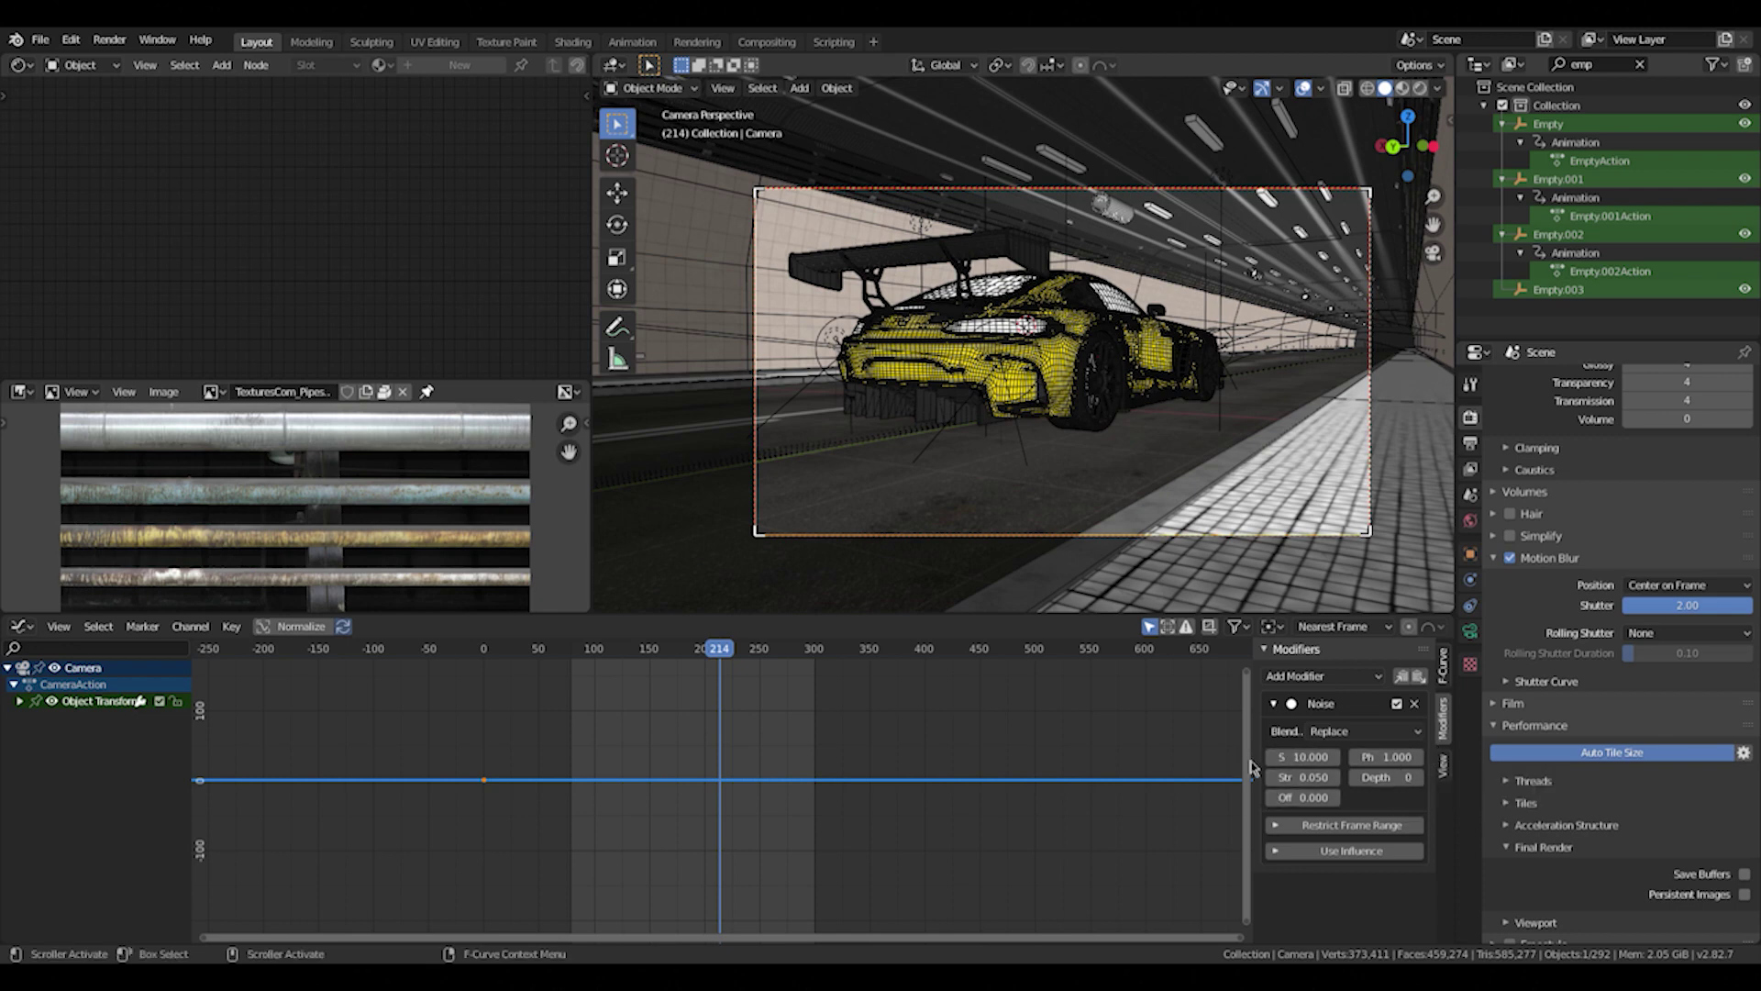
drag(1260, 763, 1023, 763)
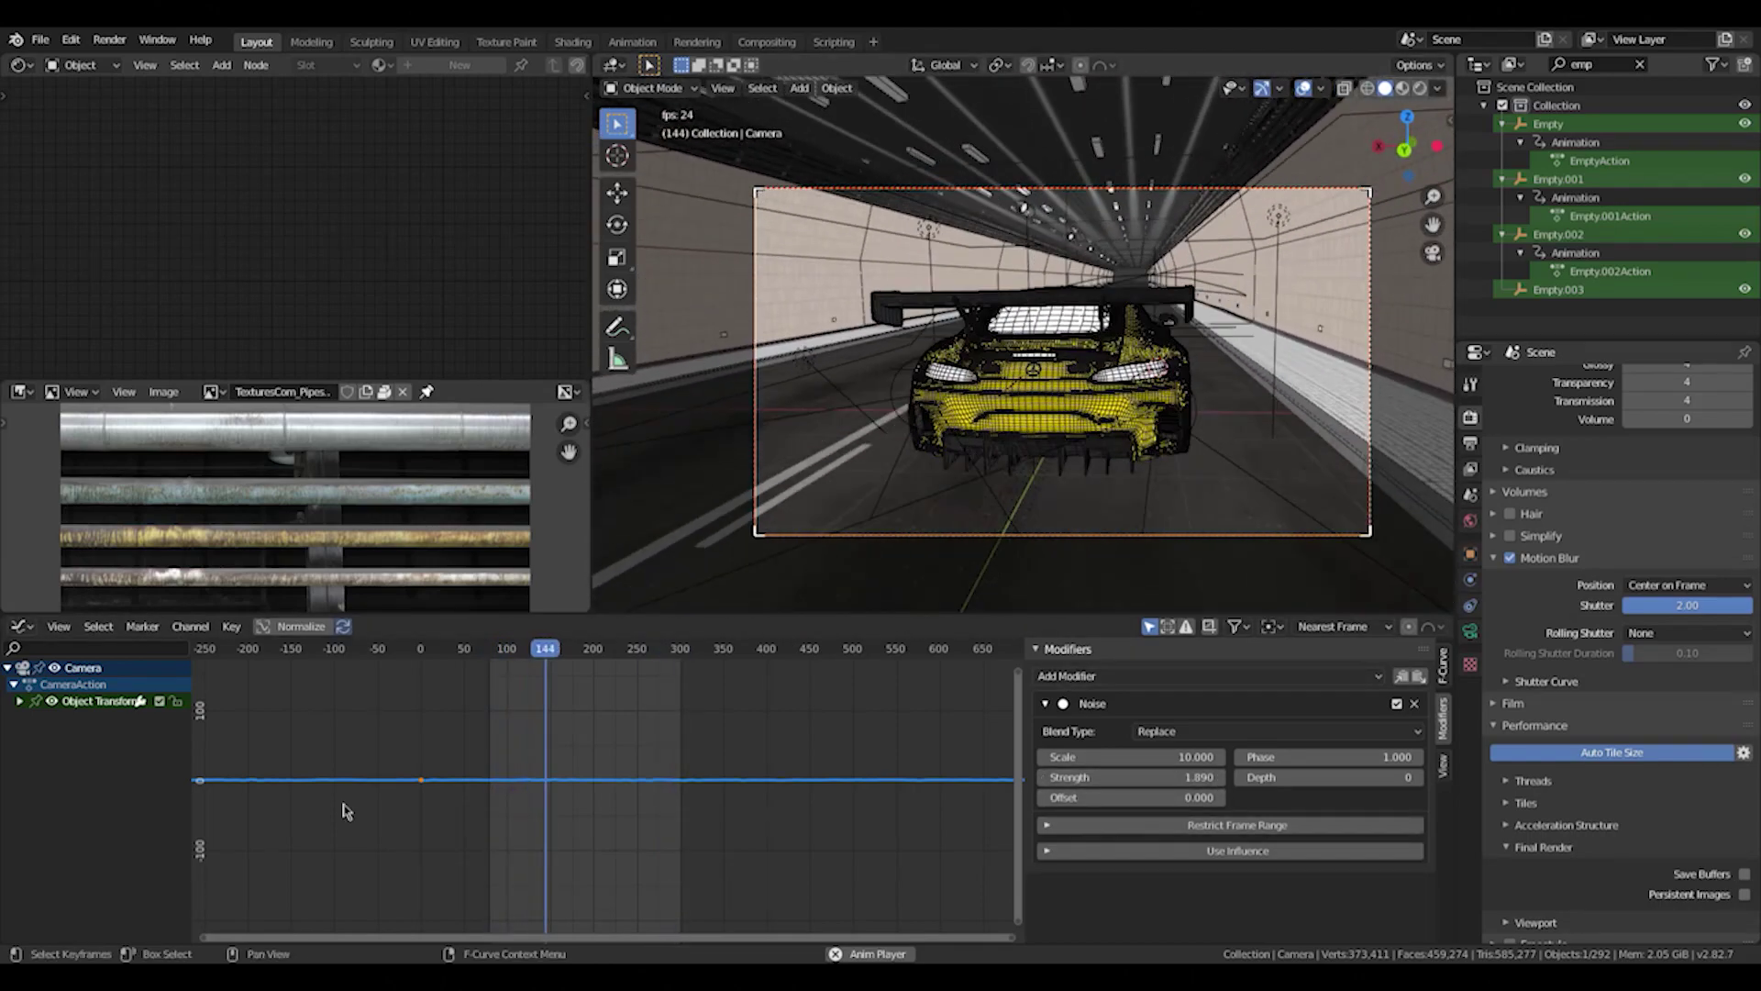
Try a strength of 55.020 on the camera's Noise modifier, and undo the change.
drag(1154, 782, 1259, 782)
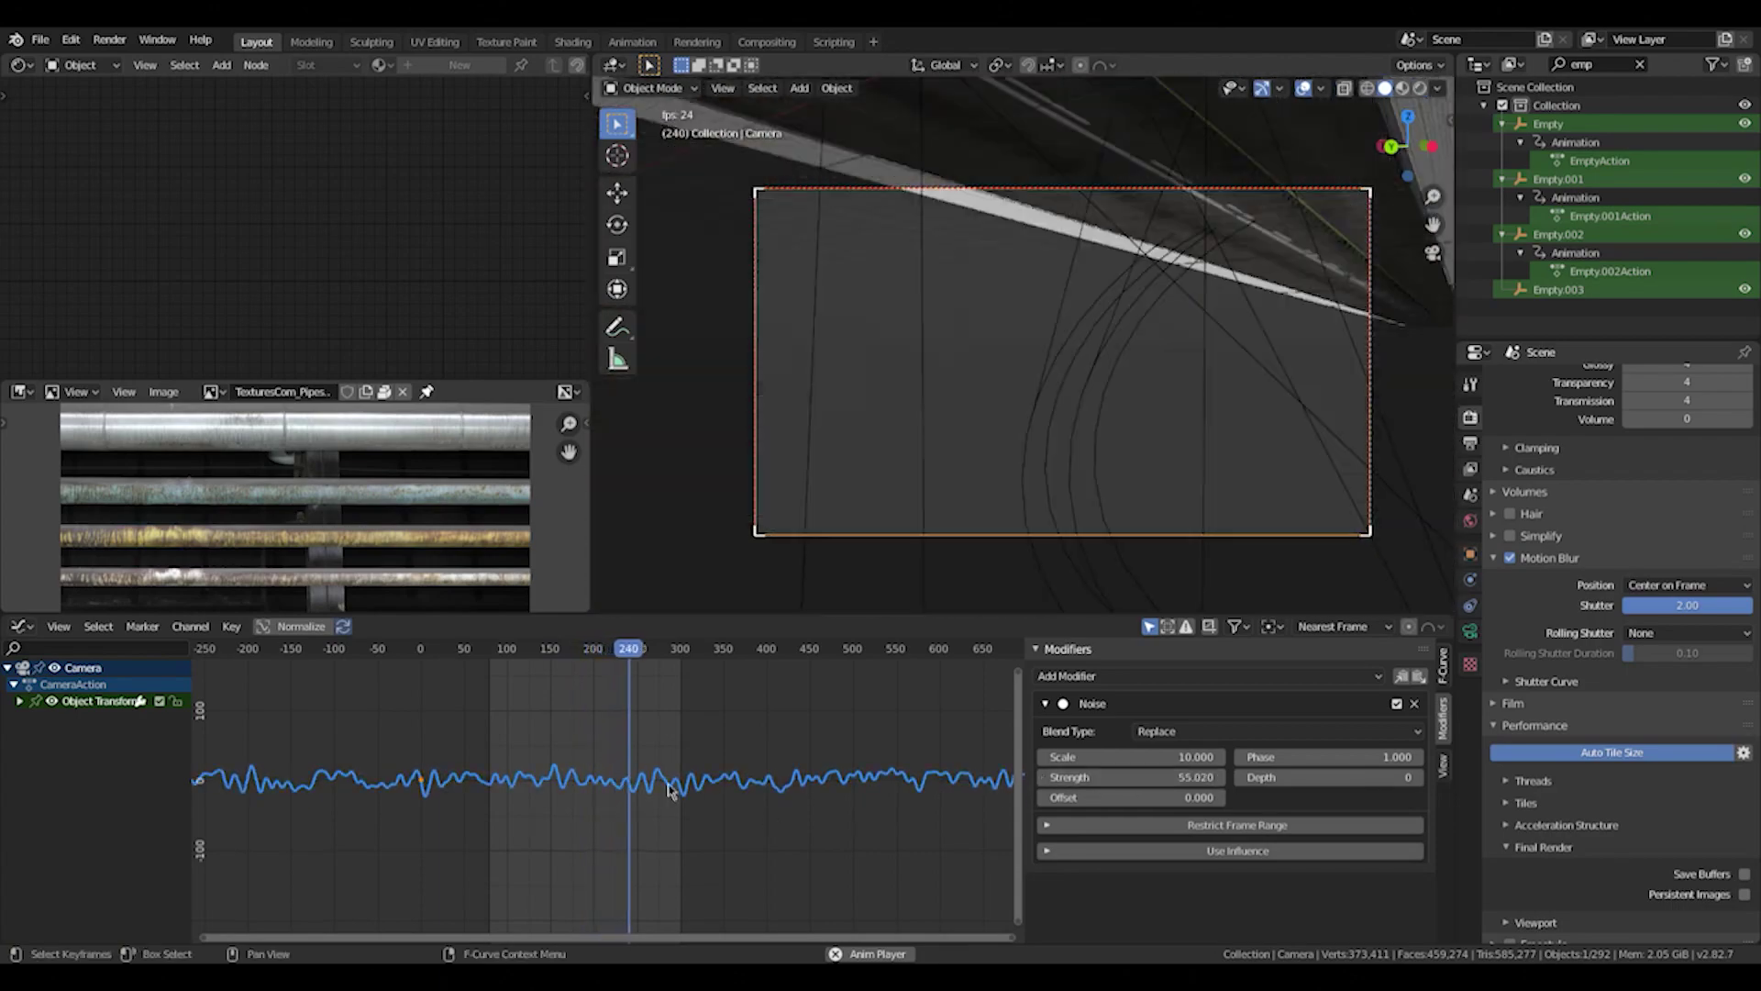
scroll(553, 832, up, 3)
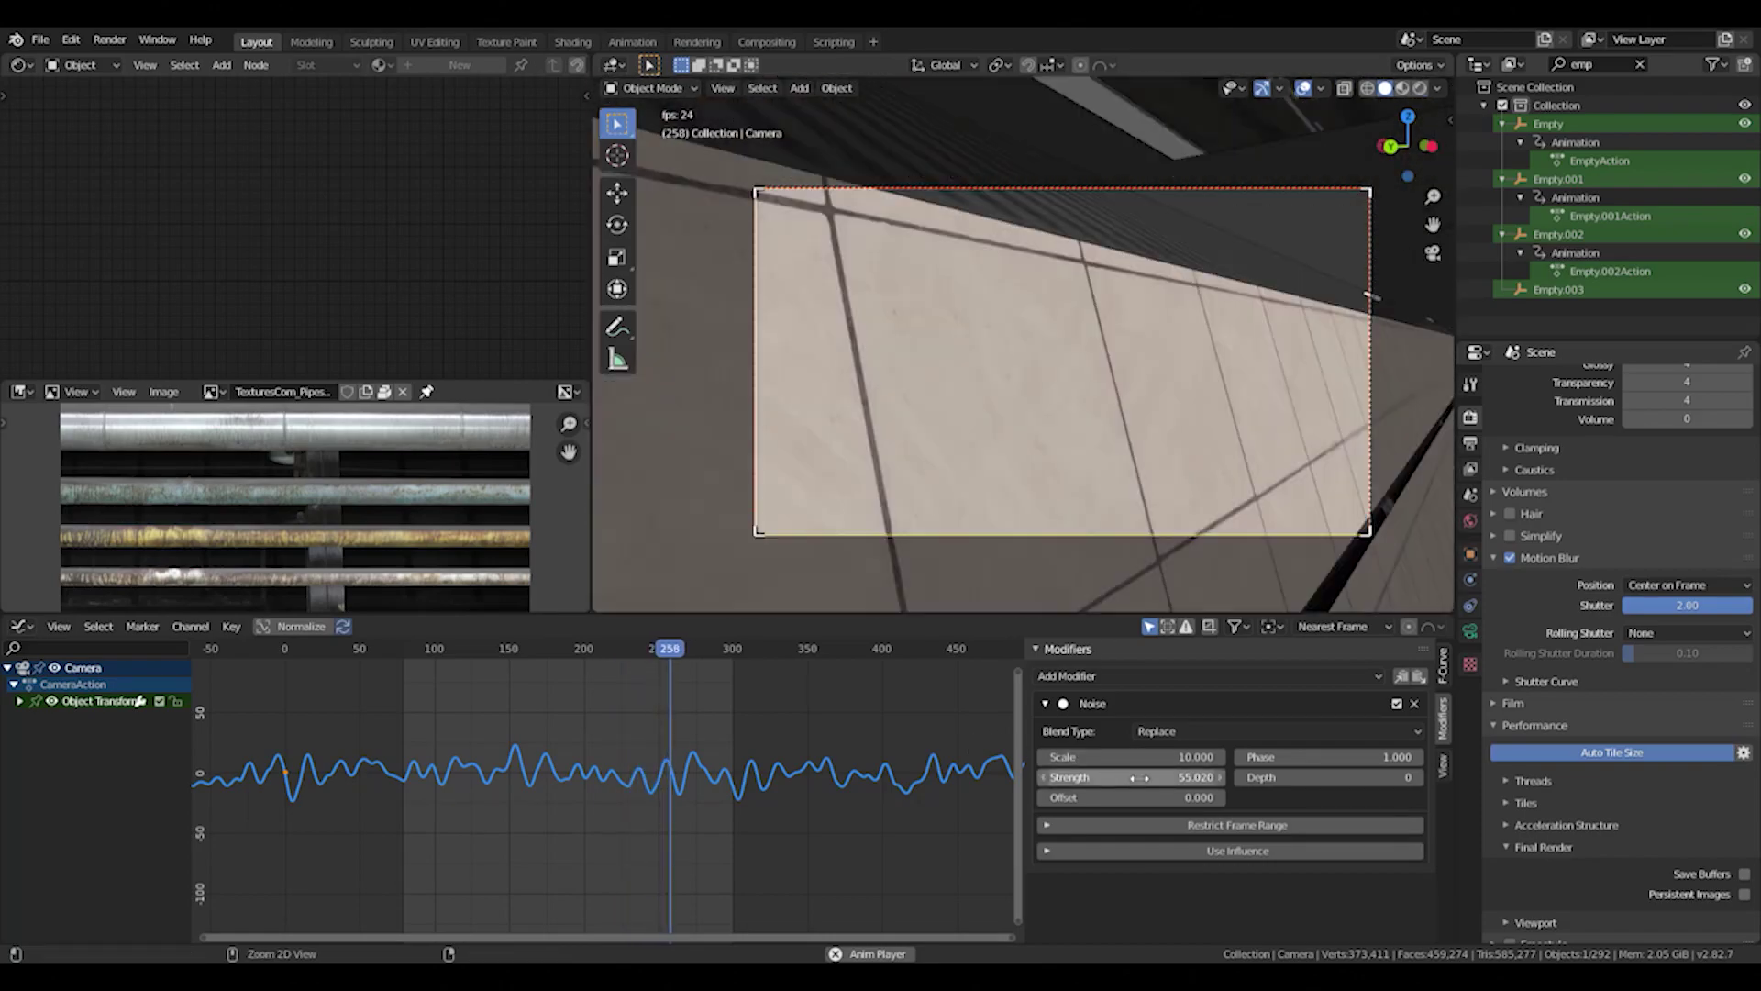
key(ctrl+z)
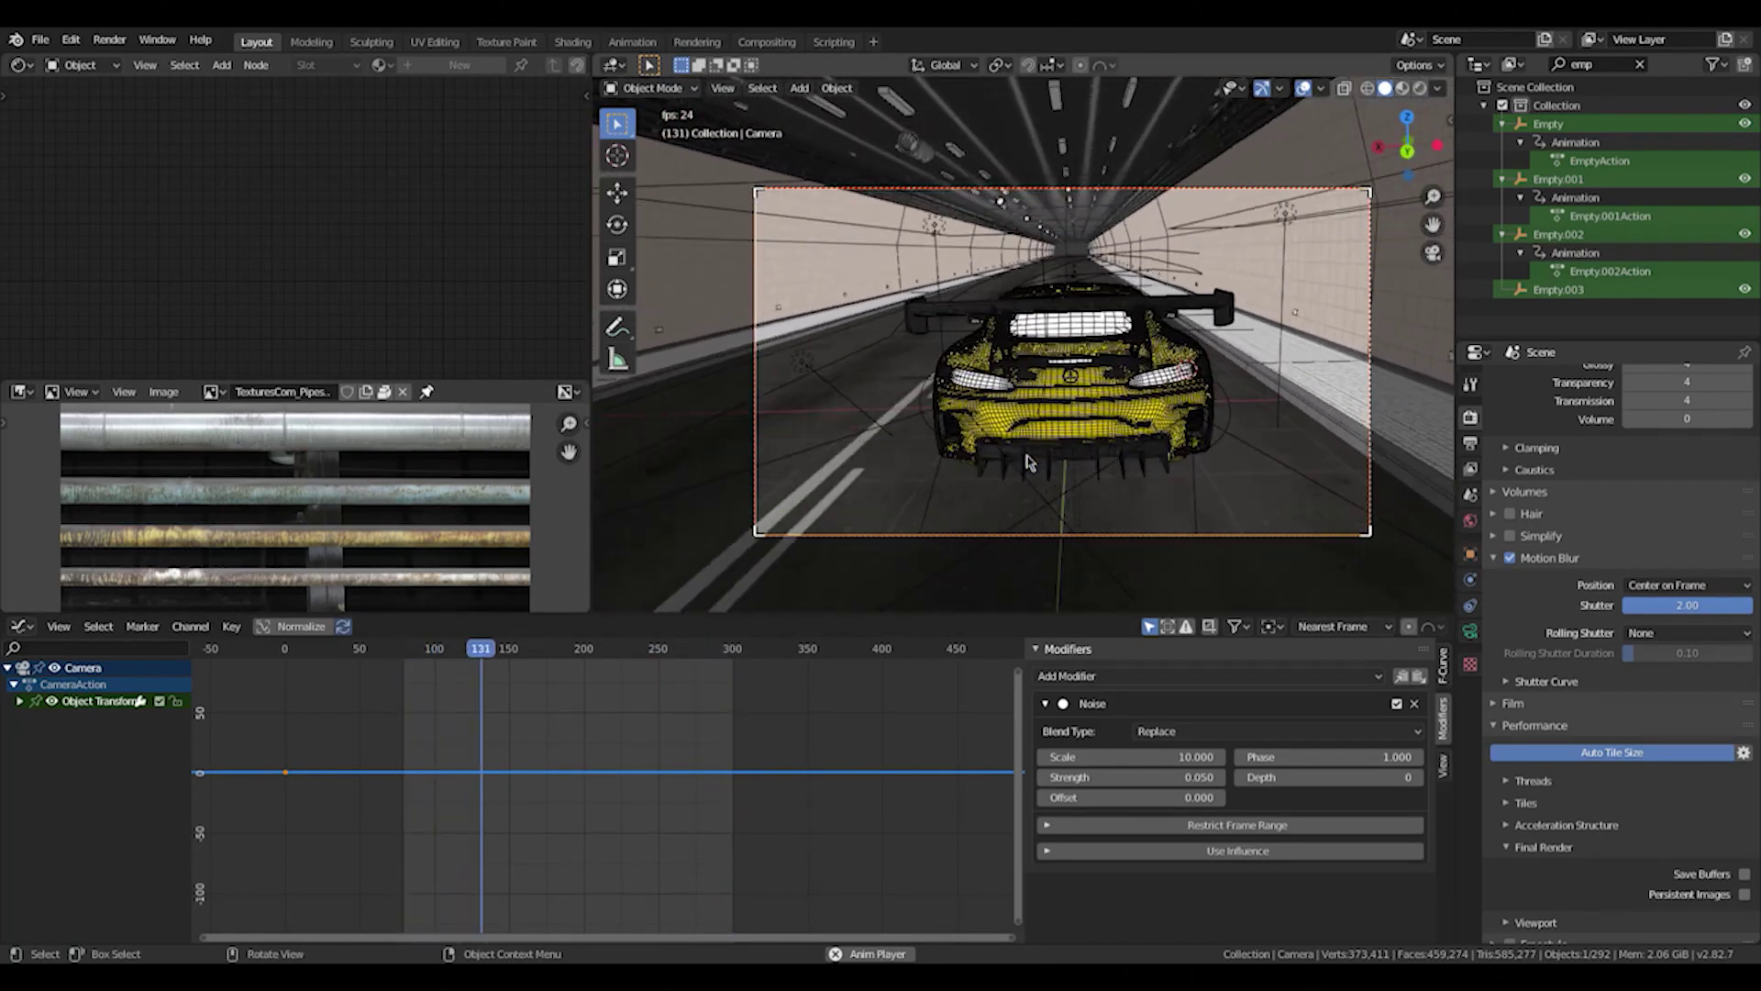
Stop the playback, go to frame 173 and select the parent empty of the camera.
key(space)
mouse_move(530, 657)
mouse_down()
mouse_move(456, 660)
mouse_move(543, 660)
mouse_up()
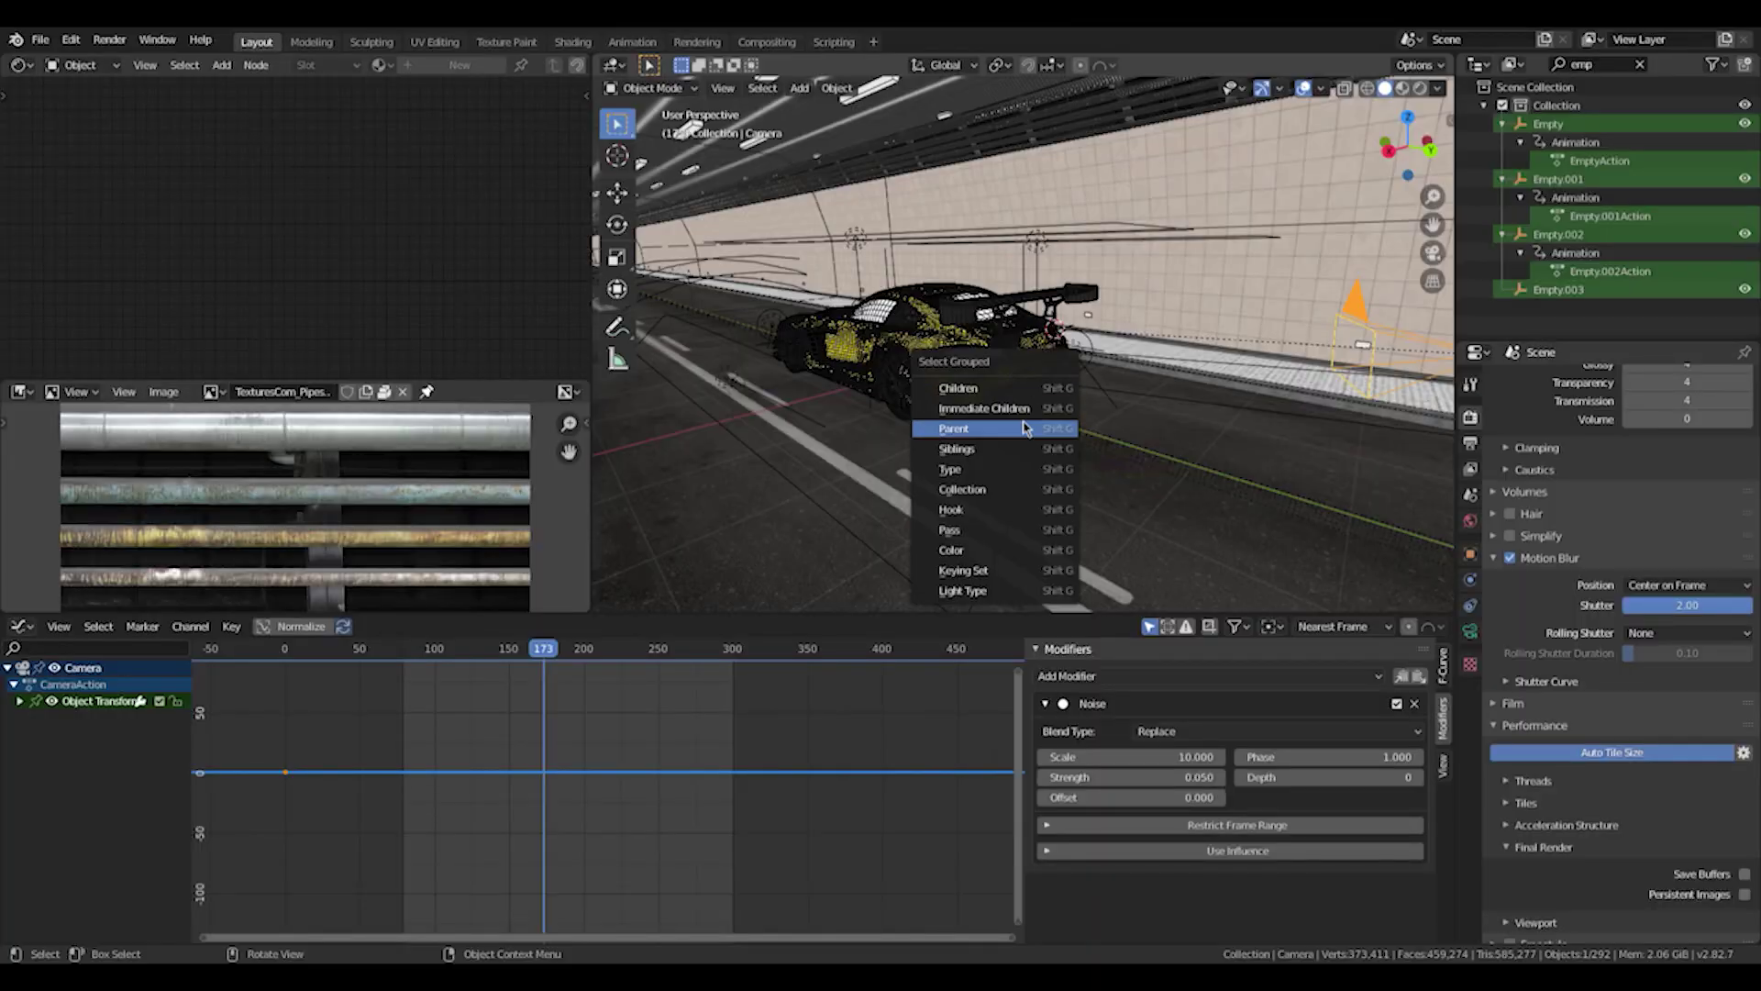
click(954, 652)
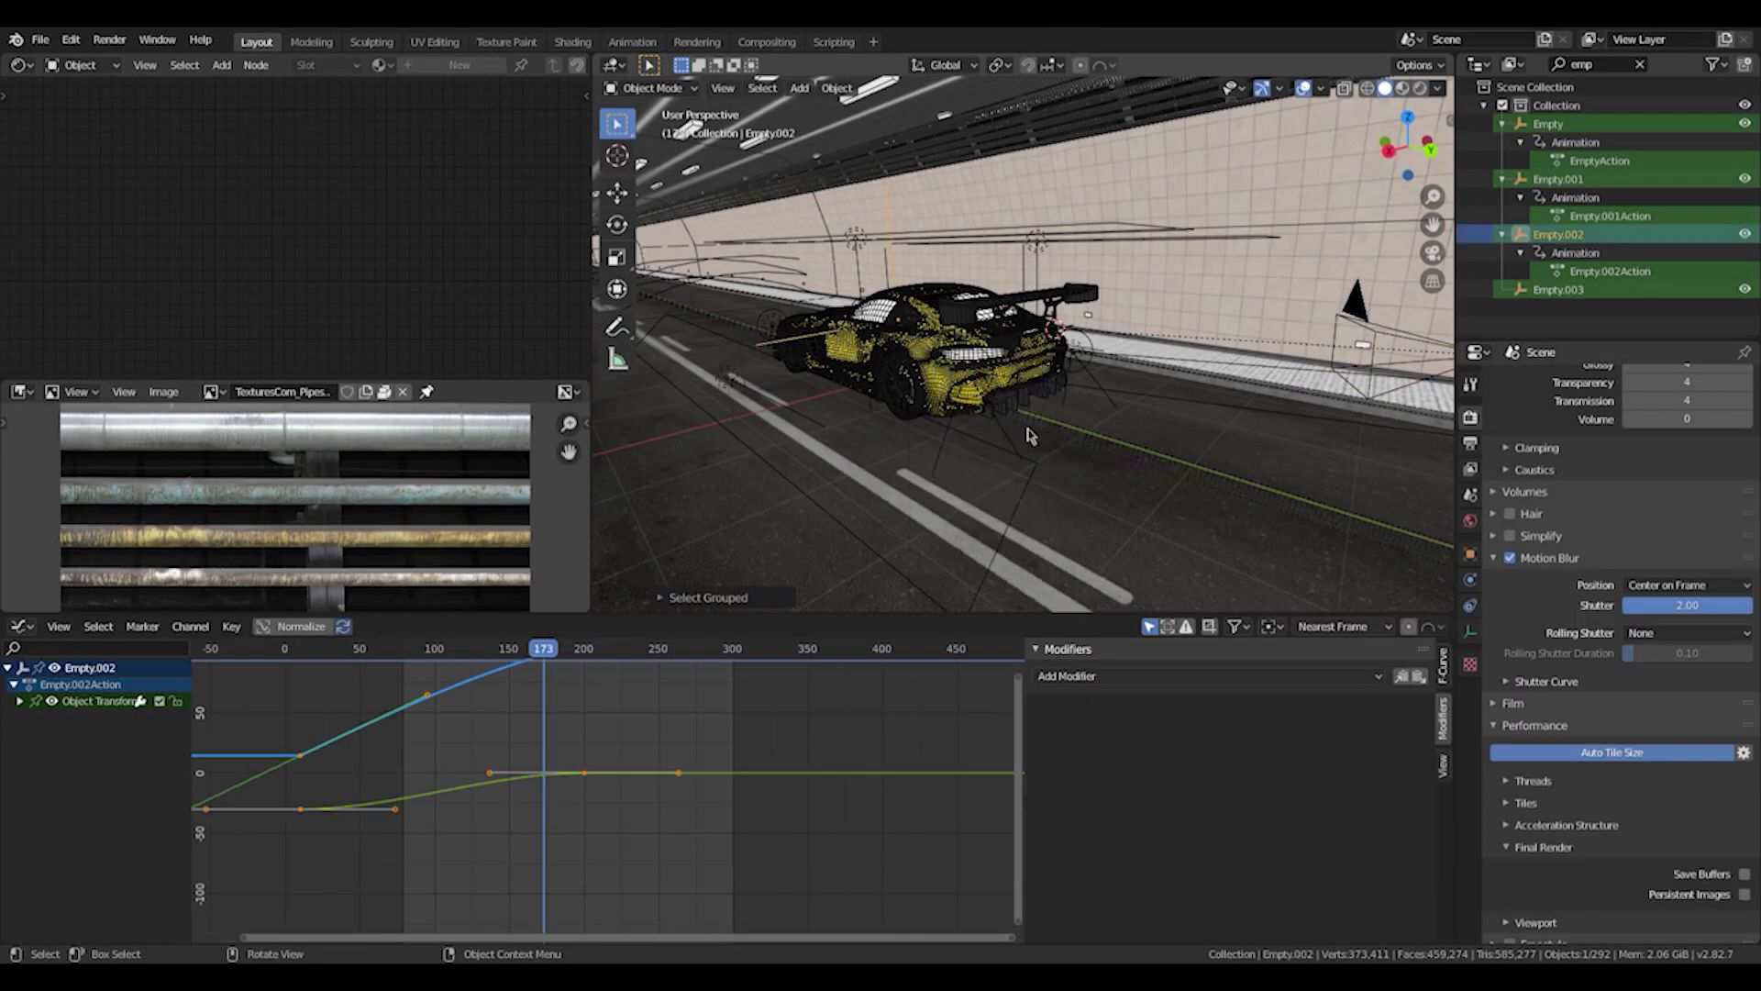
Try moving the camera's parent empty freely beside the car, and cancel the move.
middle_drag(865, 299, 1160, 374)
key(g)
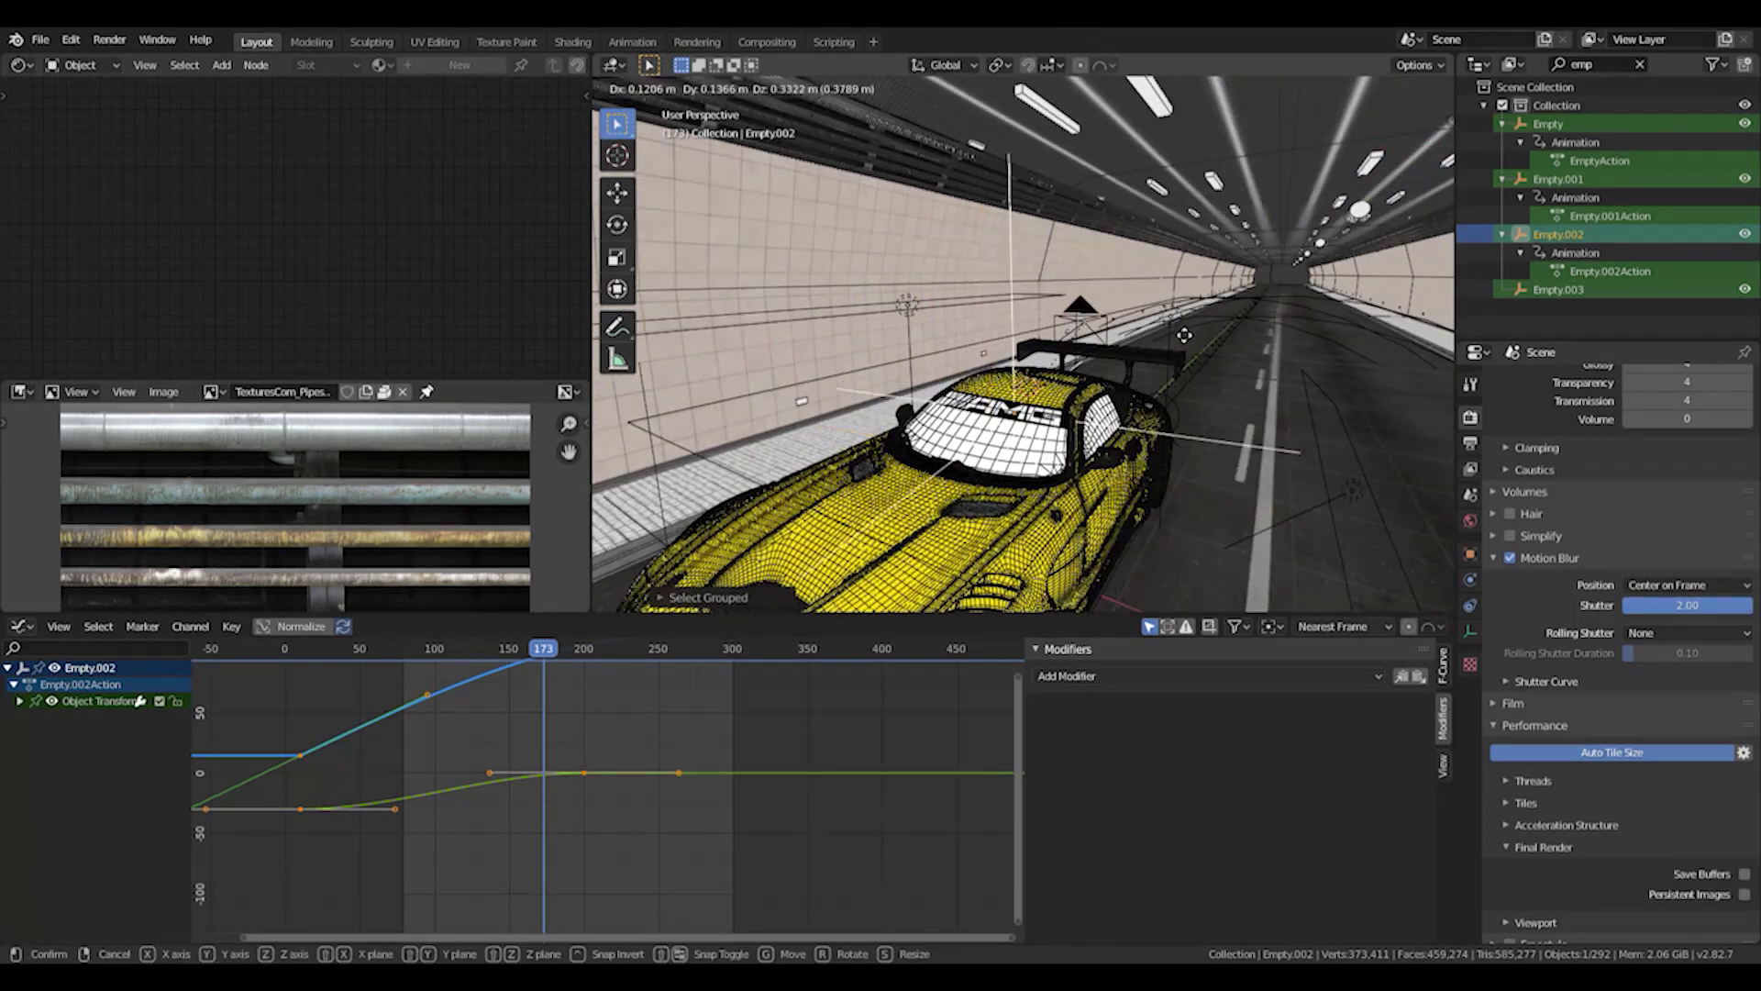
right_click(1325, 281)
middle_drag(1316, 284, 1147, 322)
Scrub through the timeline to frame 147 to review the motion of the camera's parent empty.
drag(553, 663, 537, 735)
middle_drag(733, 514, 863, 532)
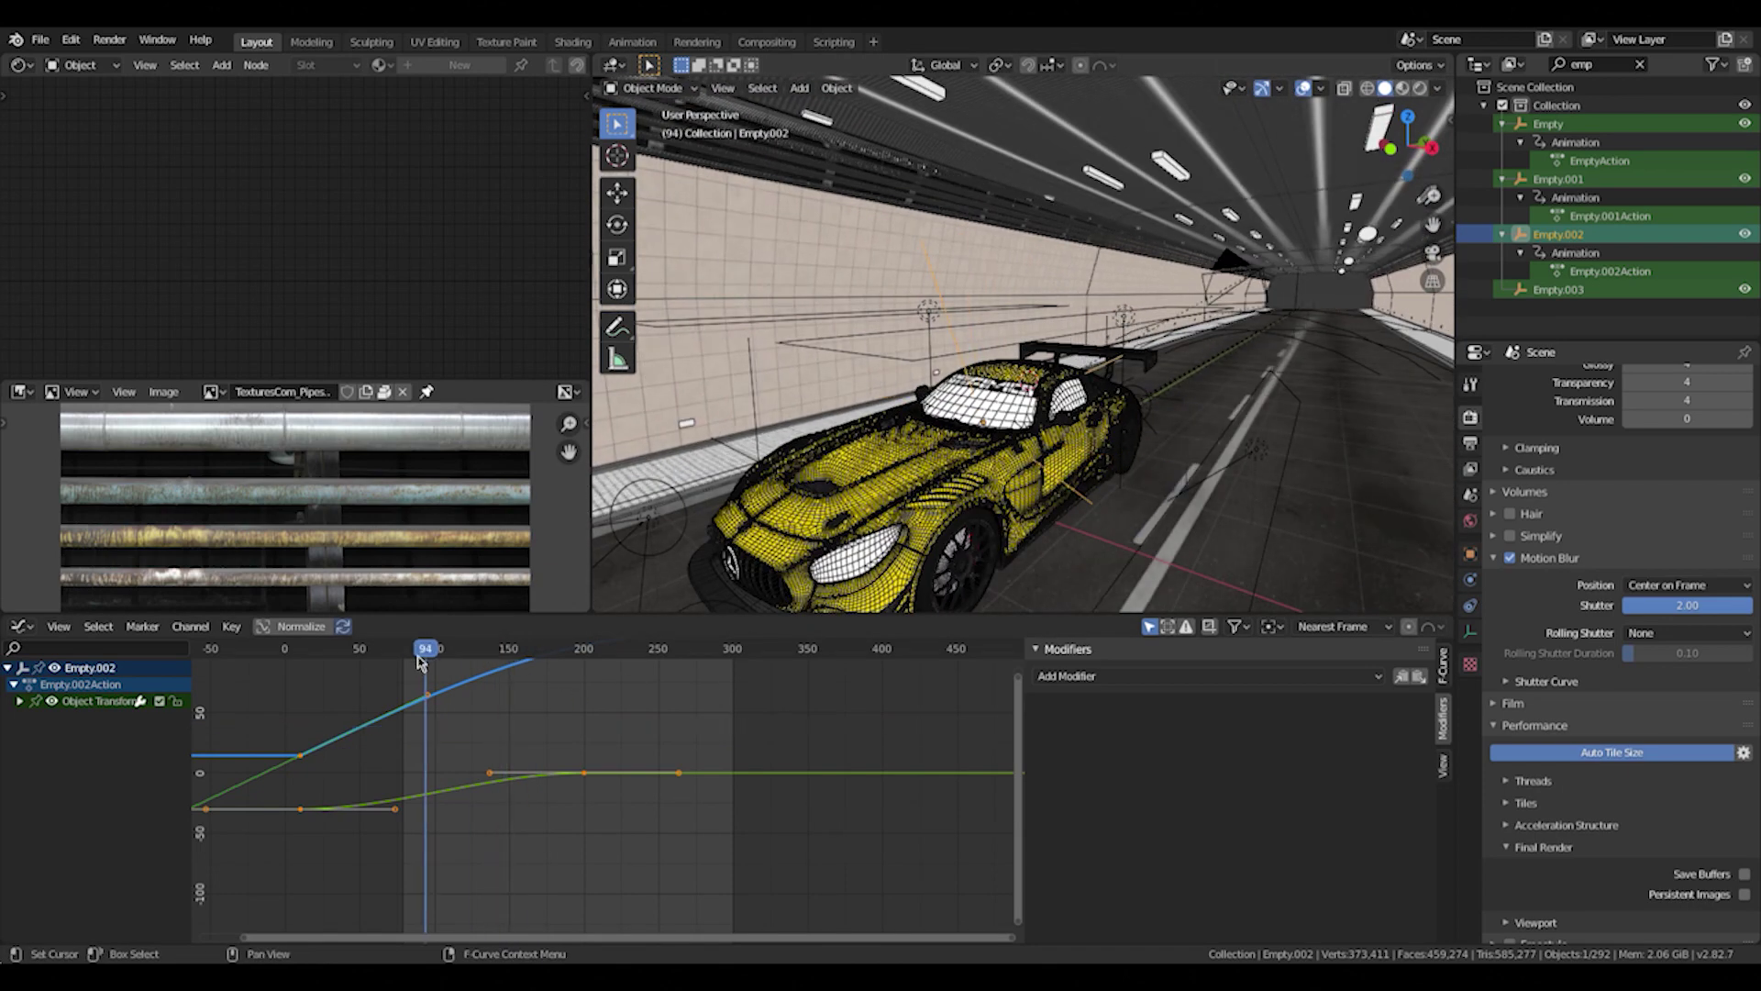
drag(397, 690, 519, 668)
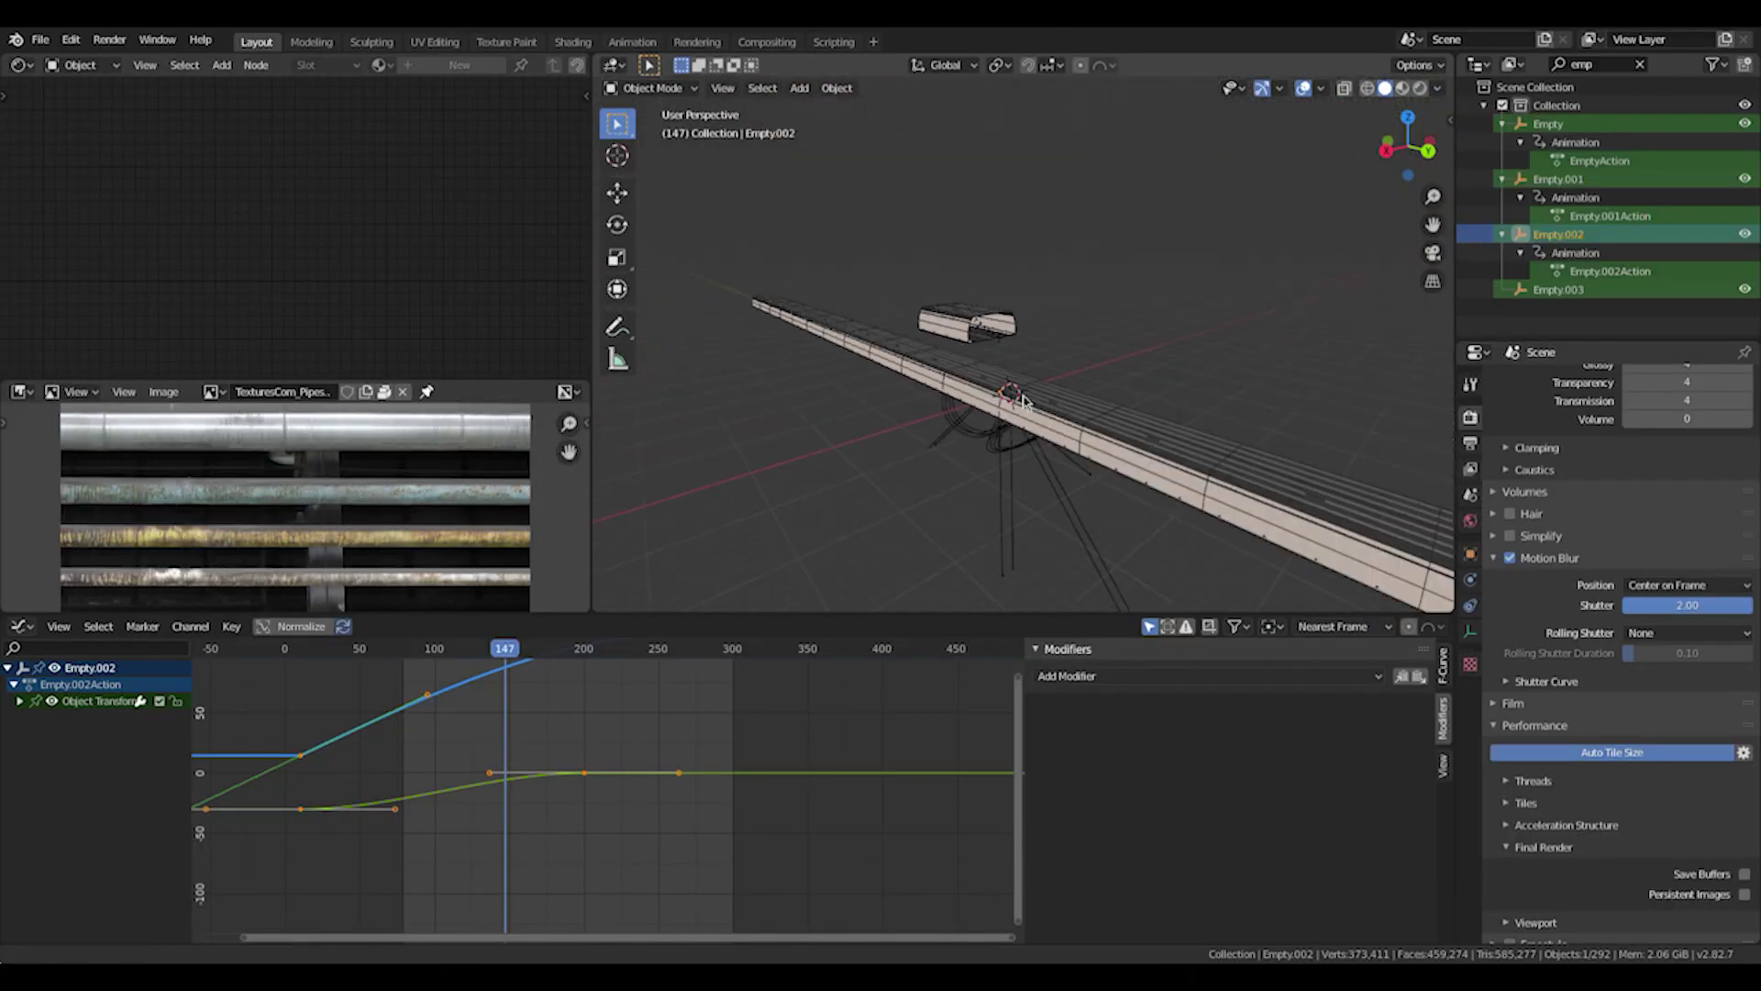
Select the tunnel ceiling and switch the solid viewport colour from Texture to a plain untextured display.
middle_drag(1042, 360, 1026, 396)
click(912, 391)
drag(940, 403, 969, 420)
scroll(1031, 385, down, 4)
click(1437, 89)
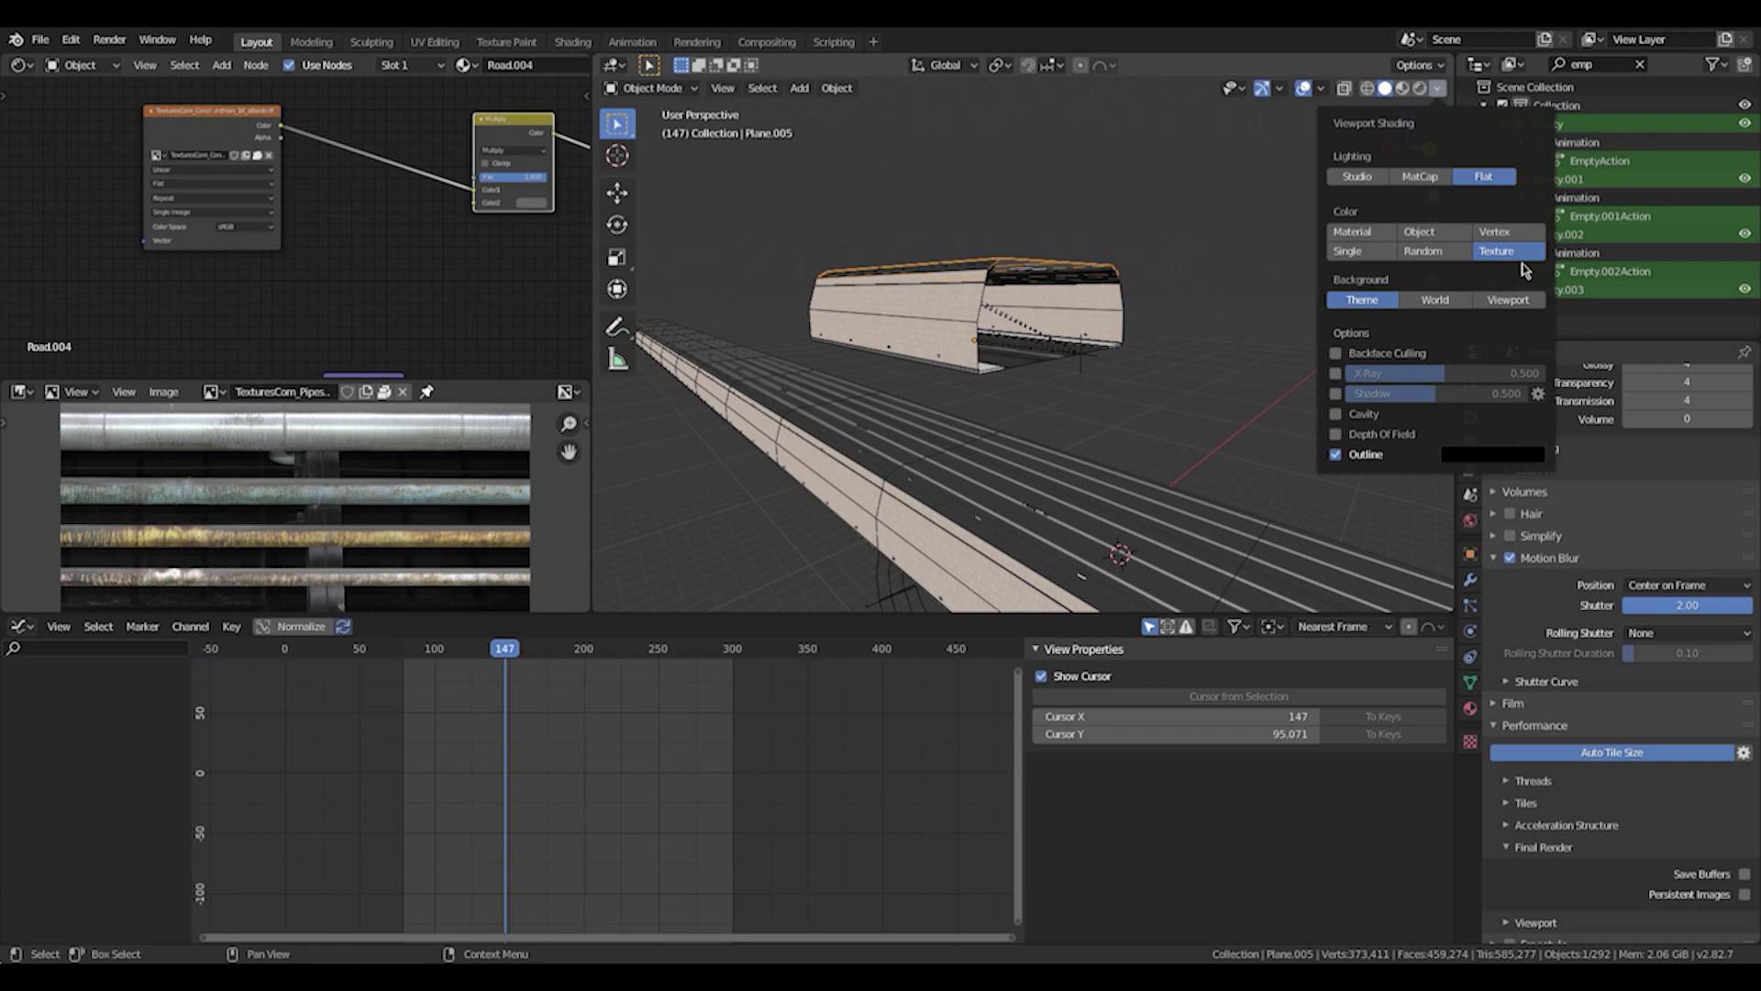
click(1372, 242)
Inspect the mesh of the tunnel's side walls in Edit Mode and return to Object Mode.
middle_drag(1053, 317, 961, 325)
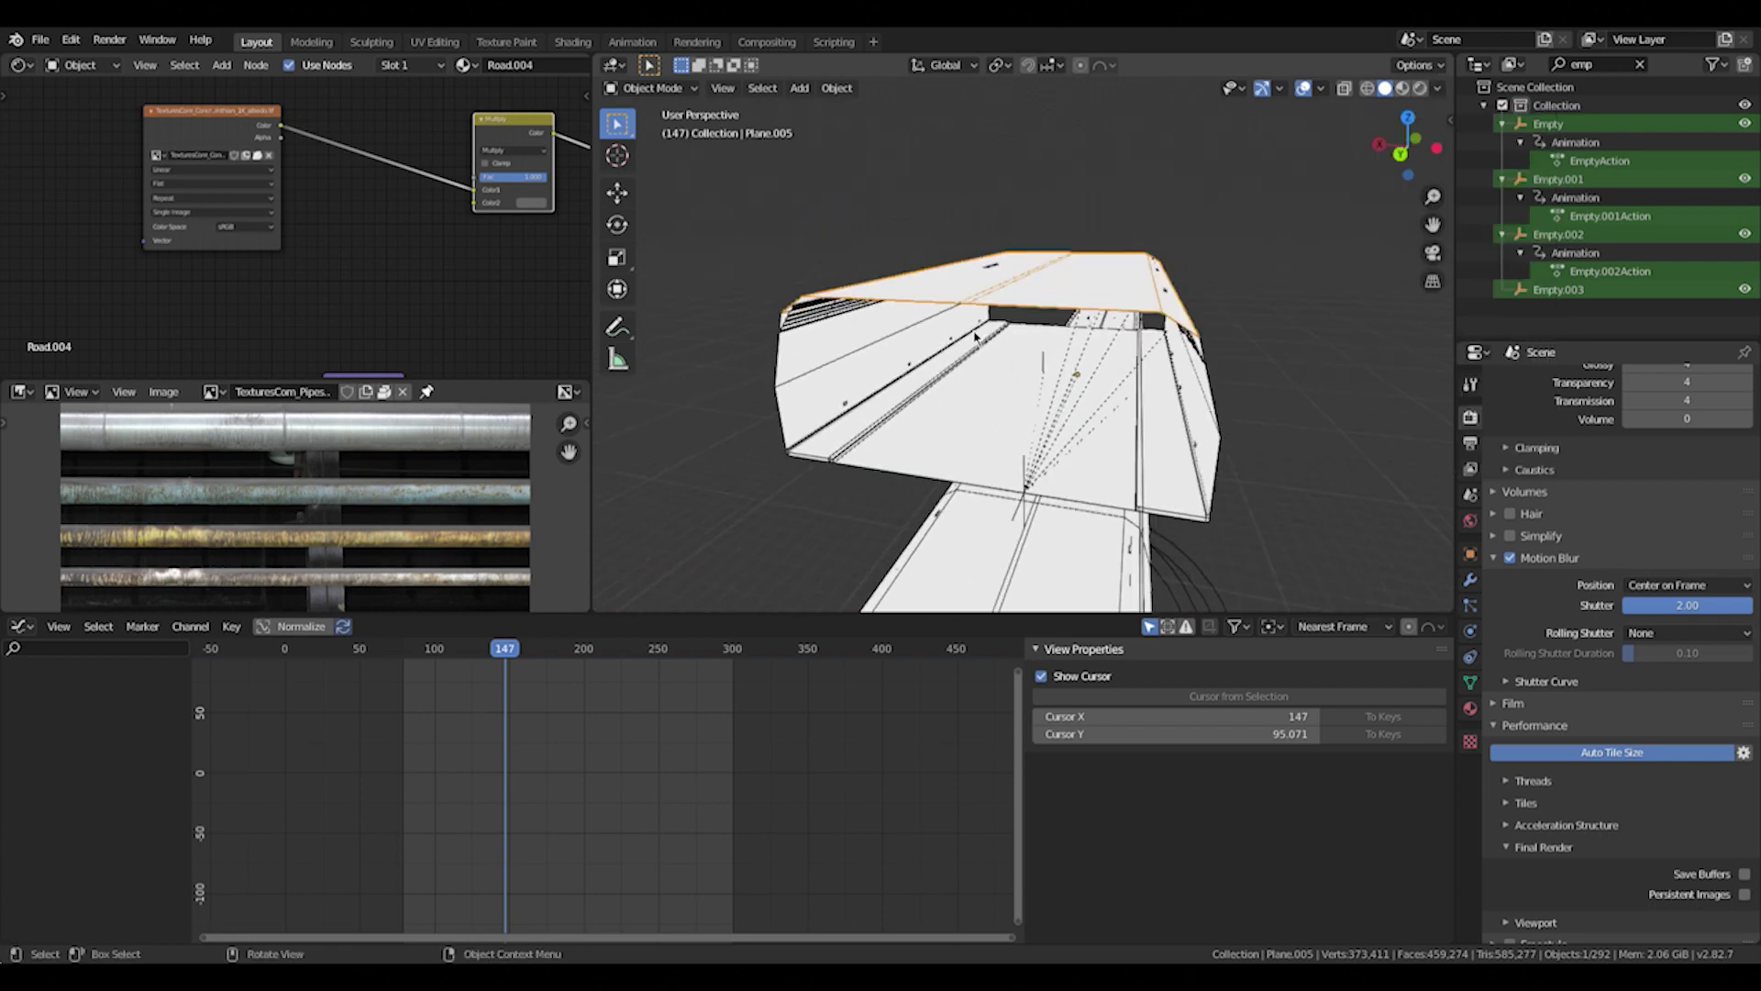
scroll(975, 335, up, 6)
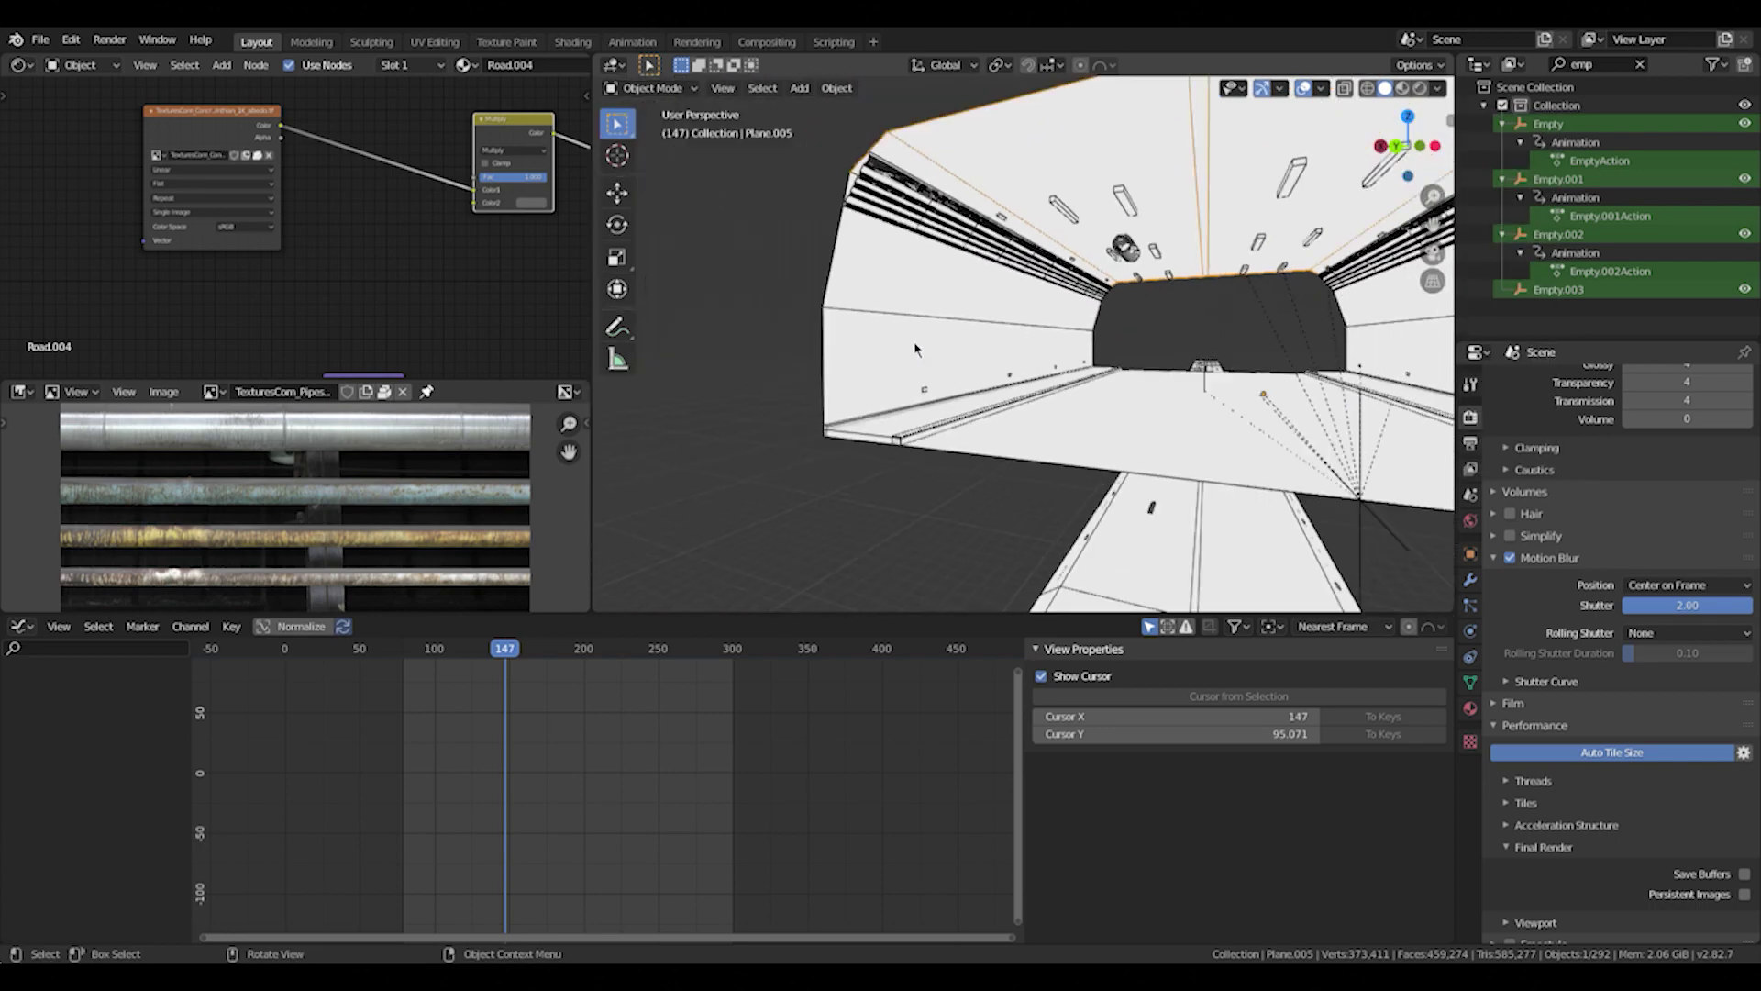
click(915, 349)
middle_drag(918, 348, 1024, 364)
key(Tab)
middle_drag(927, 328, 1007, 326)
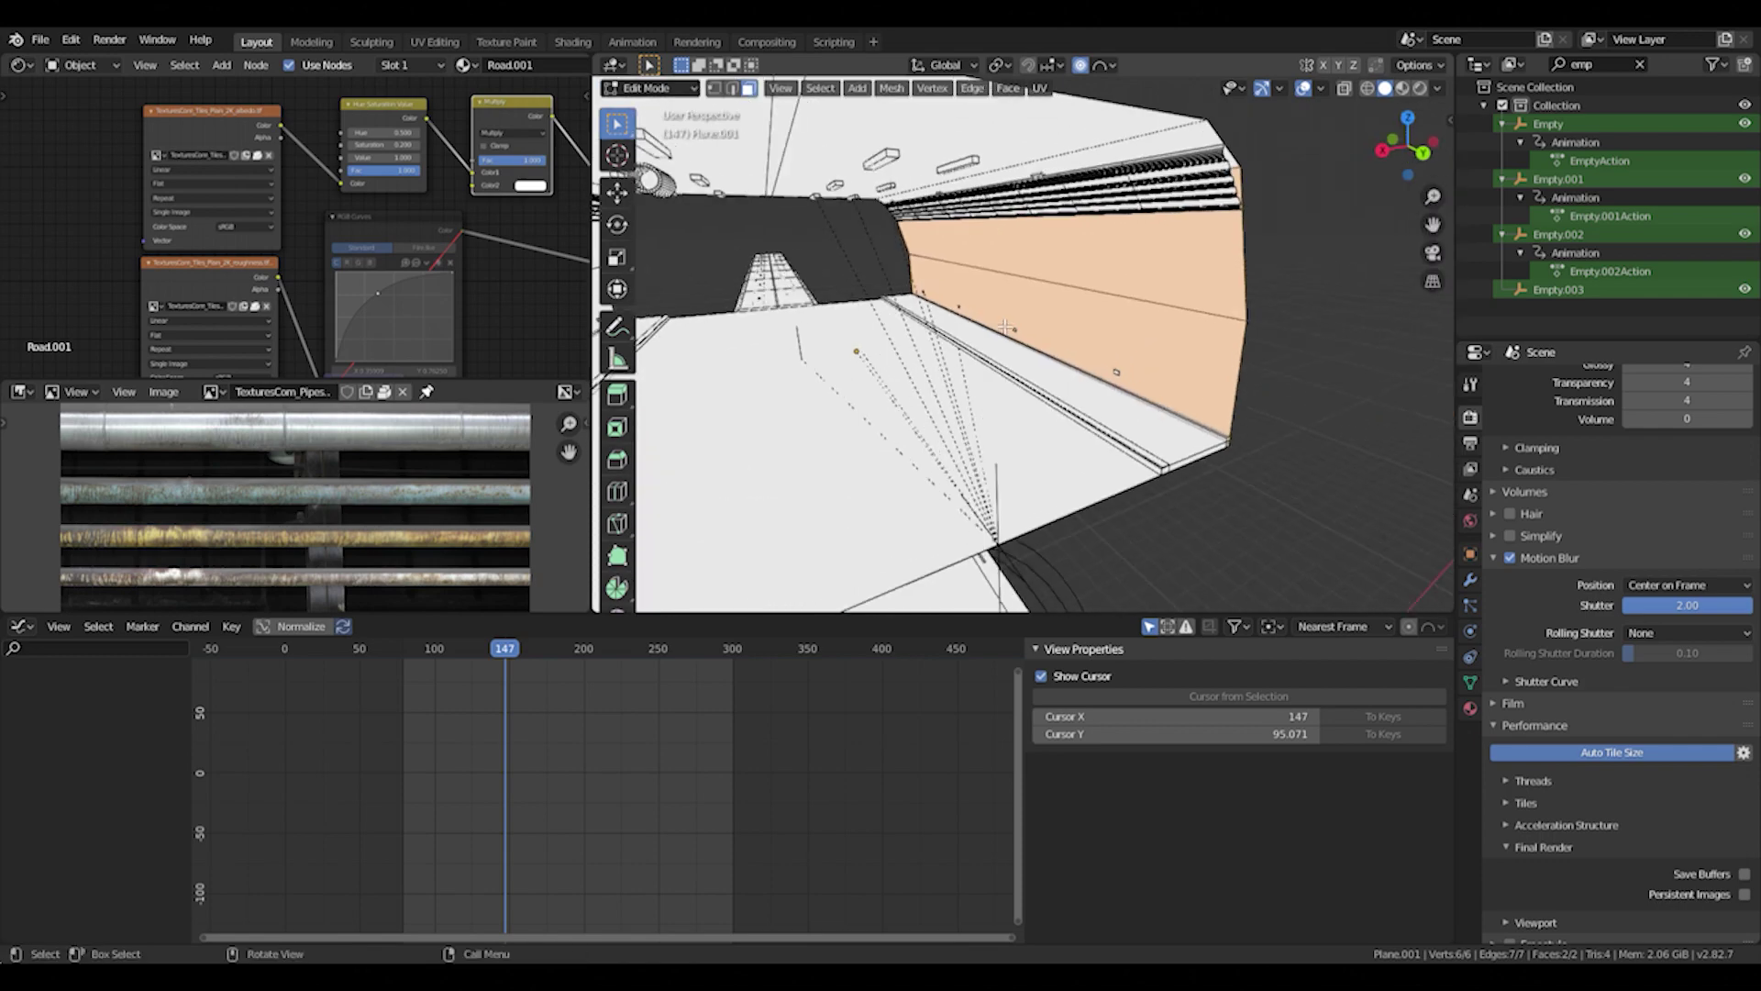
middle_drag(1234, 291, 858, 332)
scroll(858, 332, down, 3)
key(Tab)
Inspect the meshes of the sidewalks and the road in Edit Mode and return to Object Mode.
click(1092, 406)
key(Tab)
key(Tab)
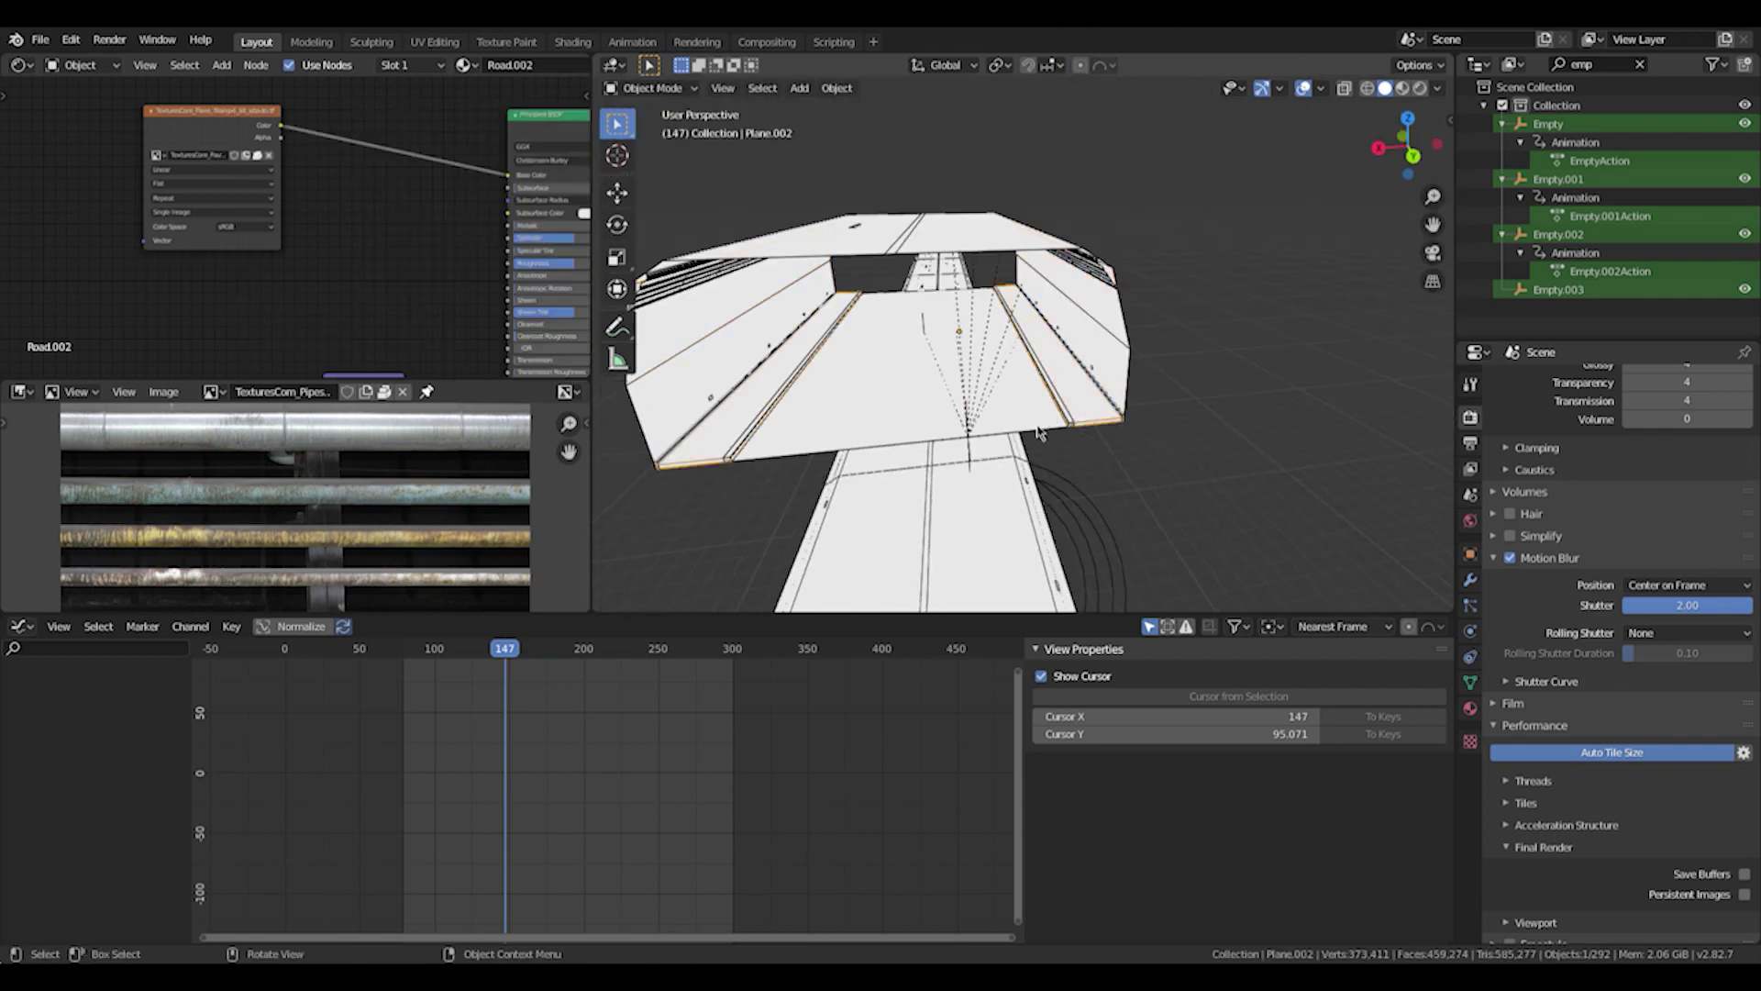
click(1043, 432)
key(Tab)
middle_drag(1020, 382, 866, 326)
scroll(1092, 381, up, 2)
key(Tab)
Inspect the upper part of the tunnel and the mesh of a ceiling light in Edit Mode.
scroll(1117, 241, up, 2)
click(1121, 226)
key(Tab)
key(Tab)
click(856, 316)
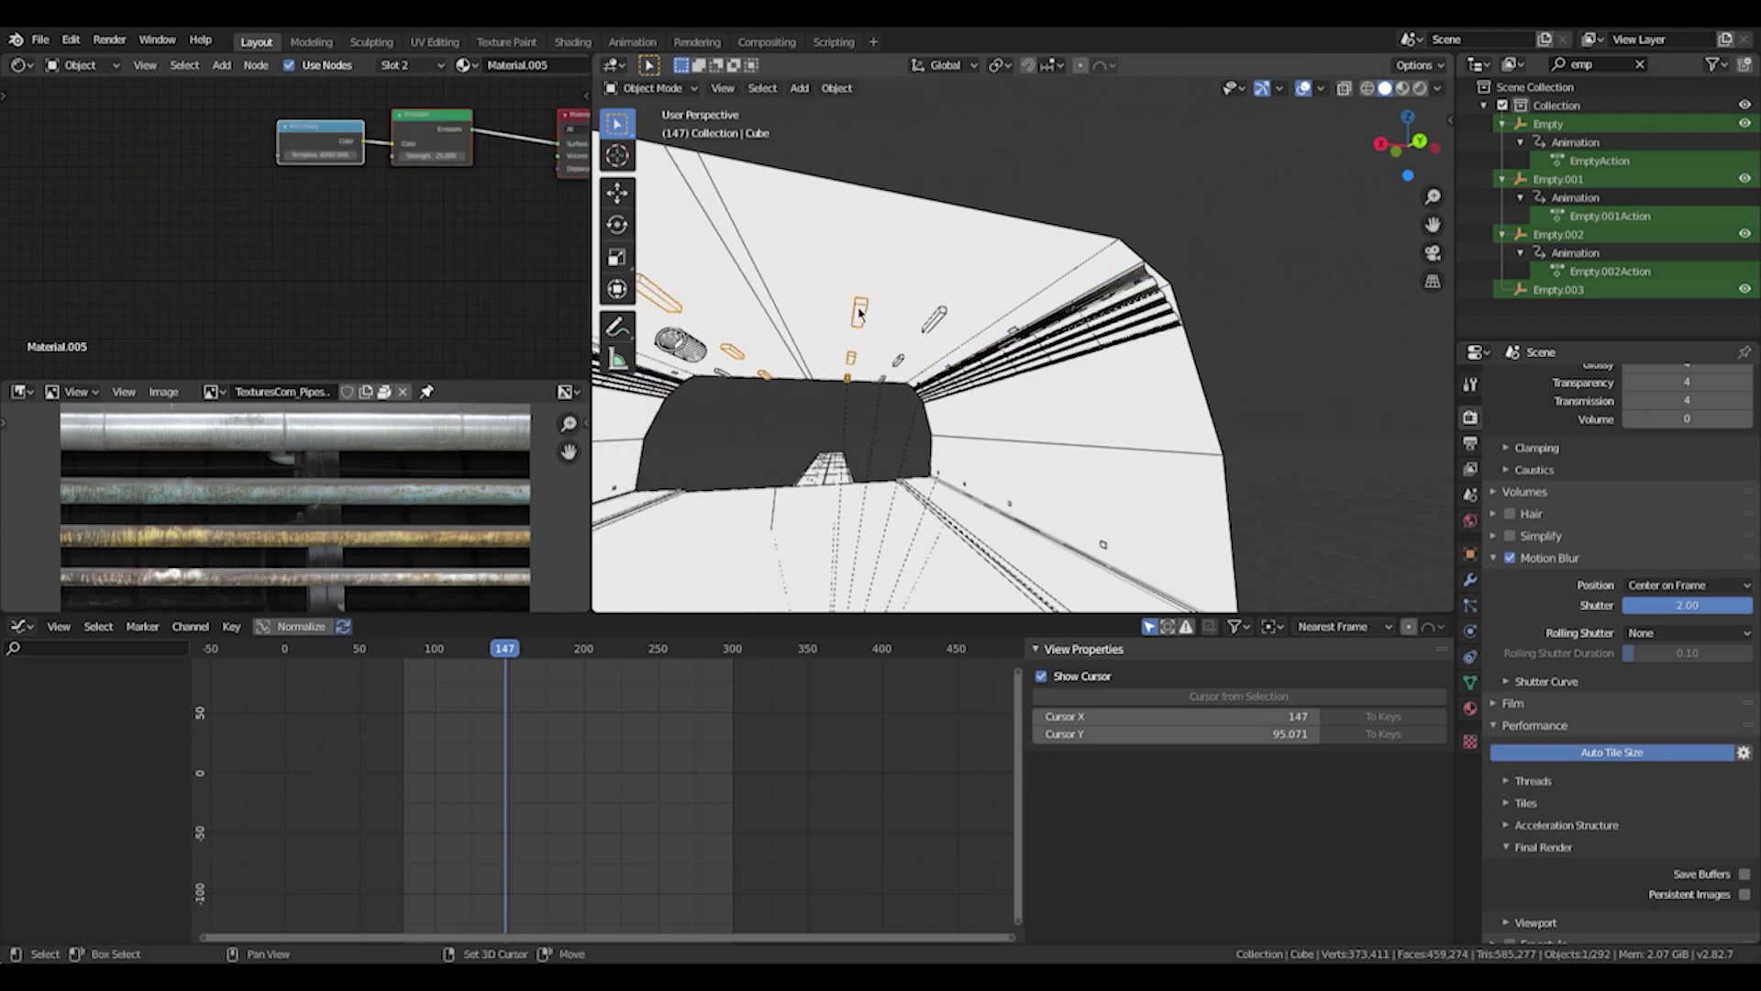
drag(882, 336, 885, 343)
scroll(890, 380, down, 4)
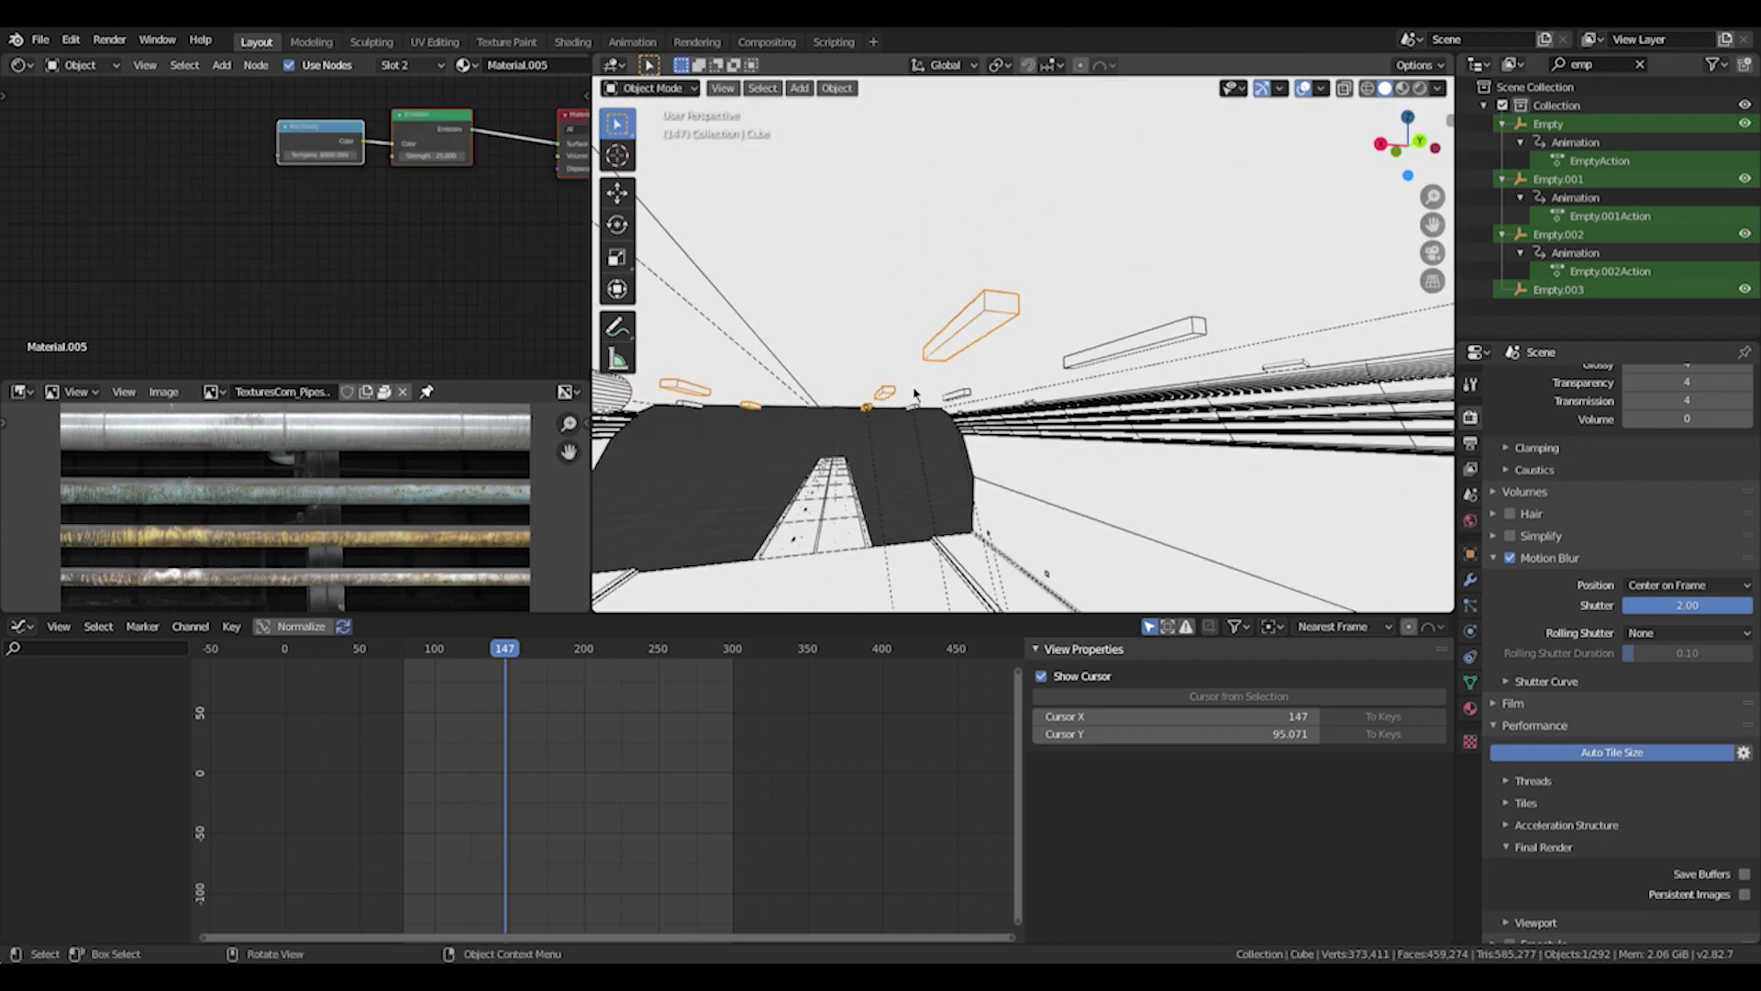
middle_drag(981, 368, 1009, 300)
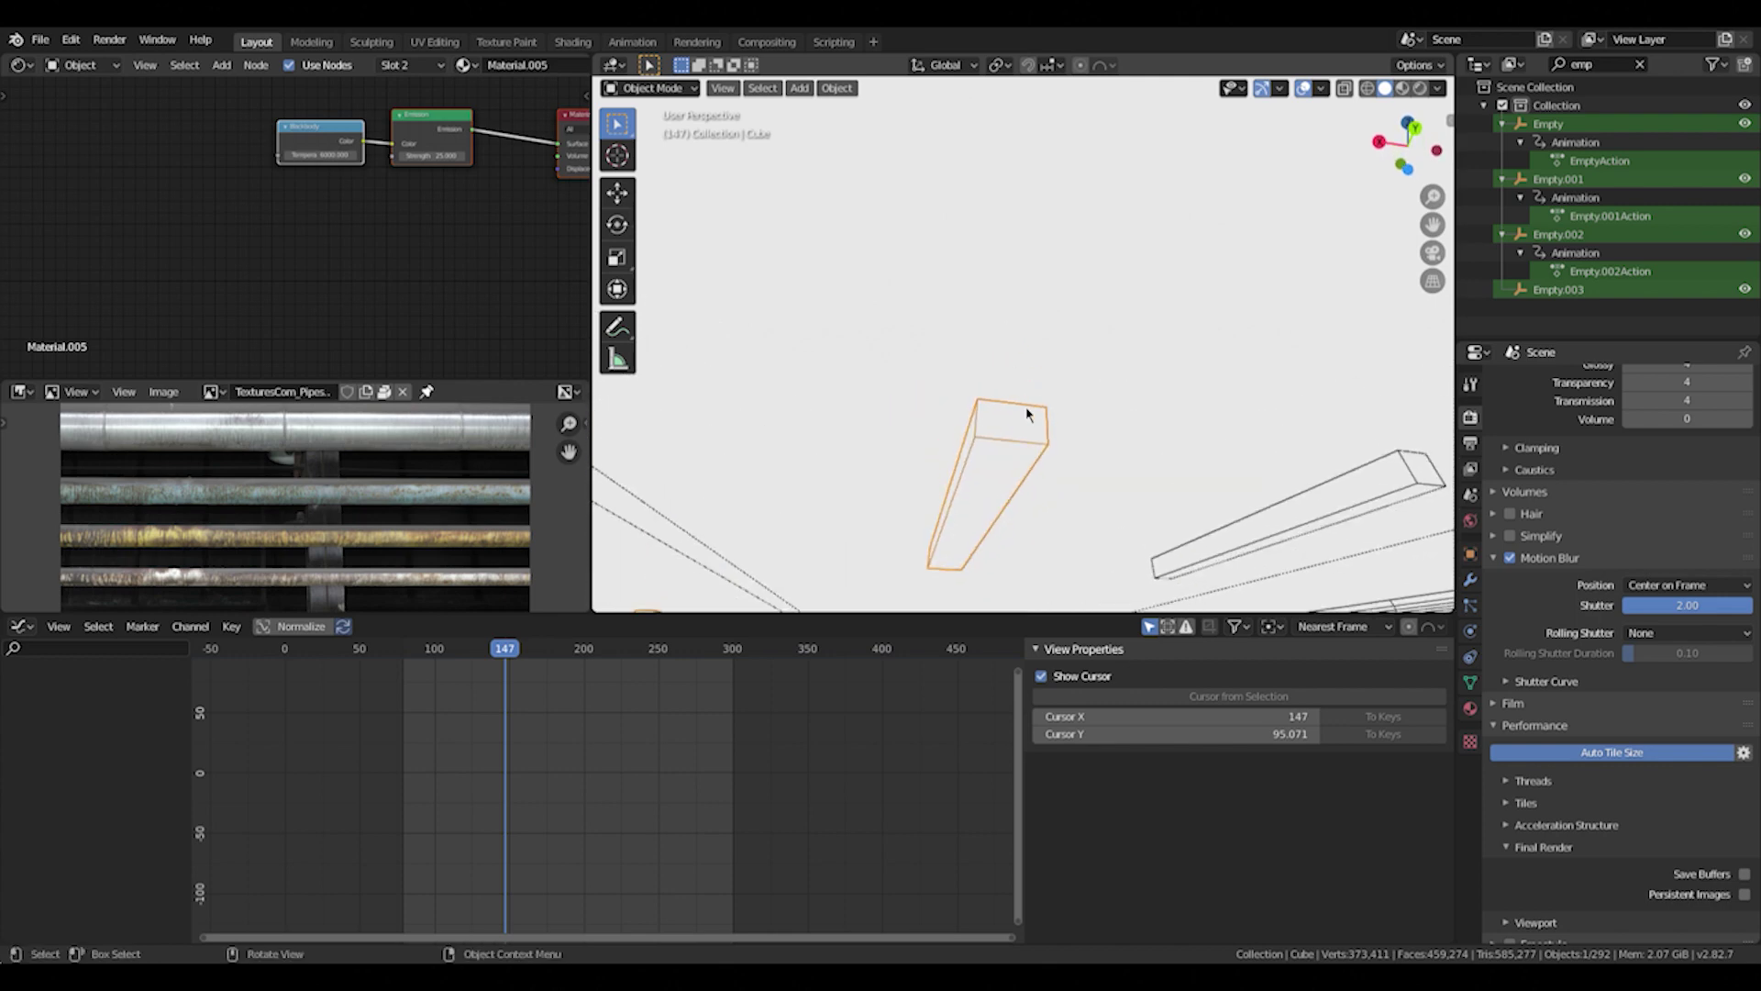
key(Tab)
middle_drag(1027, 422, 935, 358)
key(Tab)
Take a close look at the area around the round ceiling fan and return to the full tunnel.
key(shift+b)
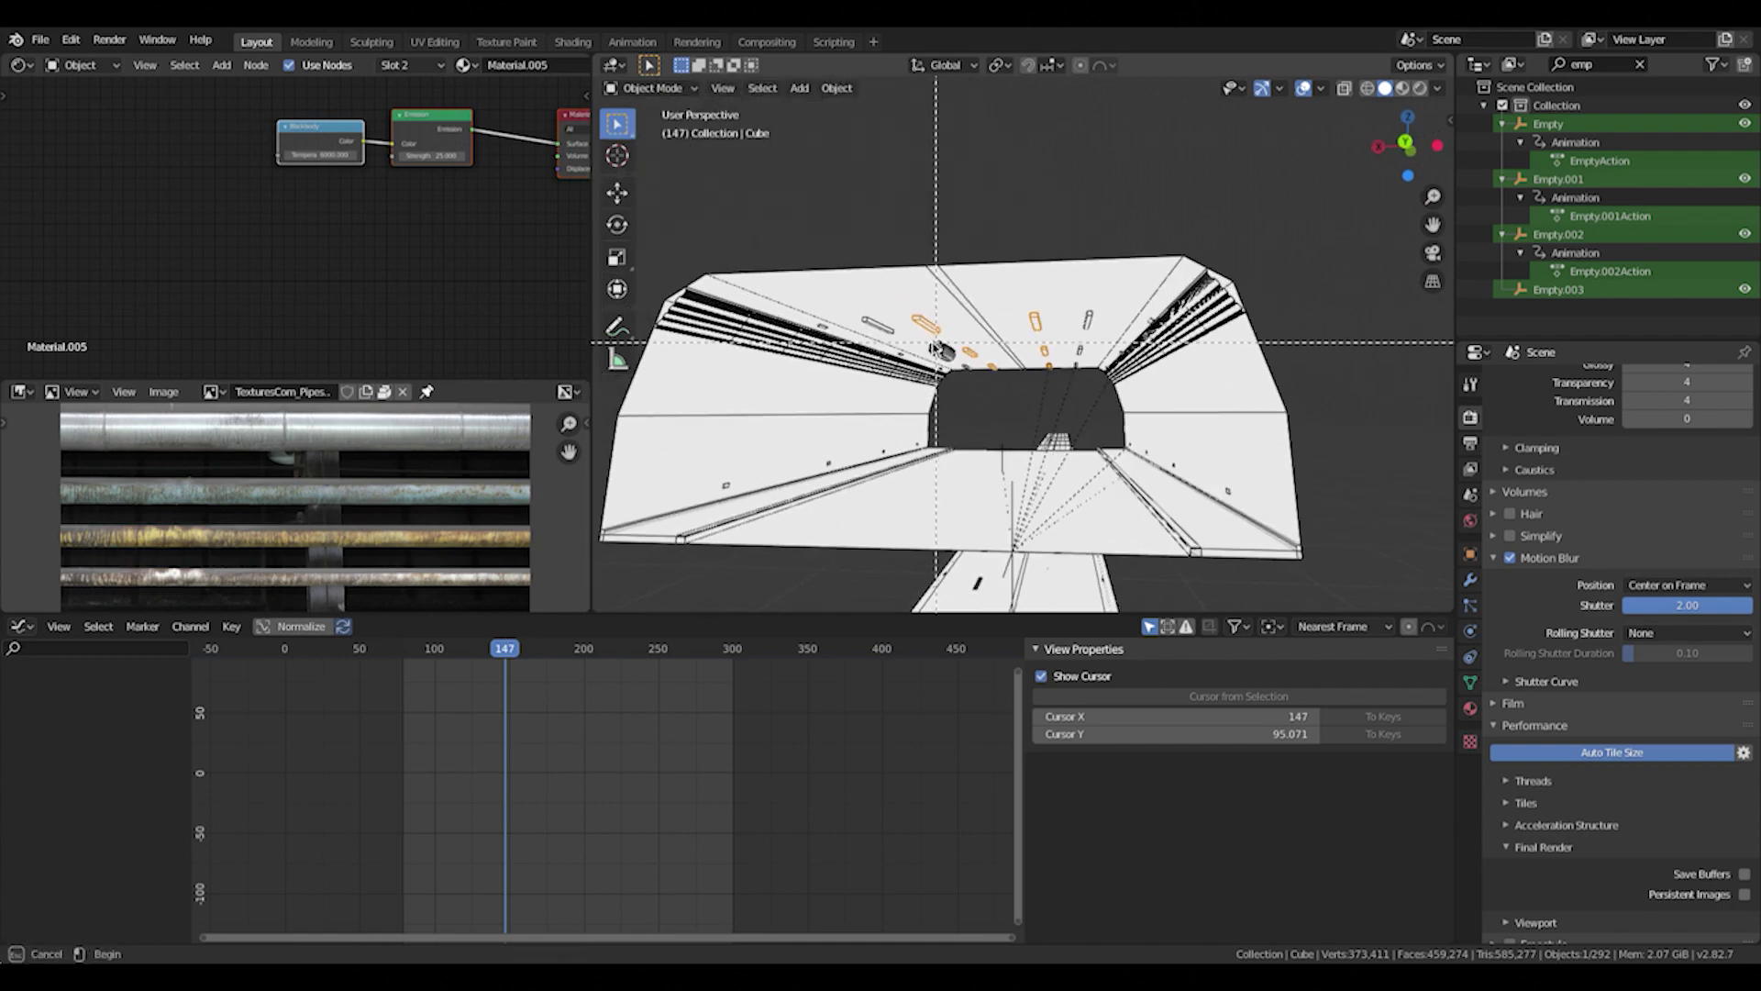
drag(945, 347, 991, 385)
middle_drag(991, 385, 954, 376)
scroll(857, 419, down, 5)
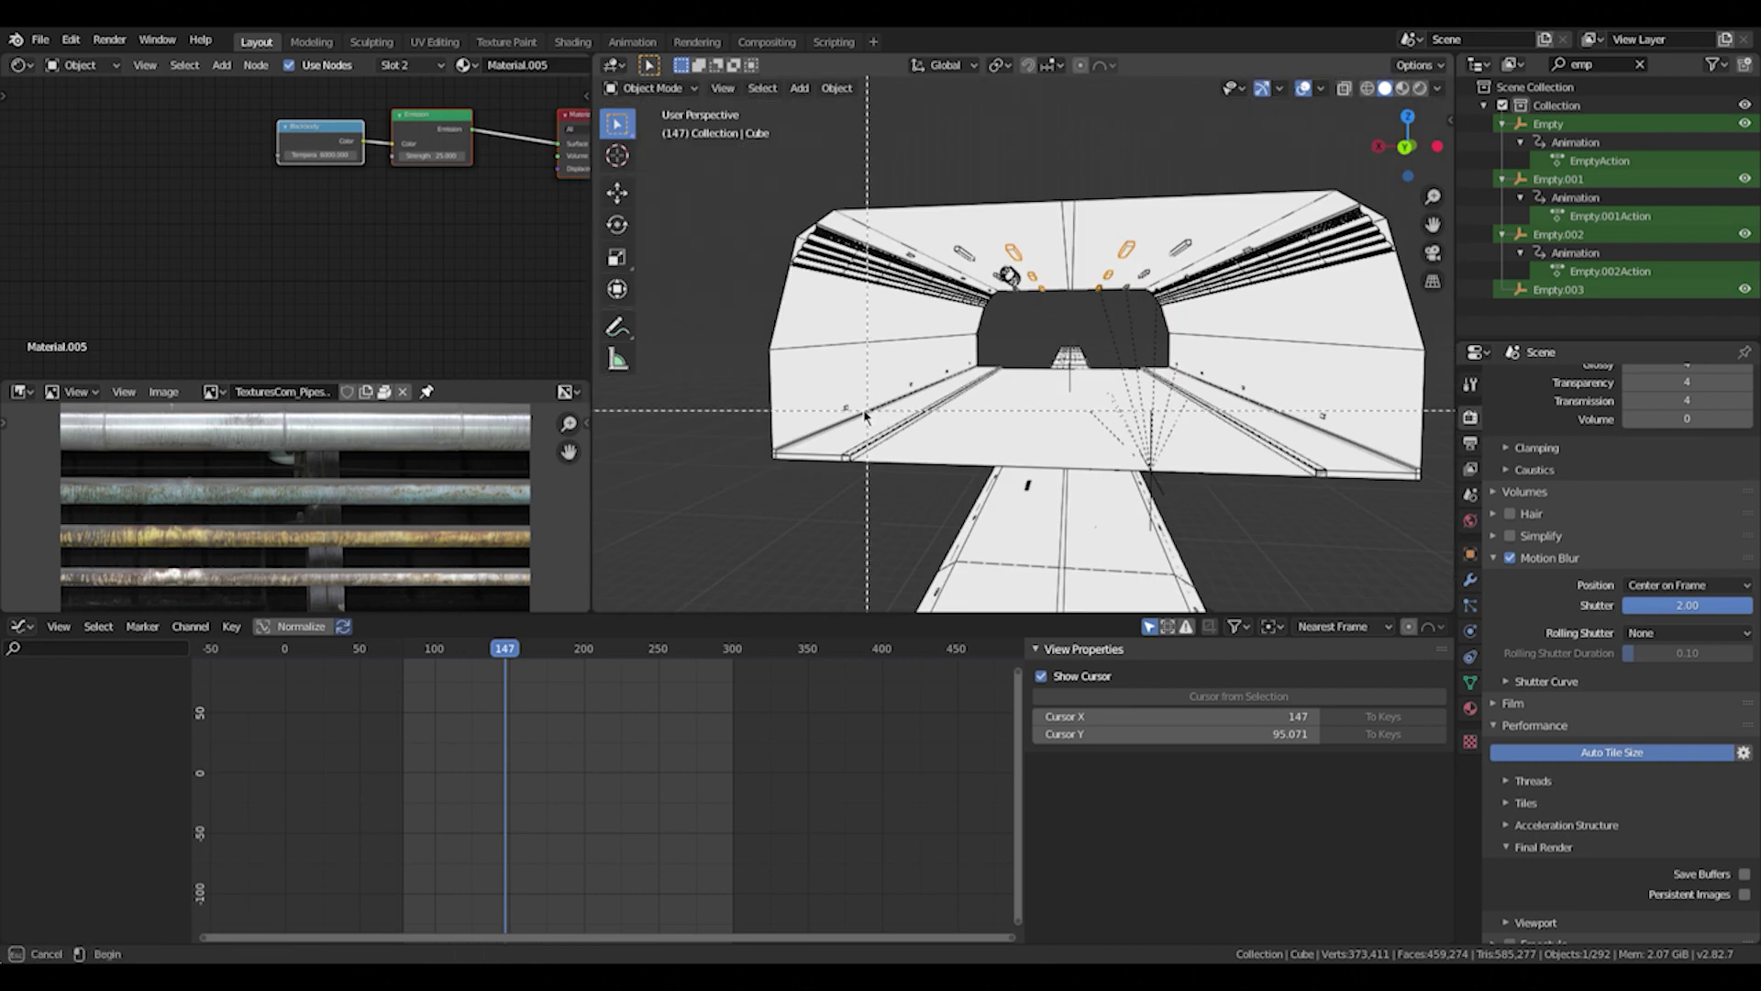
Take a close look at the small box mounted on the tunnel's side wall and return to the tunnel opening.
drag(841, 406, 883, 444)
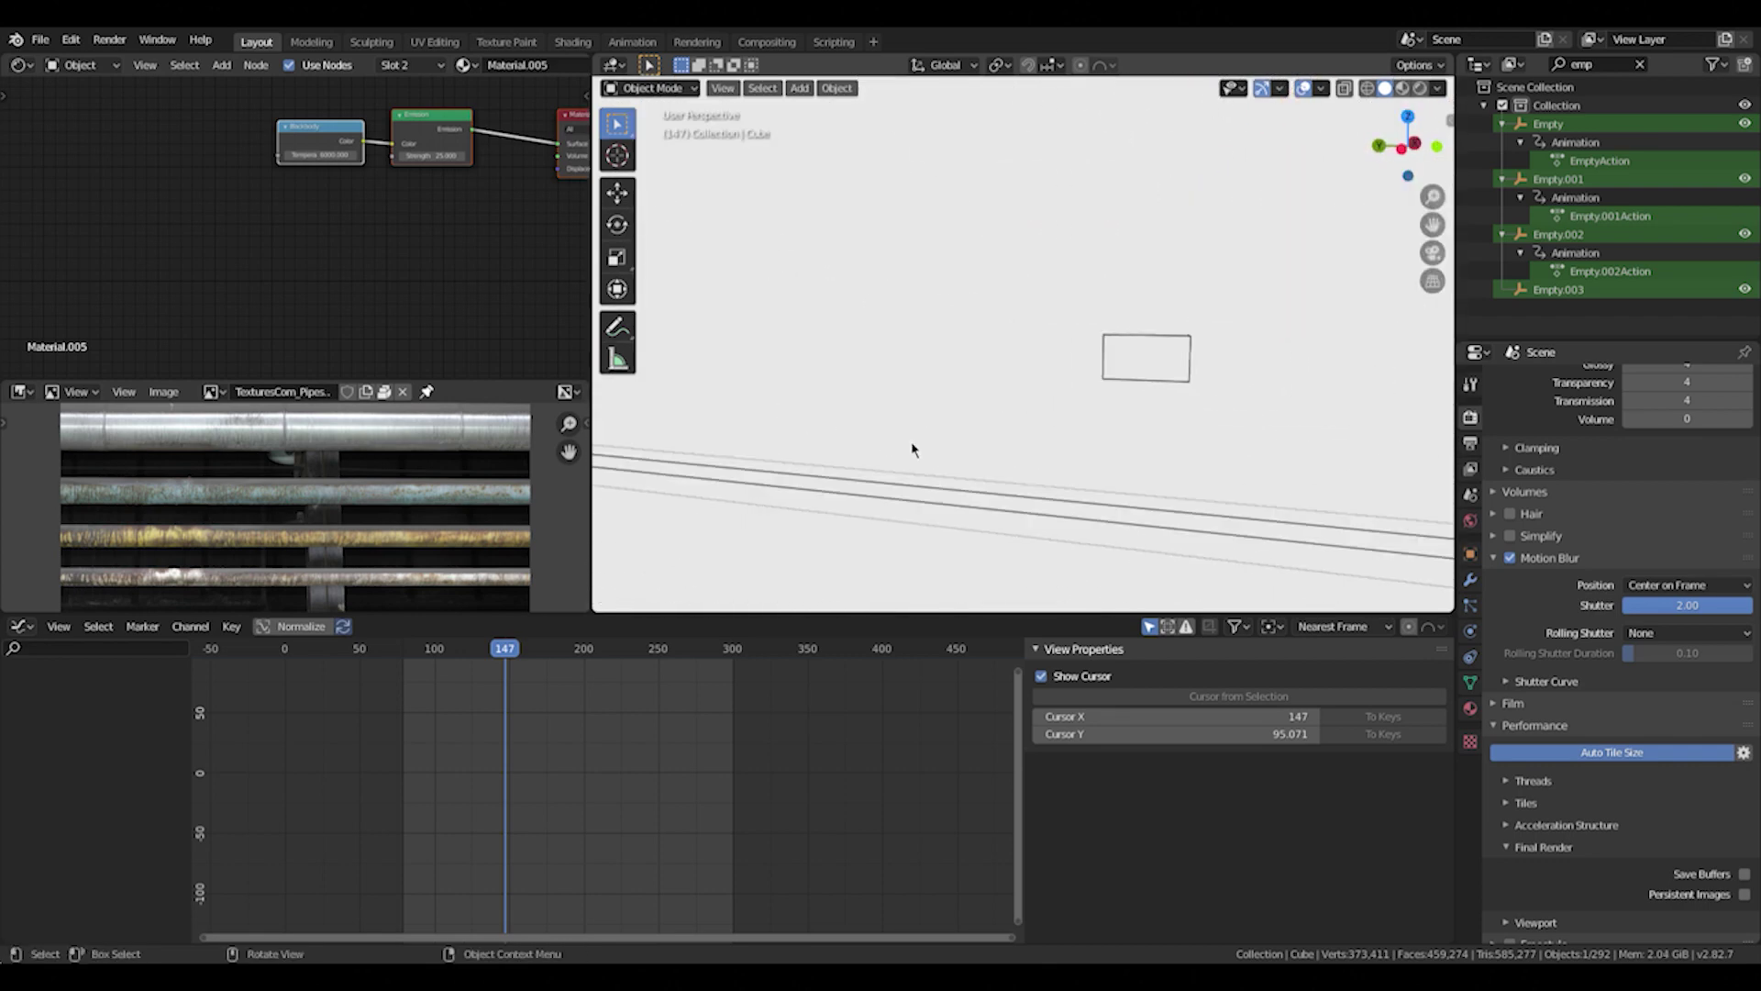
mouse_move(1117, 415)
middle_down()
mouse_move(999, 460)
mouse_move(1057, 492)
mouse_move(1124, 441)
mouse_move(1077, 468)
mouse_move(1110, 447)
middle_up()
middle_drag(995, 409, 1051, 439)
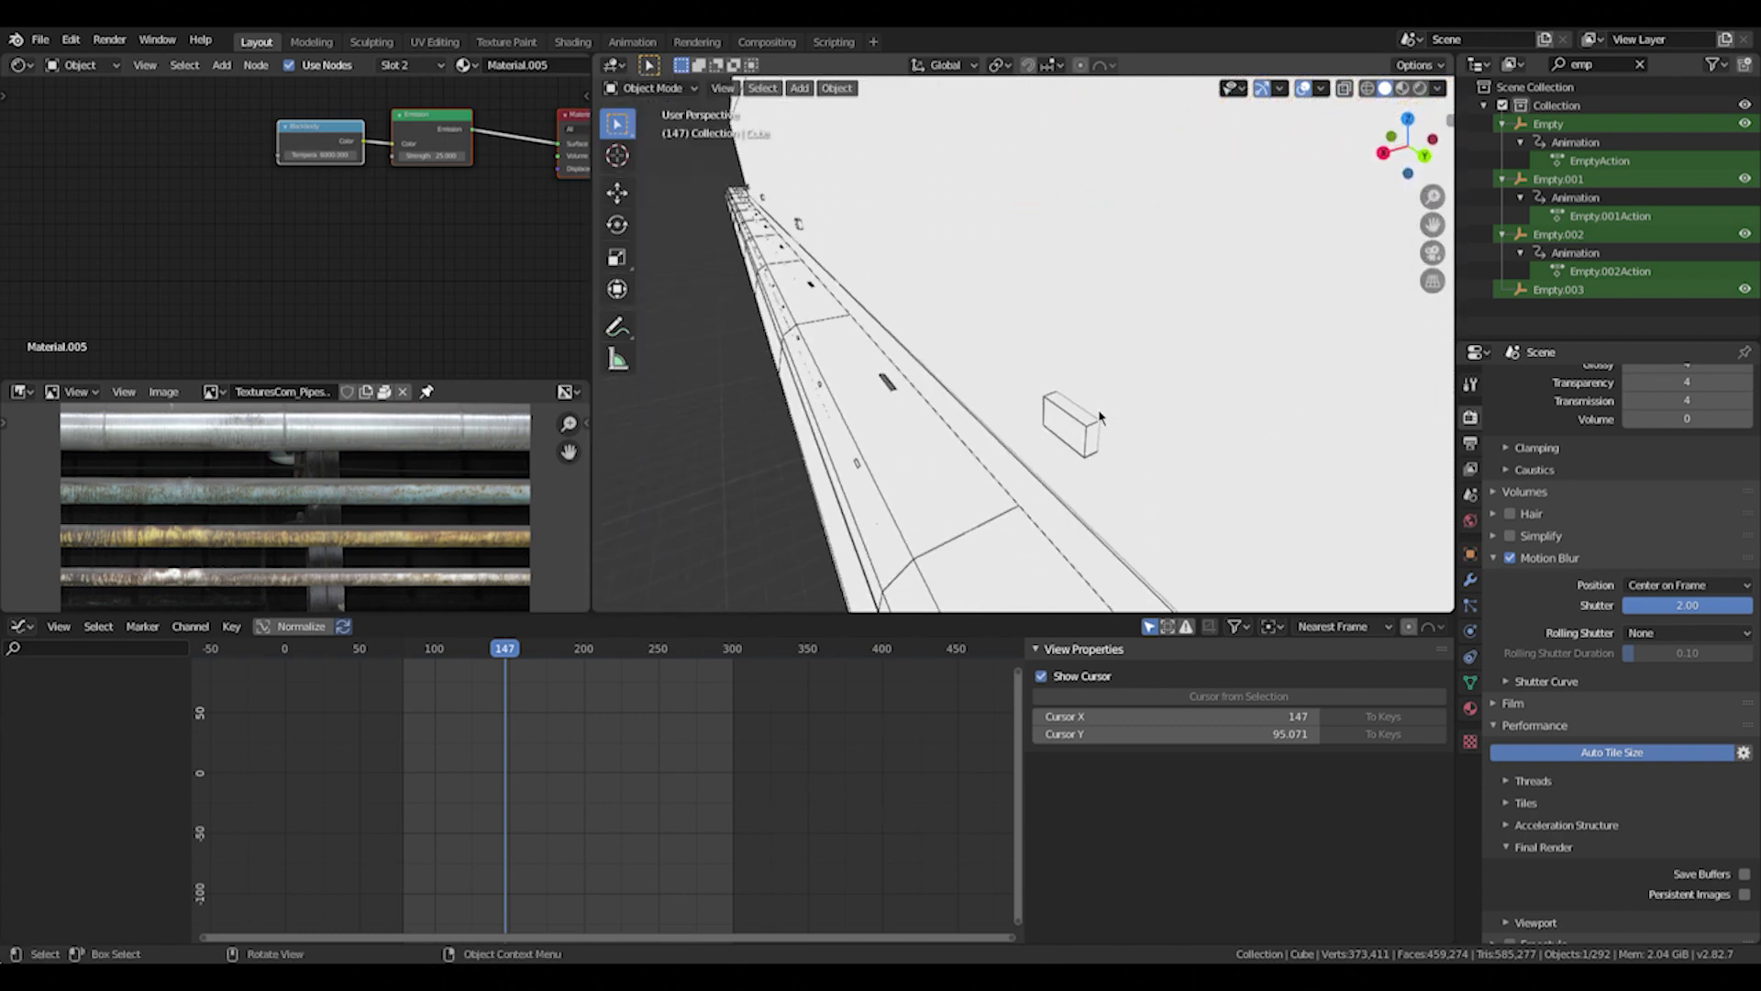
middle_drag(1153, 395, 945, 396)
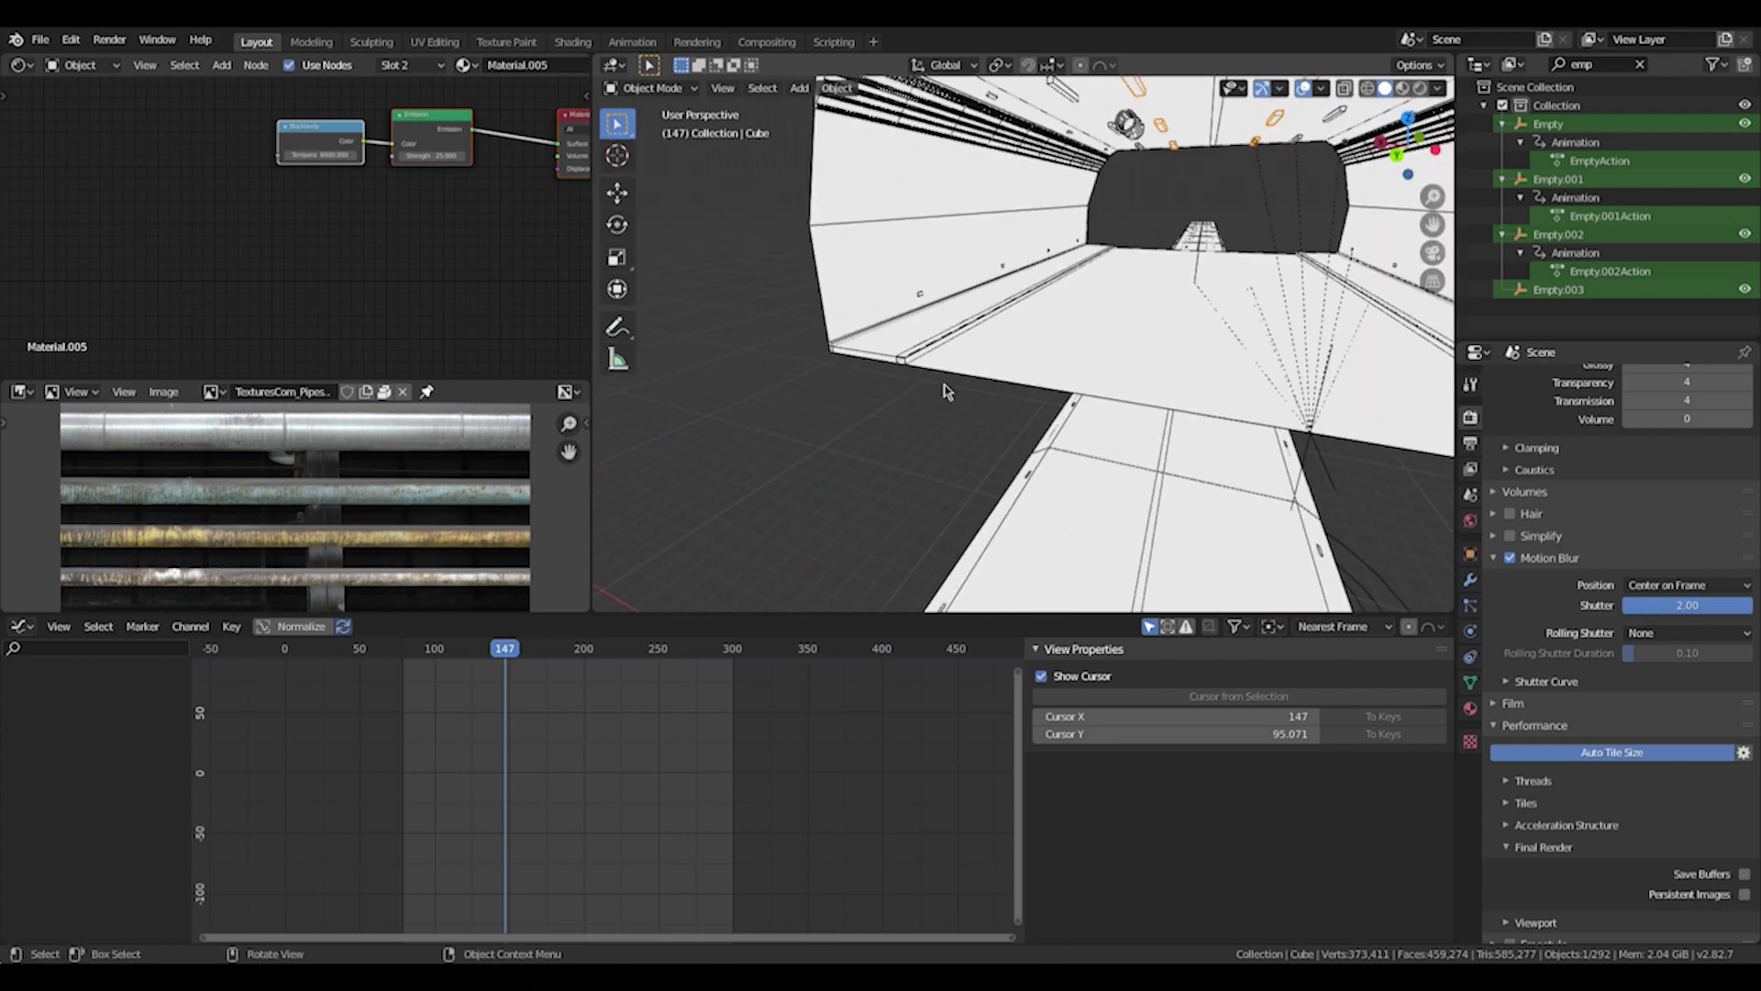
middle_drag(1089, 238, 962, 363)
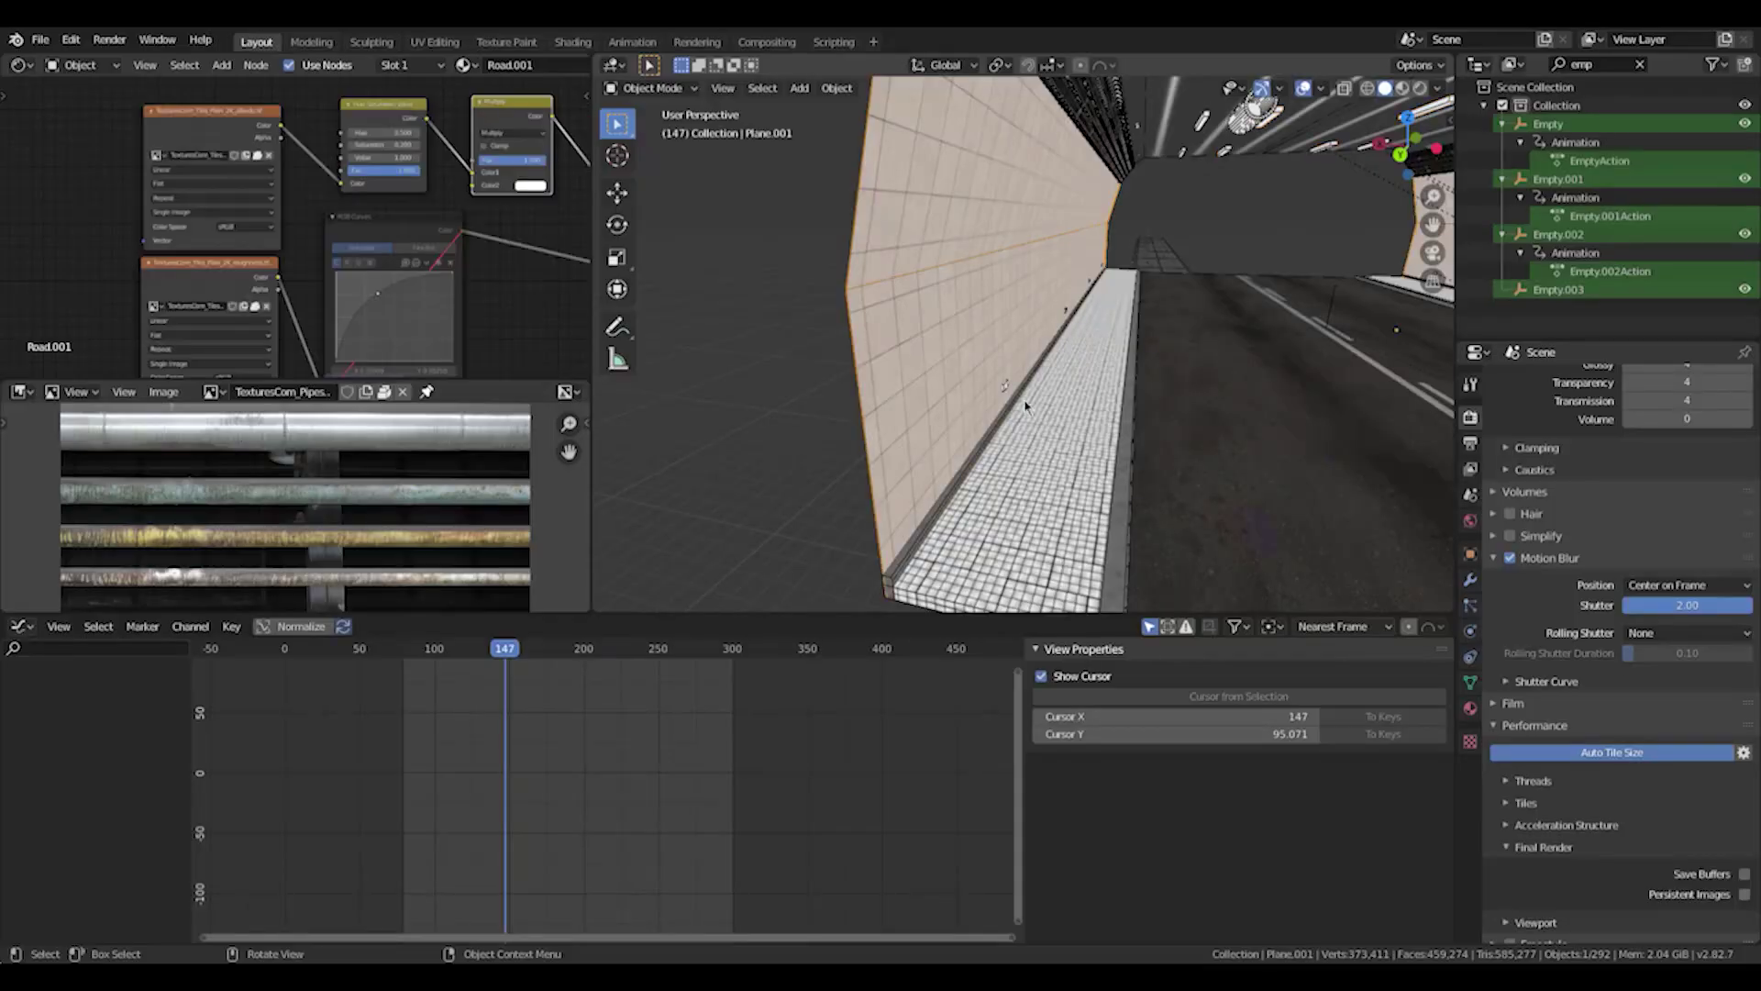
Check the tiled side wall's mesh in Edit Mode and display its TexturesCom_Tiles image in the image editor.
middle_drag(917, 441, 954, 468)
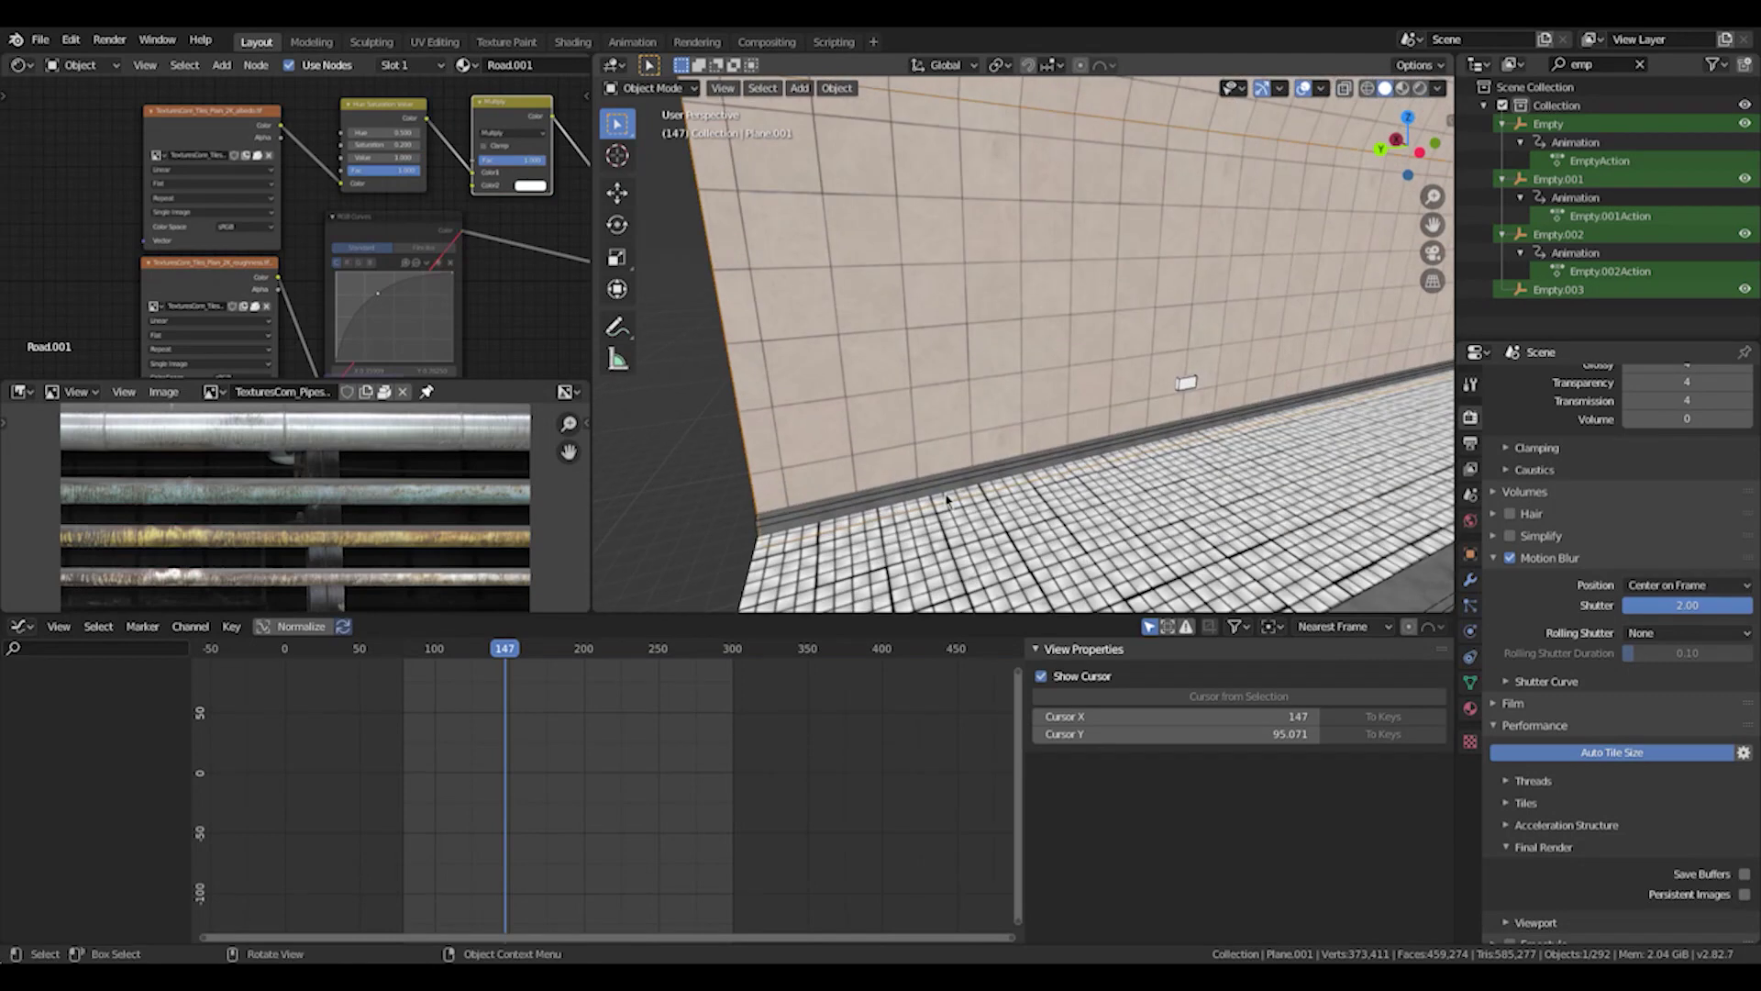
key(Tab)
key(Tab)
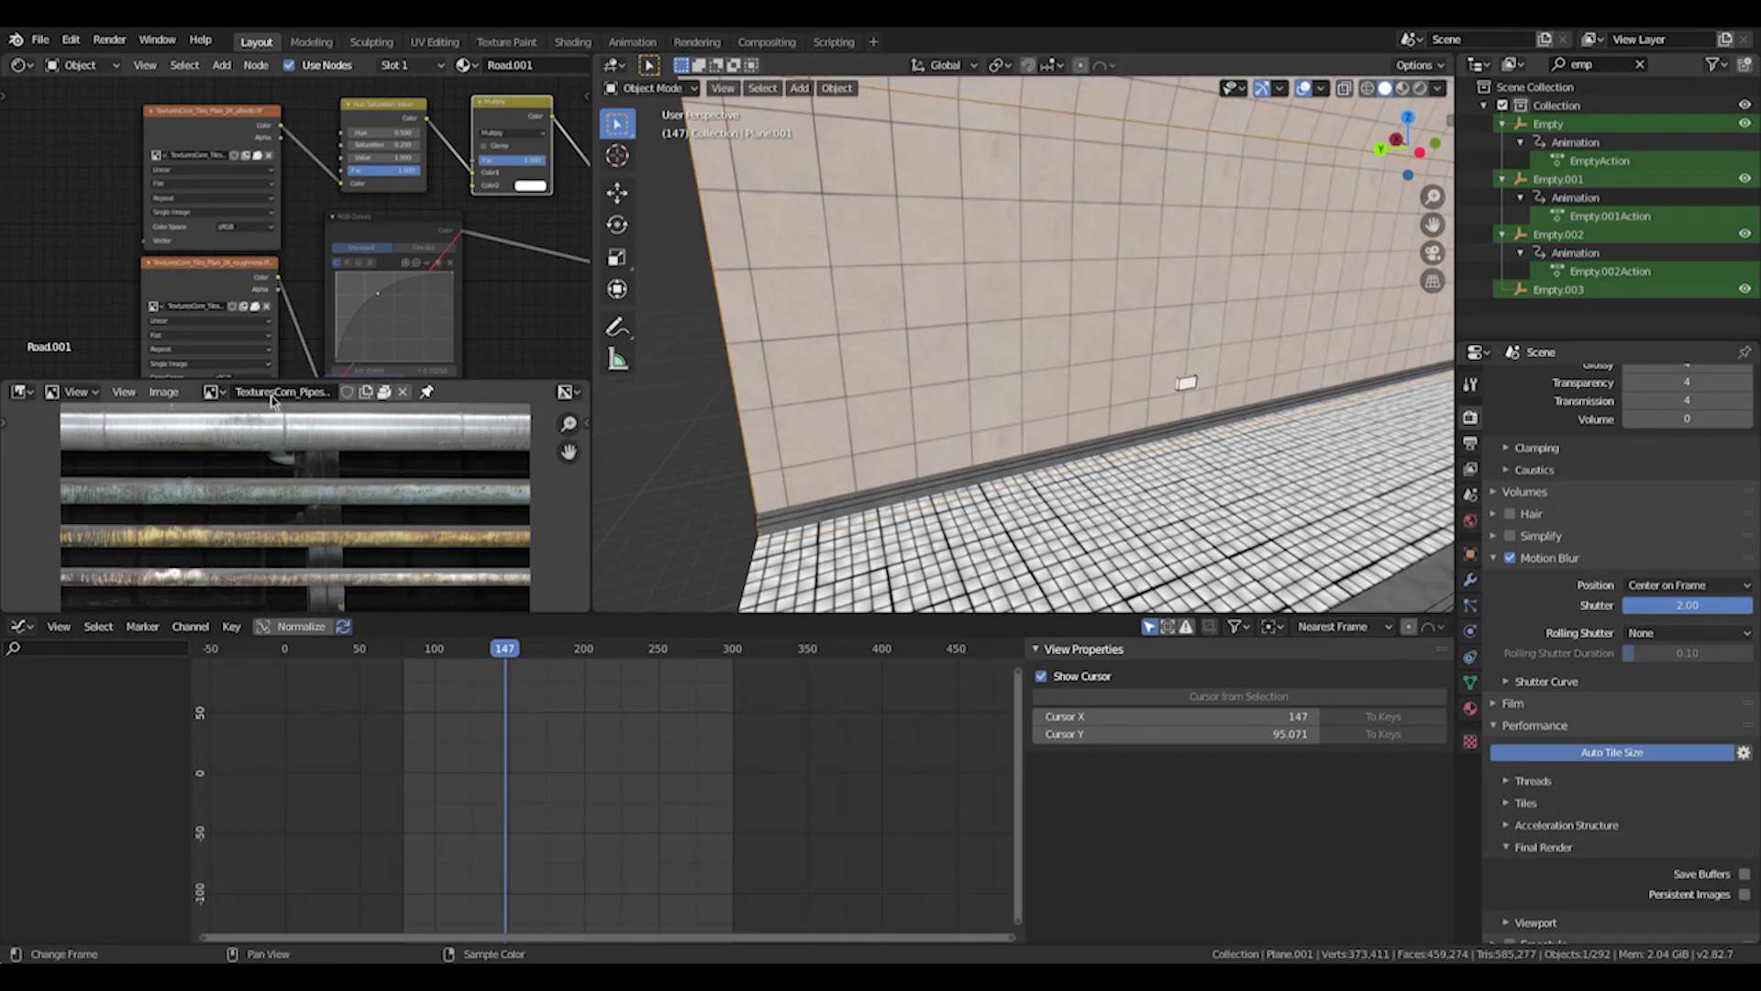
click(214, 391)
click(247, 417)
scroll(275, 514, up, 2)
scroll(294, 538, up, 4)
scroll(299, 532, down, 3)
Select the sidewalk and display its TexturesCom_Pave image in the image editor.
click(1039, 530)
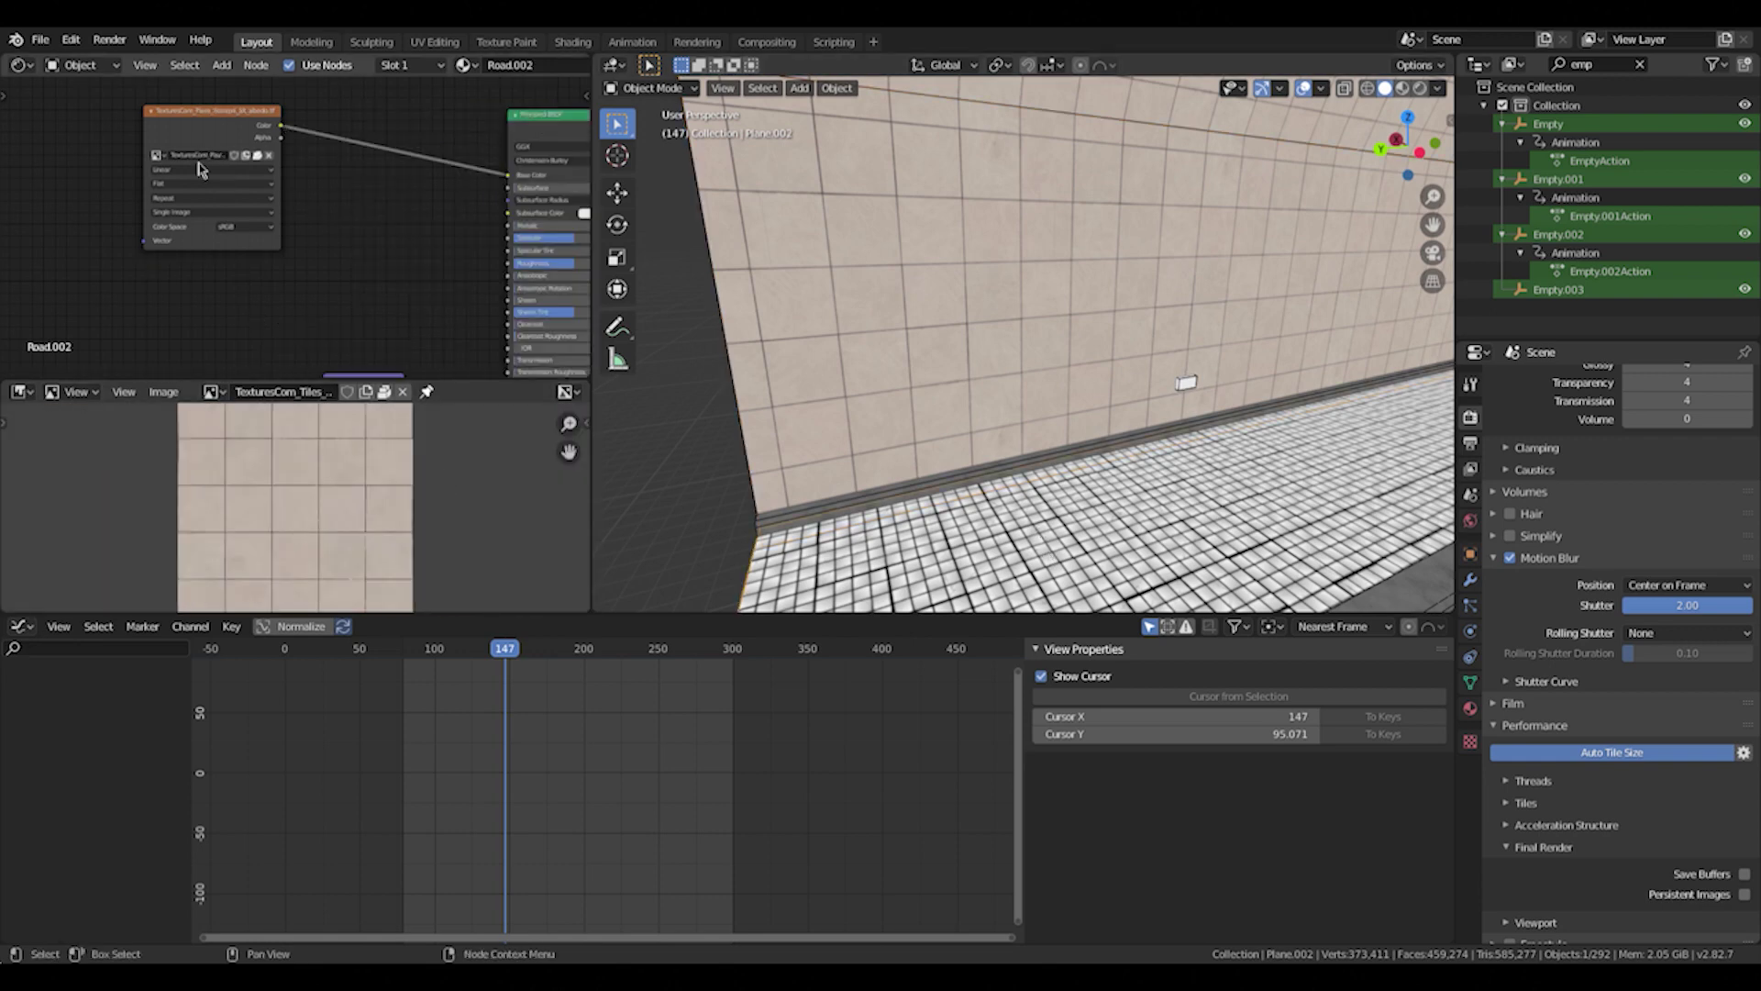
click(216, 393)
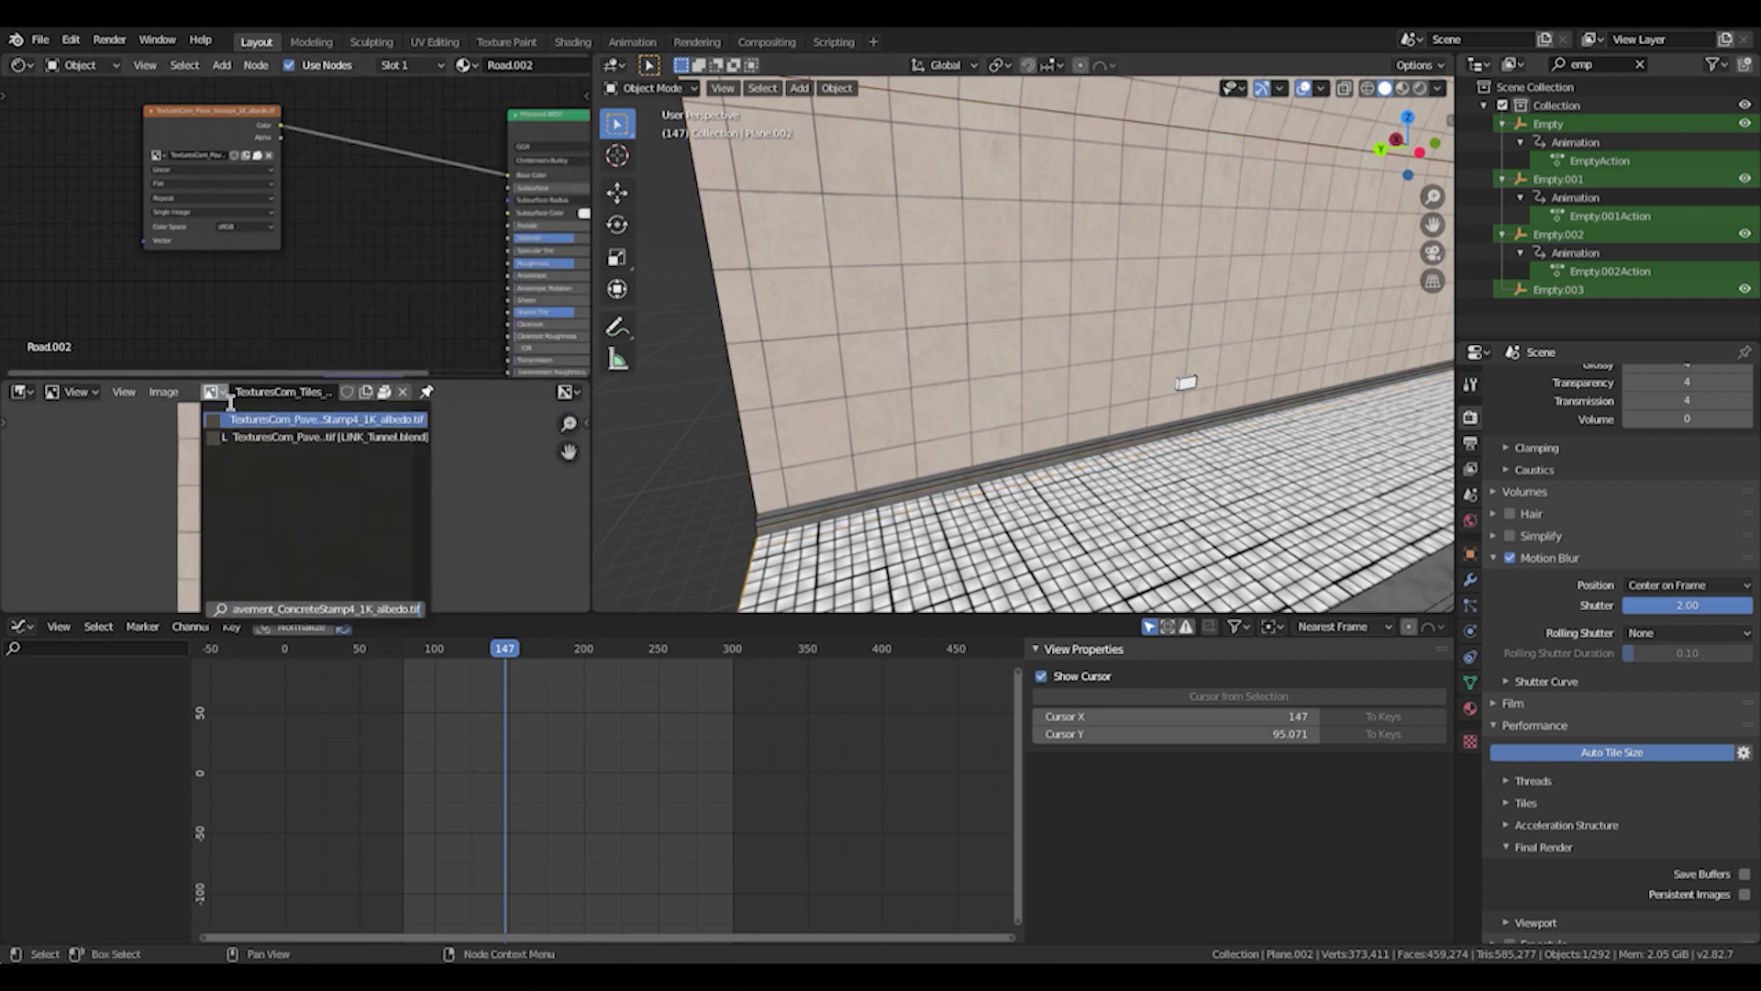
click(267, 437)
middle_drag(1005, 500, 1137, 486)
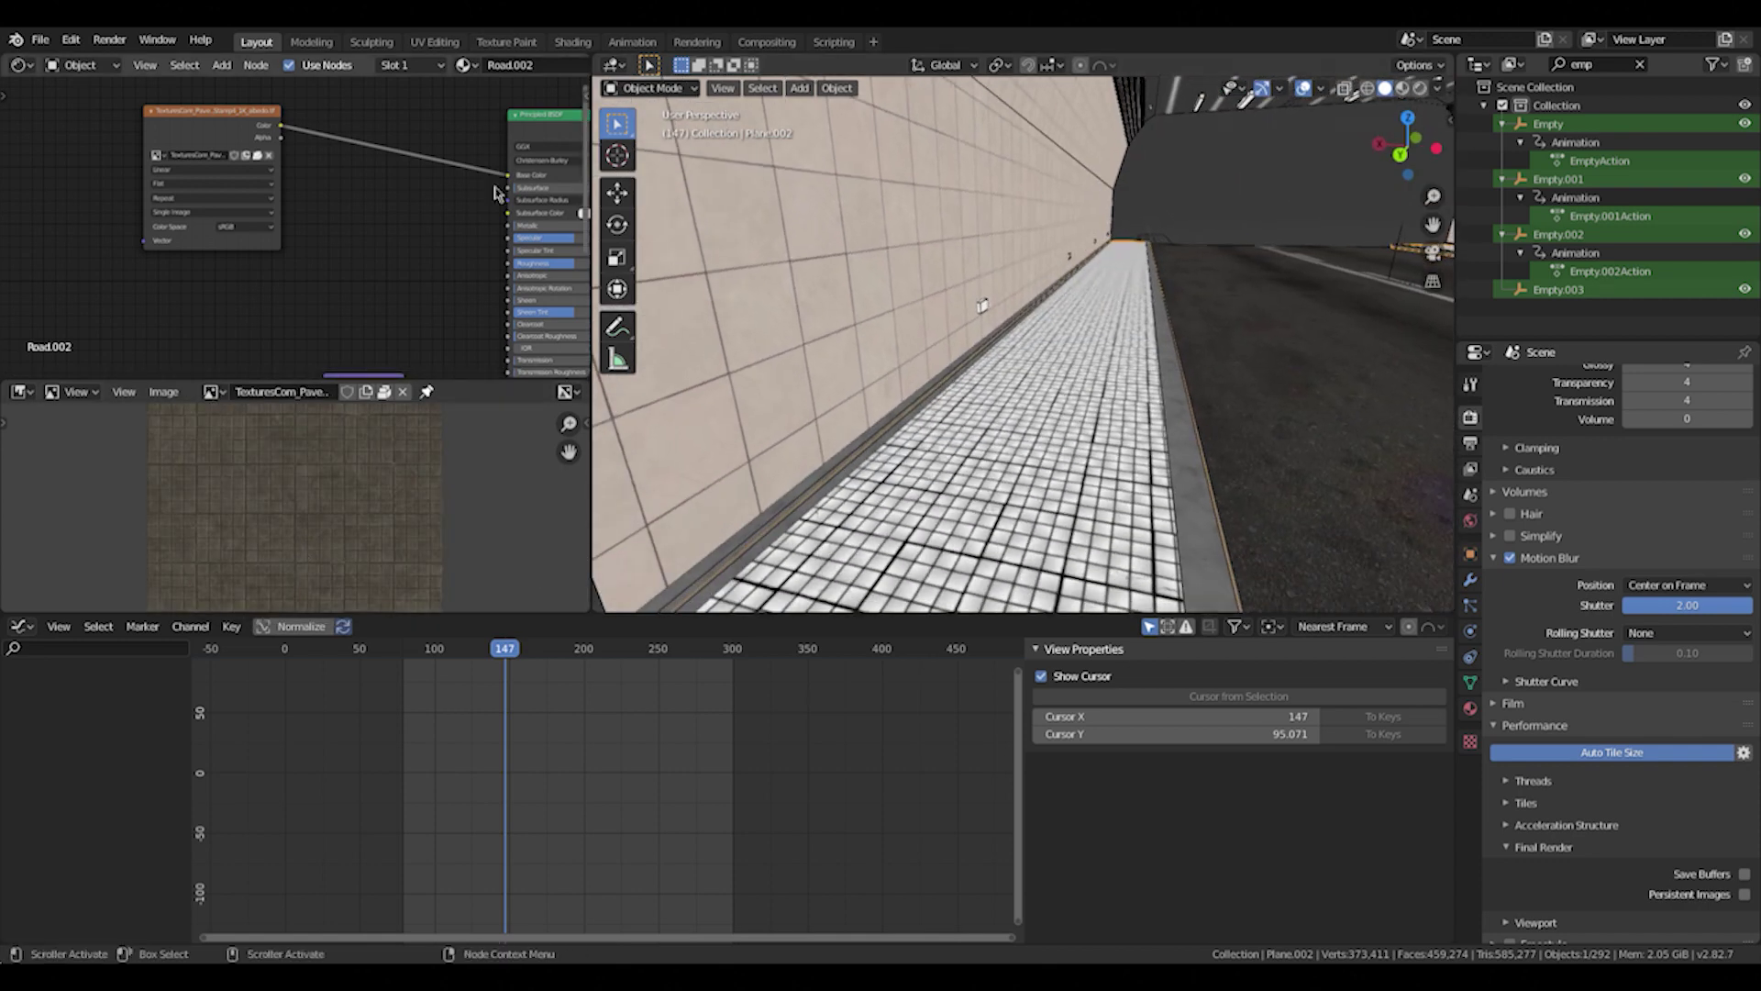
Look over the sidewalk material's bump nodes and preview its albedo texture on the sidewalk surface.
scroll(295, 220, down, 4)
middle_drag(301, 354, 355, 234)
scroll(355, 233, up, 3)
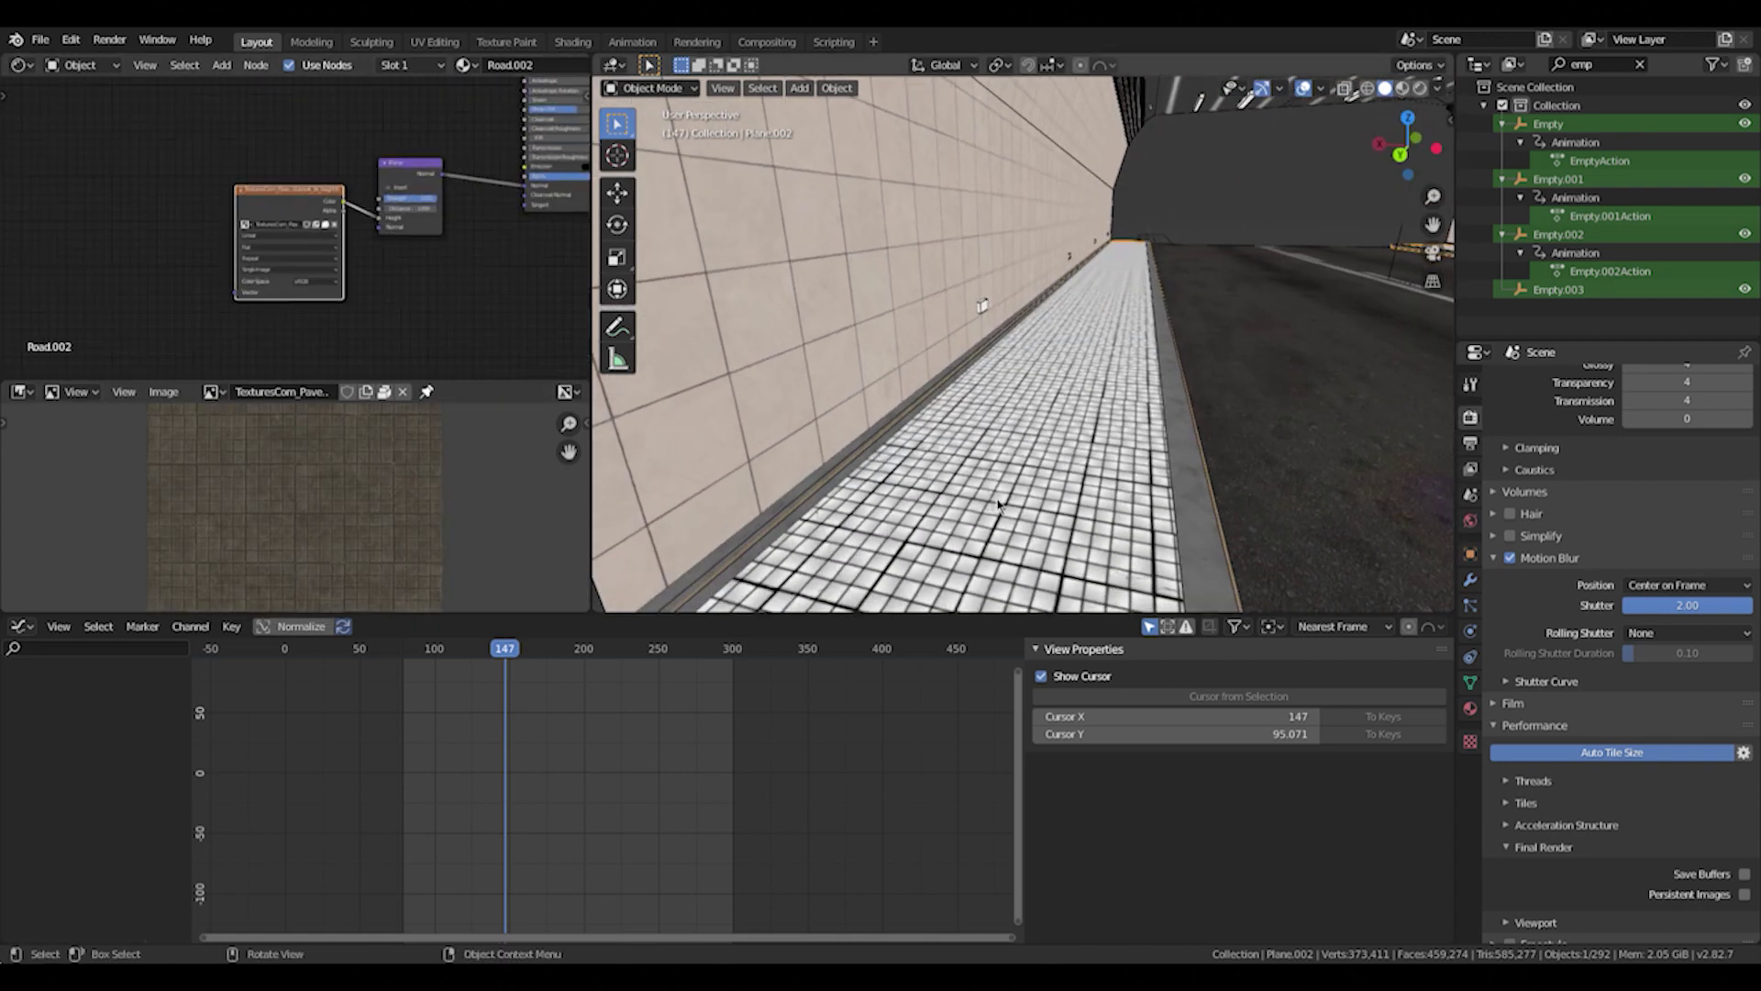
middle_drag(307, 174, 314, 377)
click(285, 160)
middle_drag(1091, 500, 954, 341)
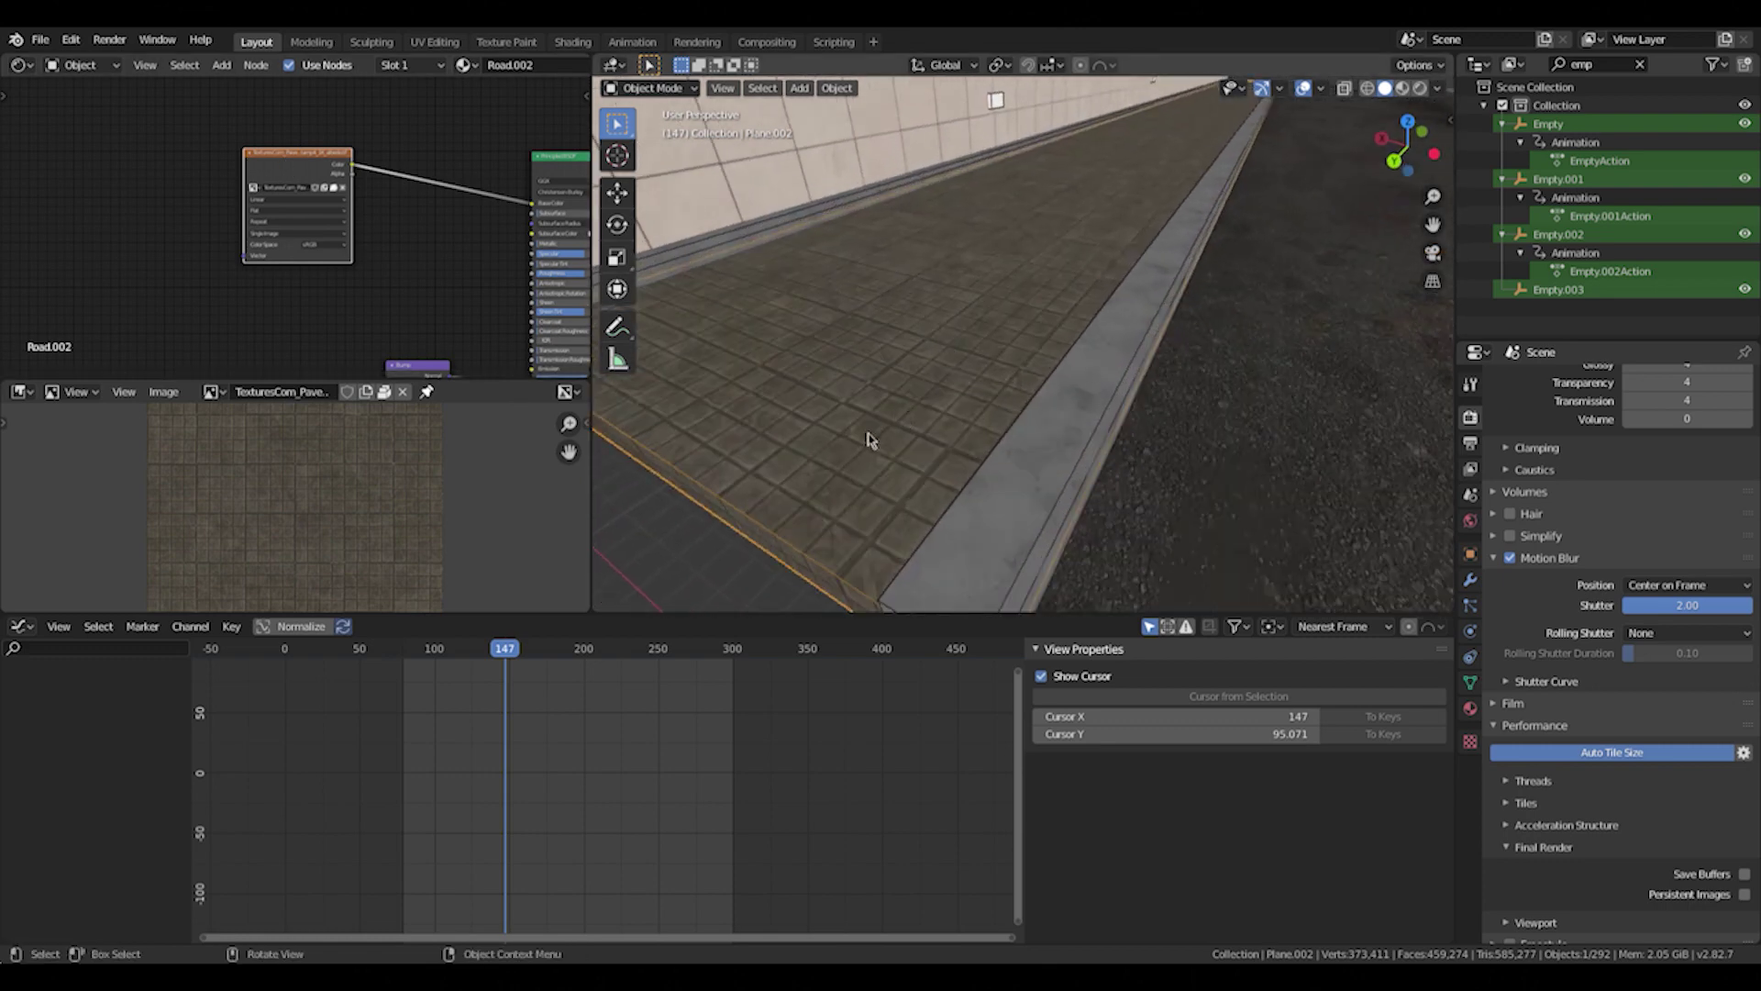
Preview the image texture feeding the sidewalk's Bump node on the surface and examine the whole Road.002 node setup.
scroll(289, 338, down, 4)
middle_drag(296, 353, 289, 237)
click(289, 267)
middle_drag(403, 175, 233, 237)
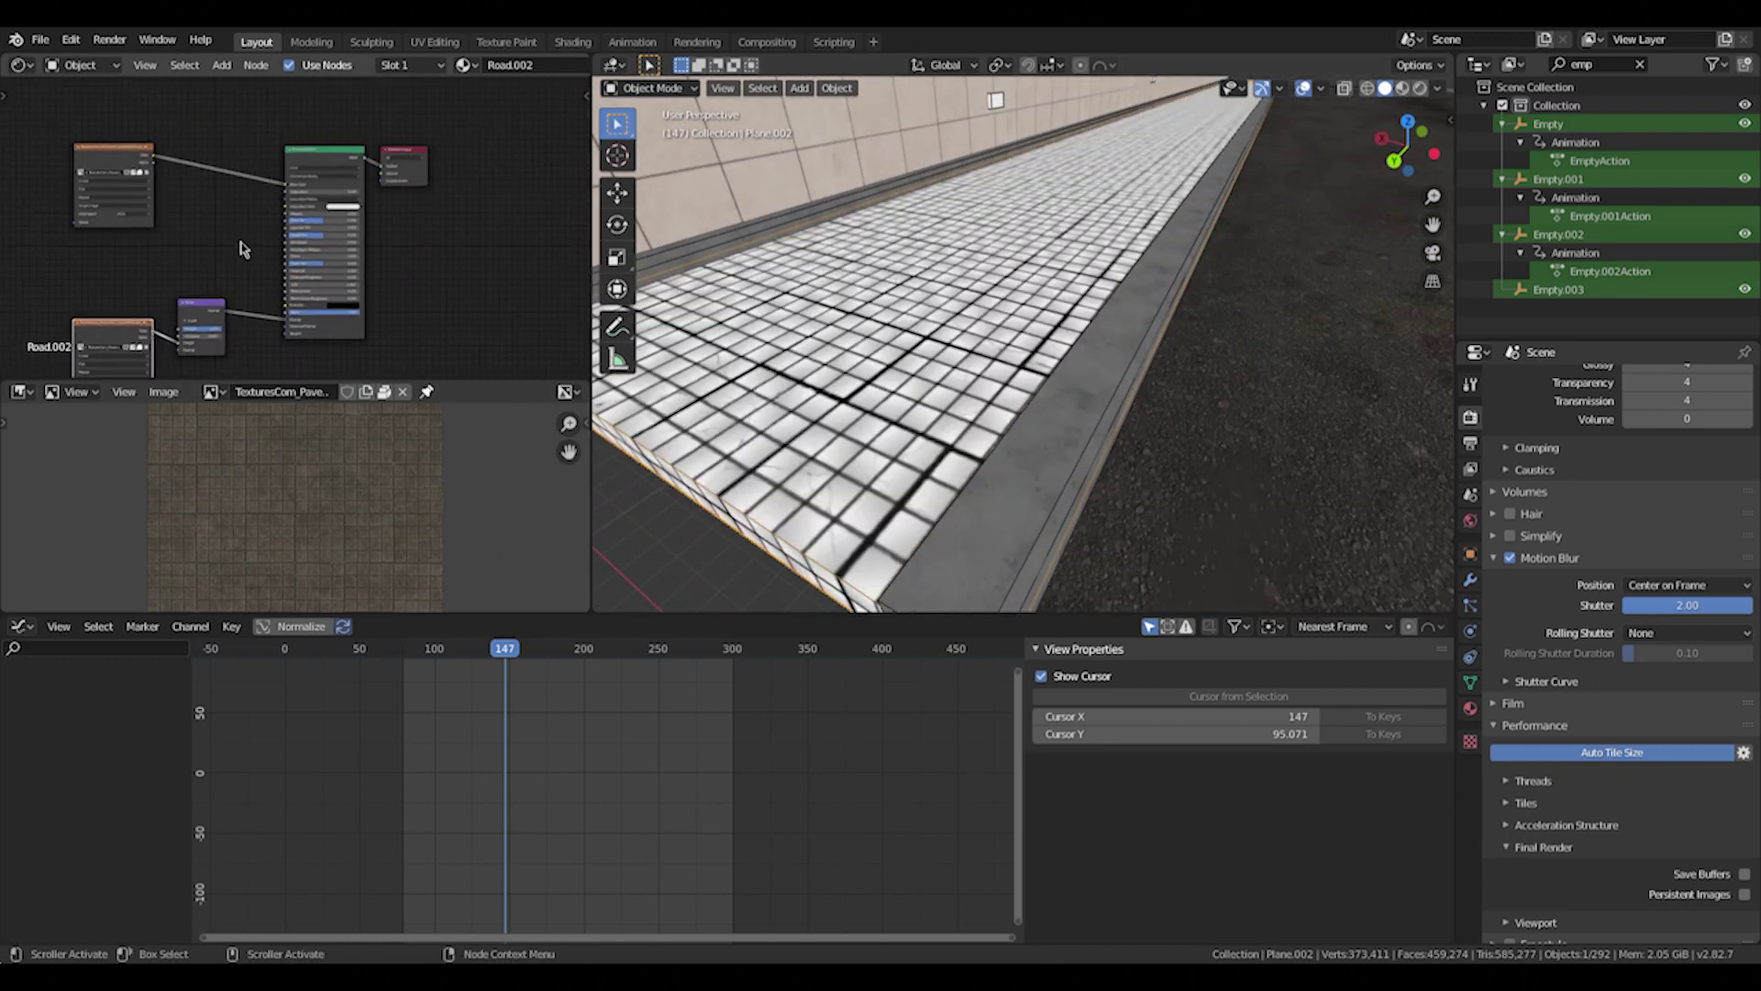
scroll(284, 257, up, 5)
scroll(282, 263, up, 2)
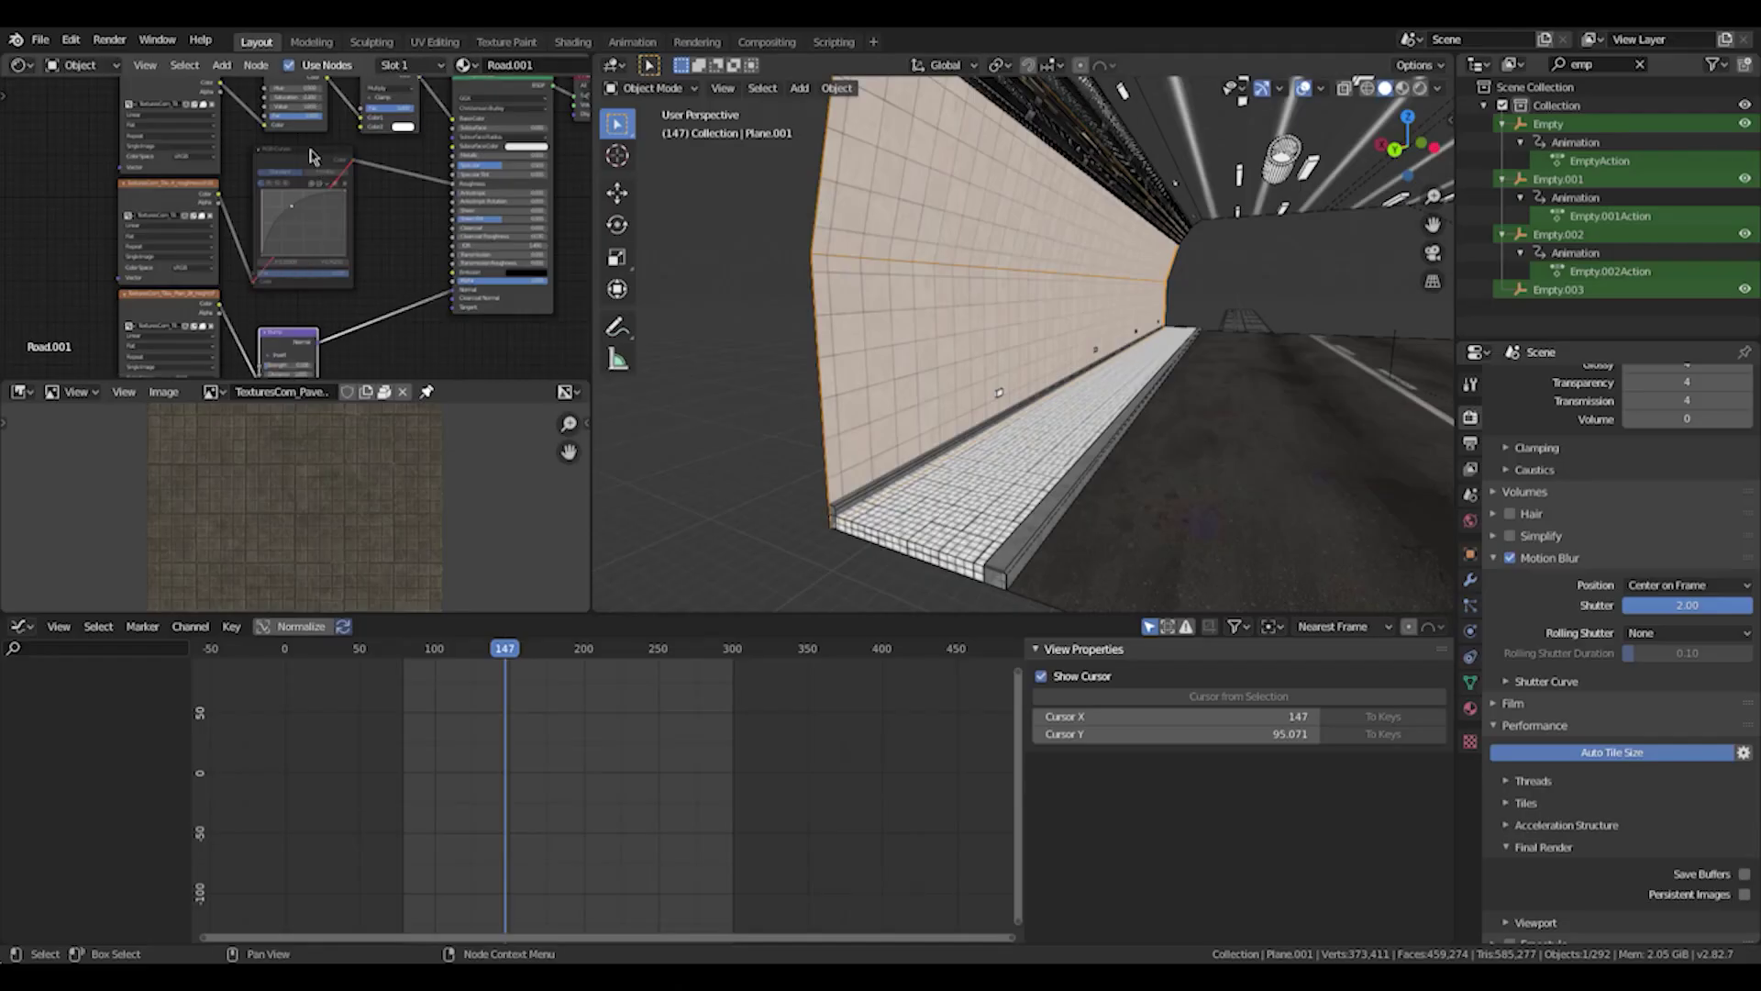
Examine the wall material's RGB Curves node and preview its roughness texture on the wall up close.
drag(310, 150, 329, 155)
scroll(312, 183, up, 2)
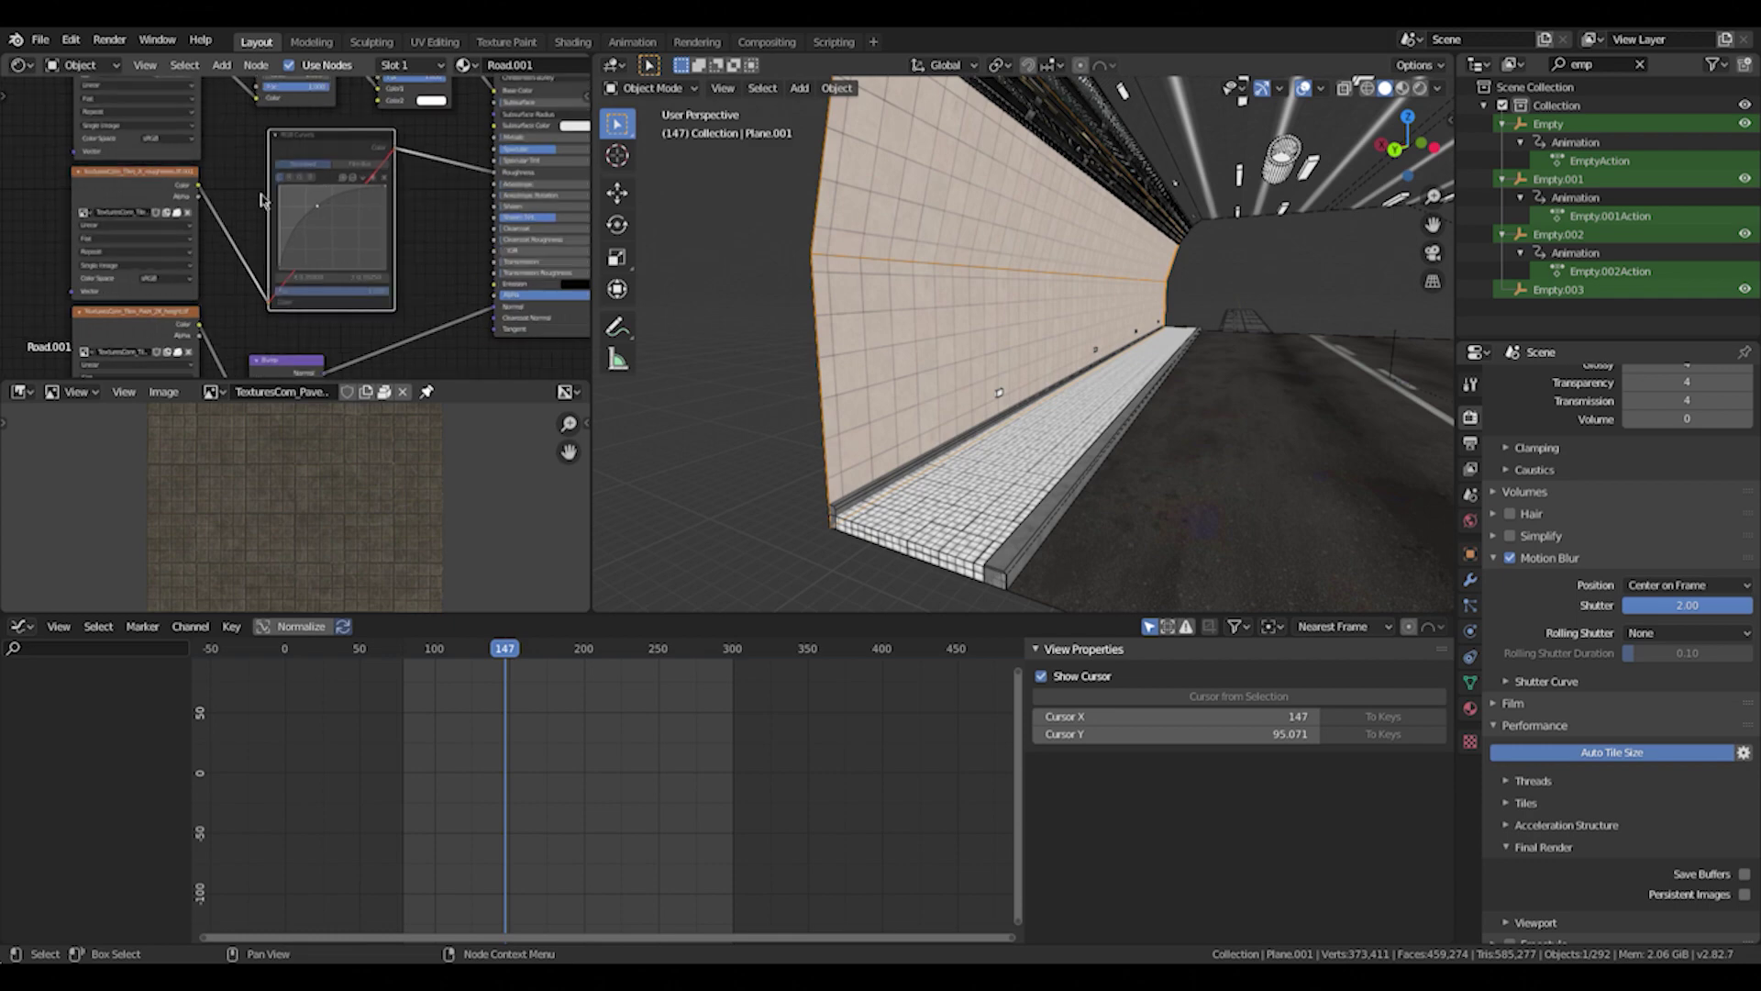
middle_drag(217, 175, 240, 178)
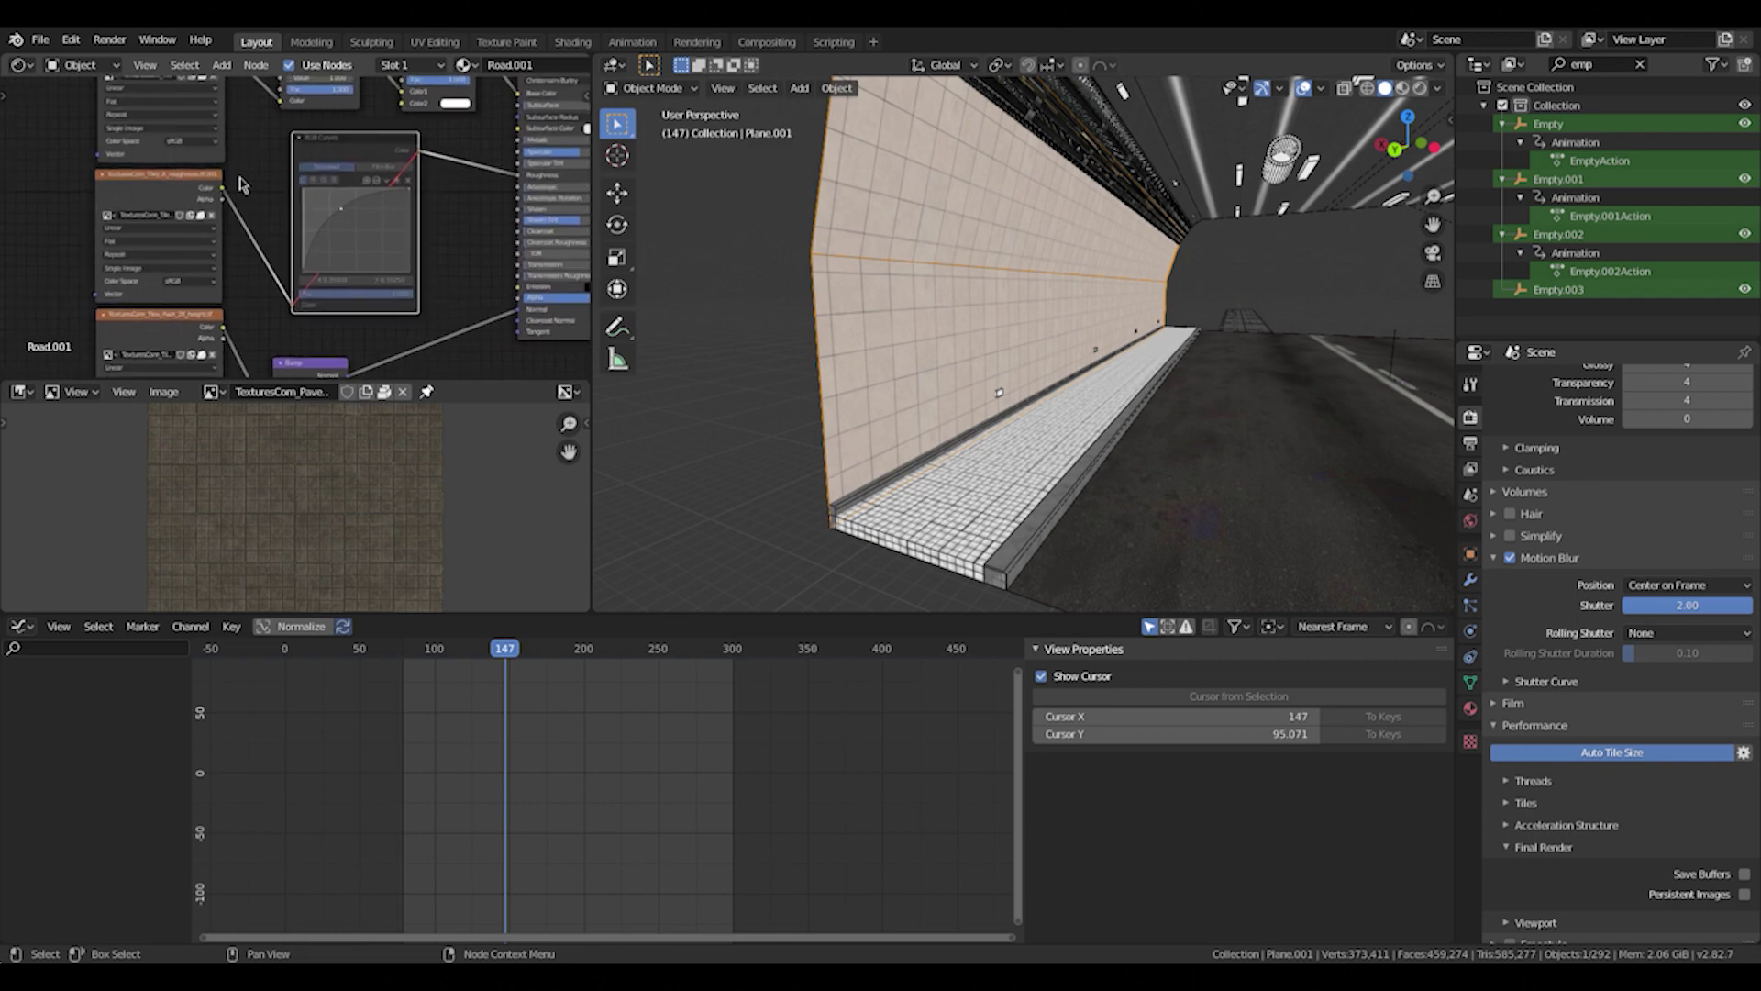
click(138, 200)
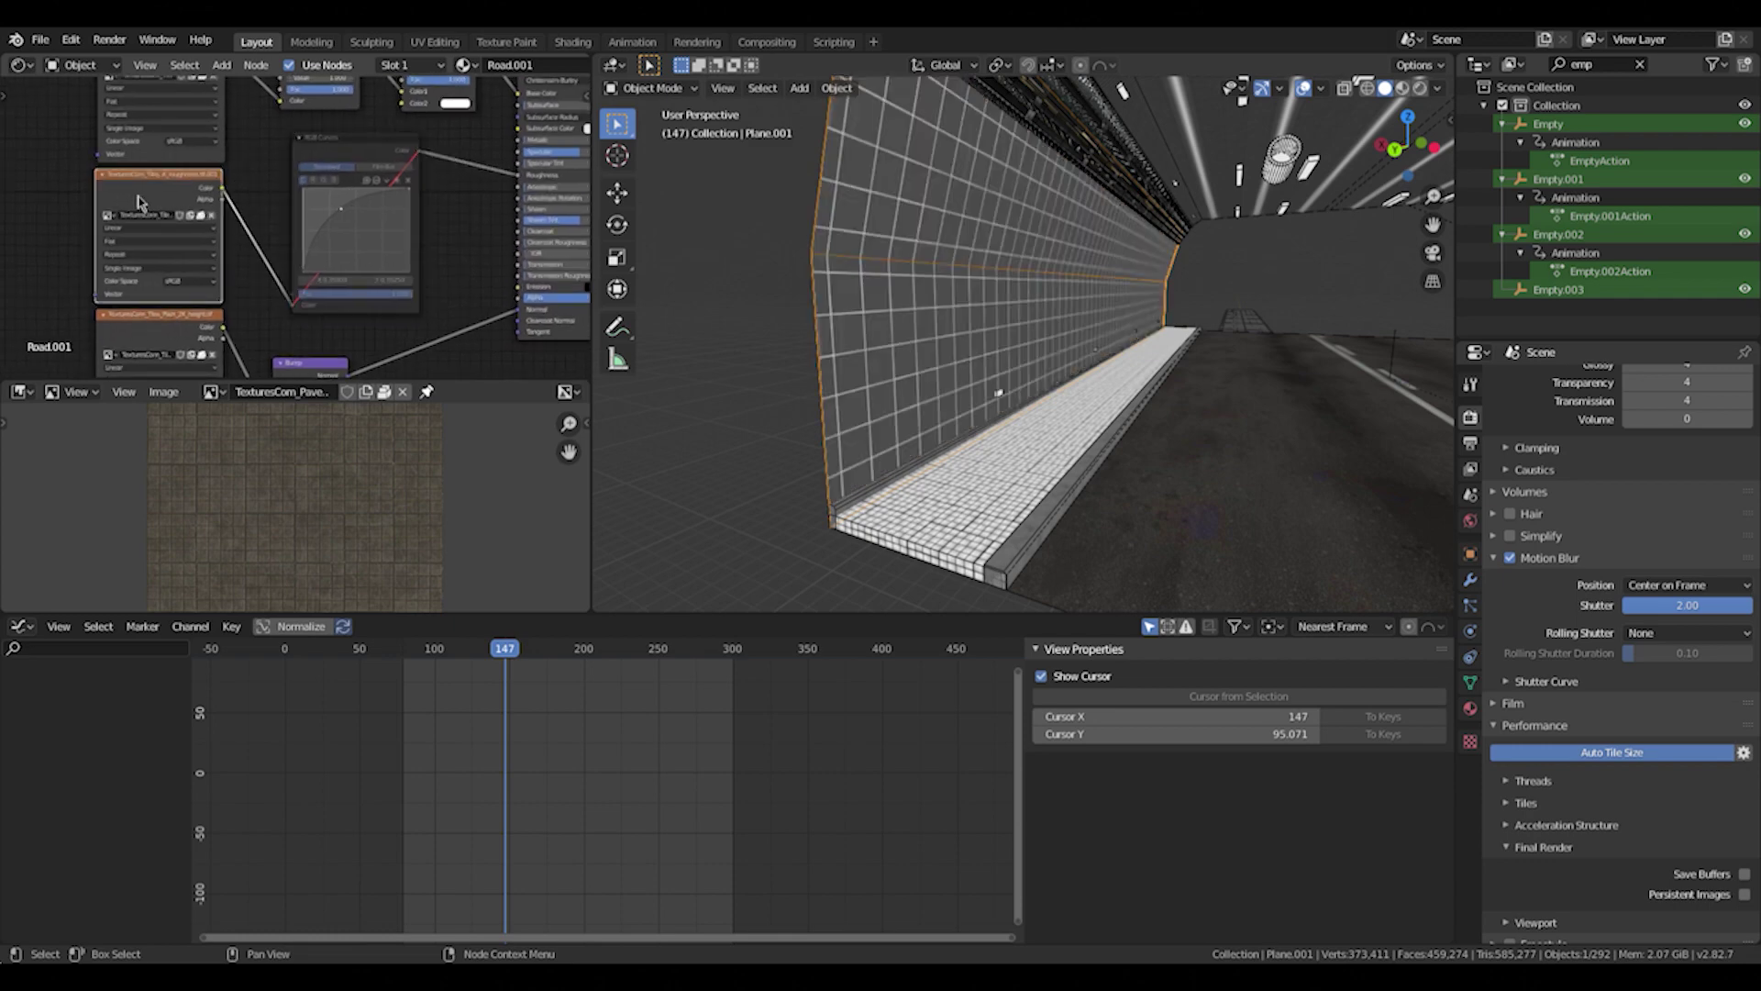
middle_drag(971, 286, 925, 337)
scroll(956, 374, up, 3)
middle_drag(986, 424, 998, 386)
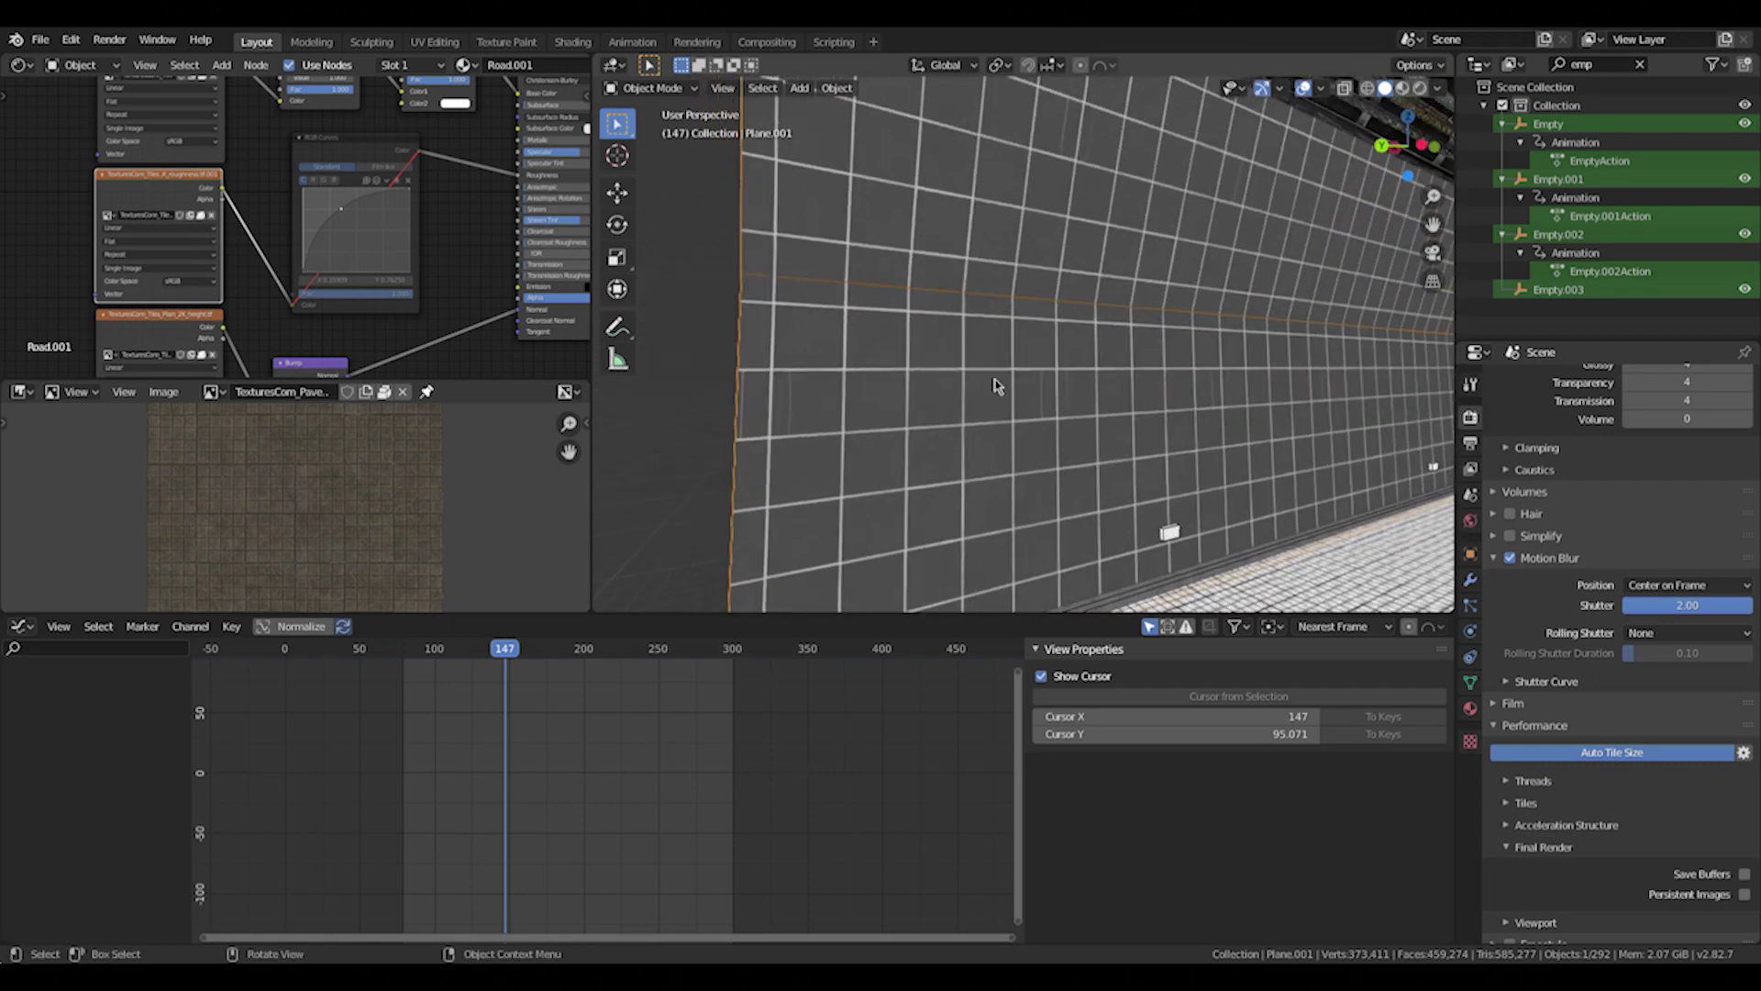
Preview the wall's albedo texture and then the height texture feeding its Bump node on the wall.
click(176, 161)
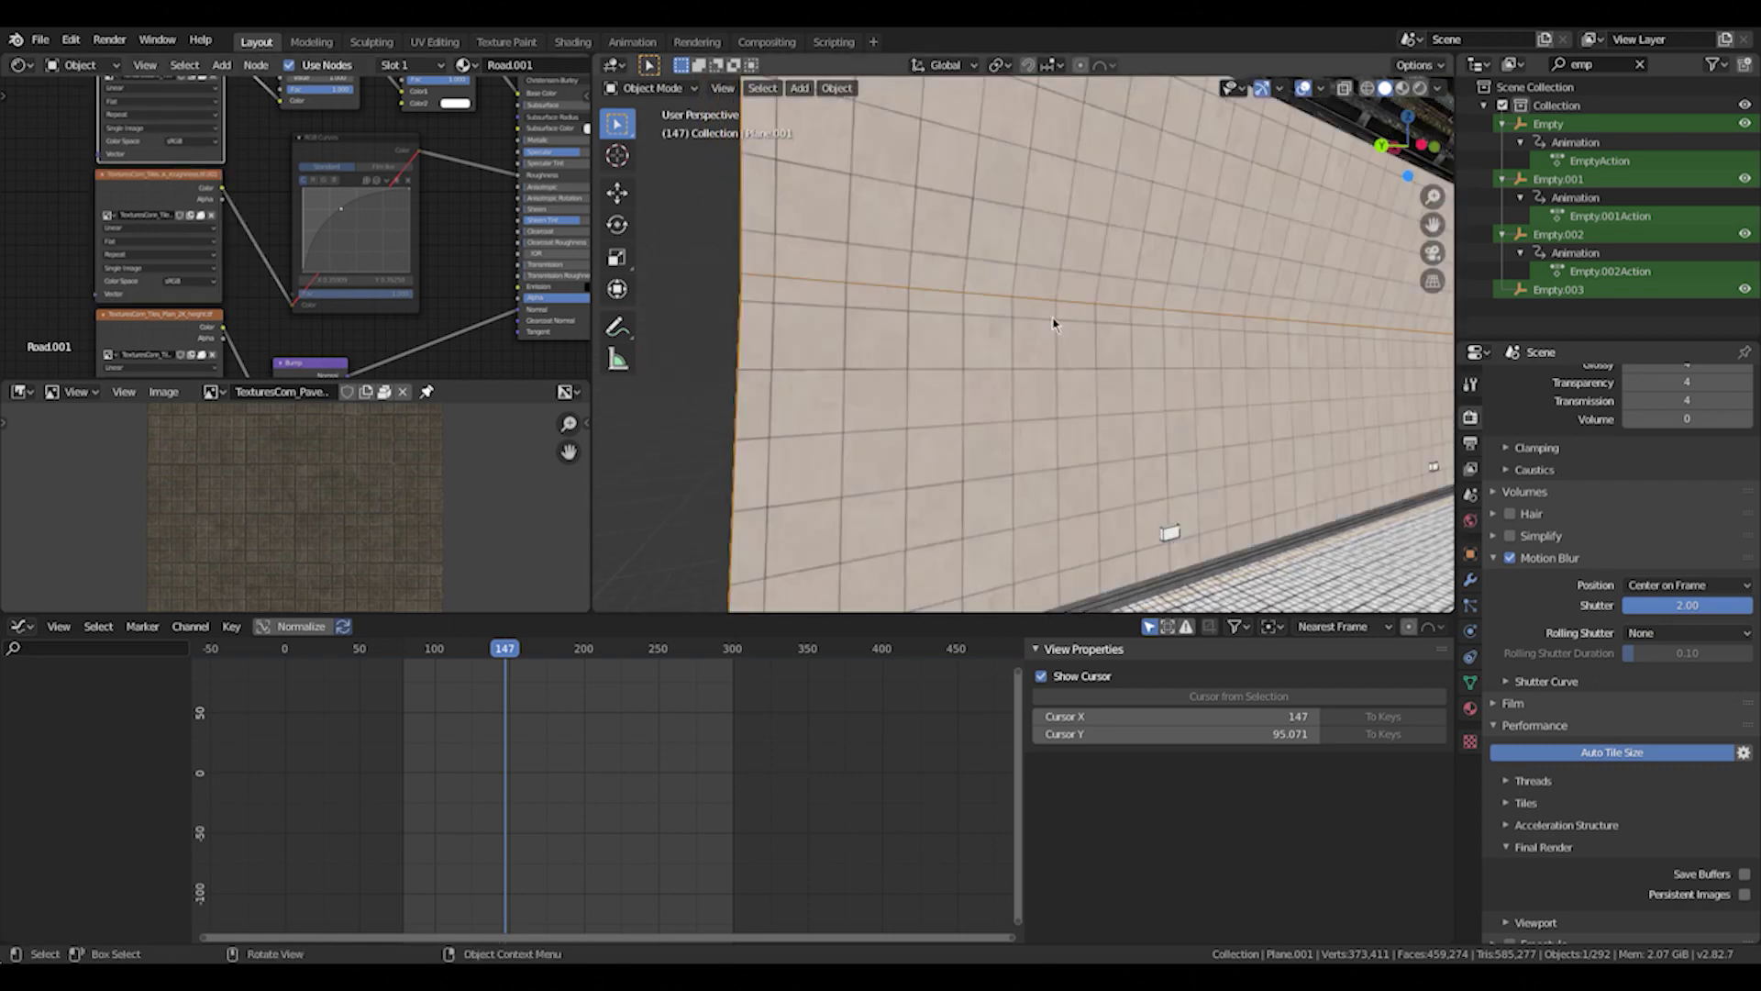
middle_drag(128, 267, 184, 102)
click(185, 173)
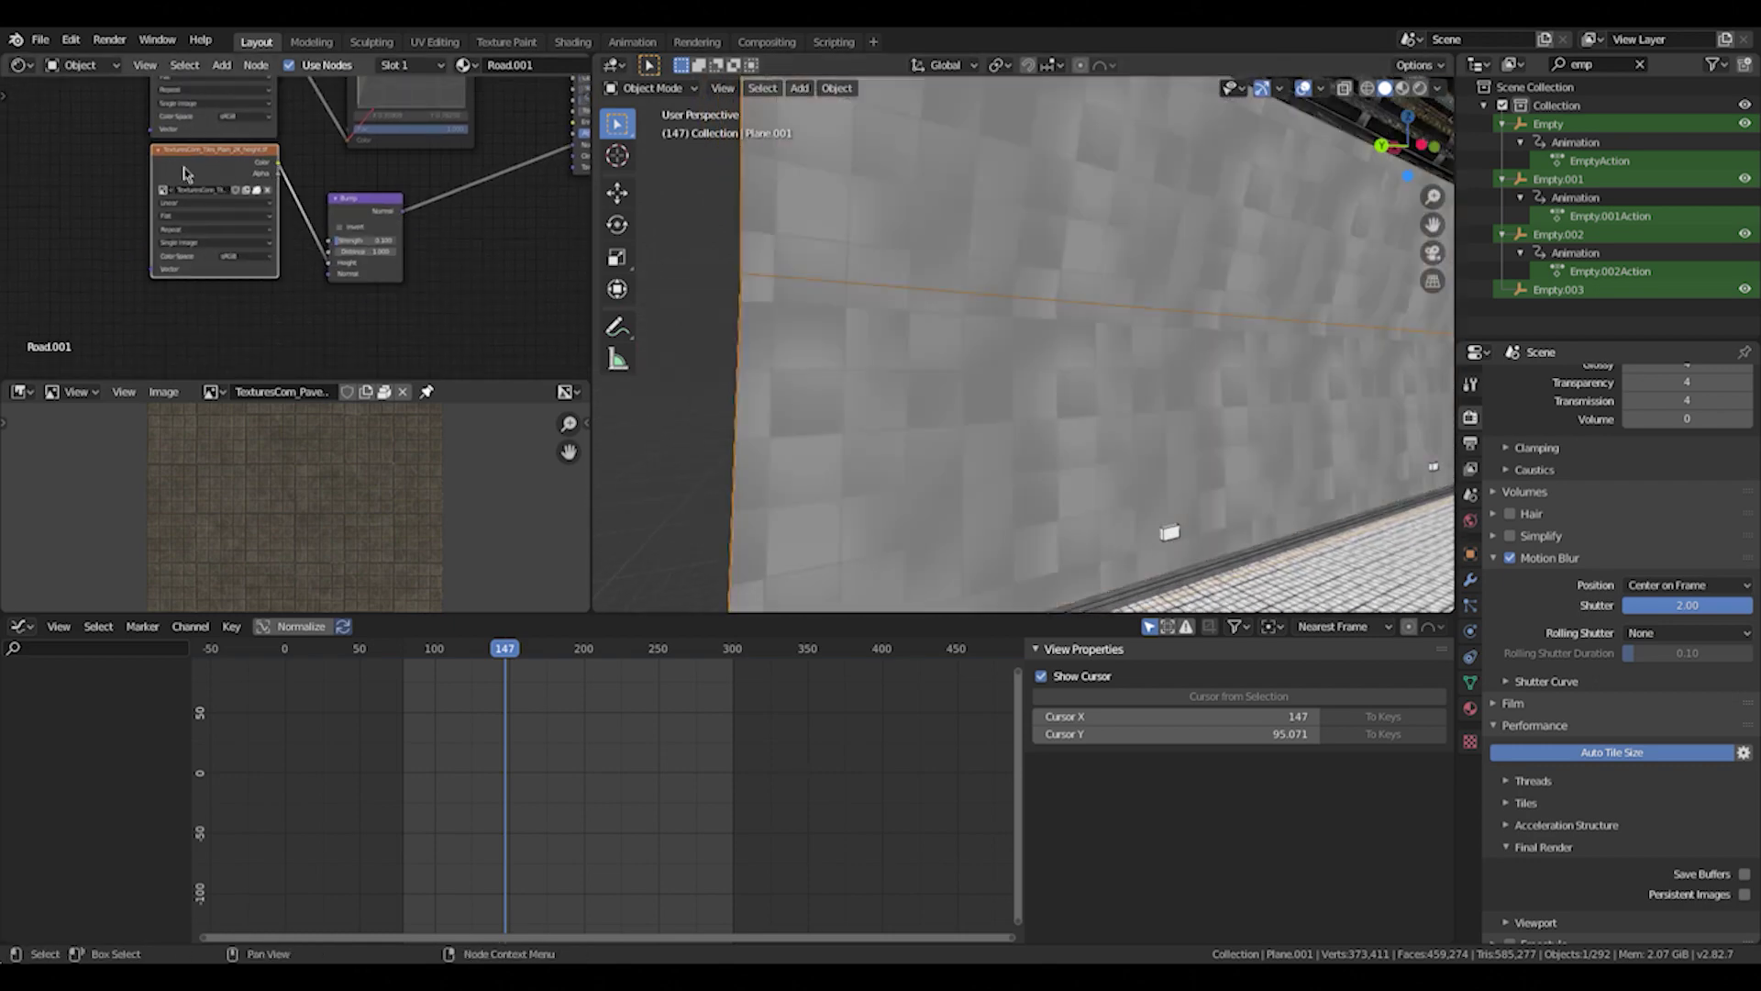
scroll(1017, 349, down, 6)
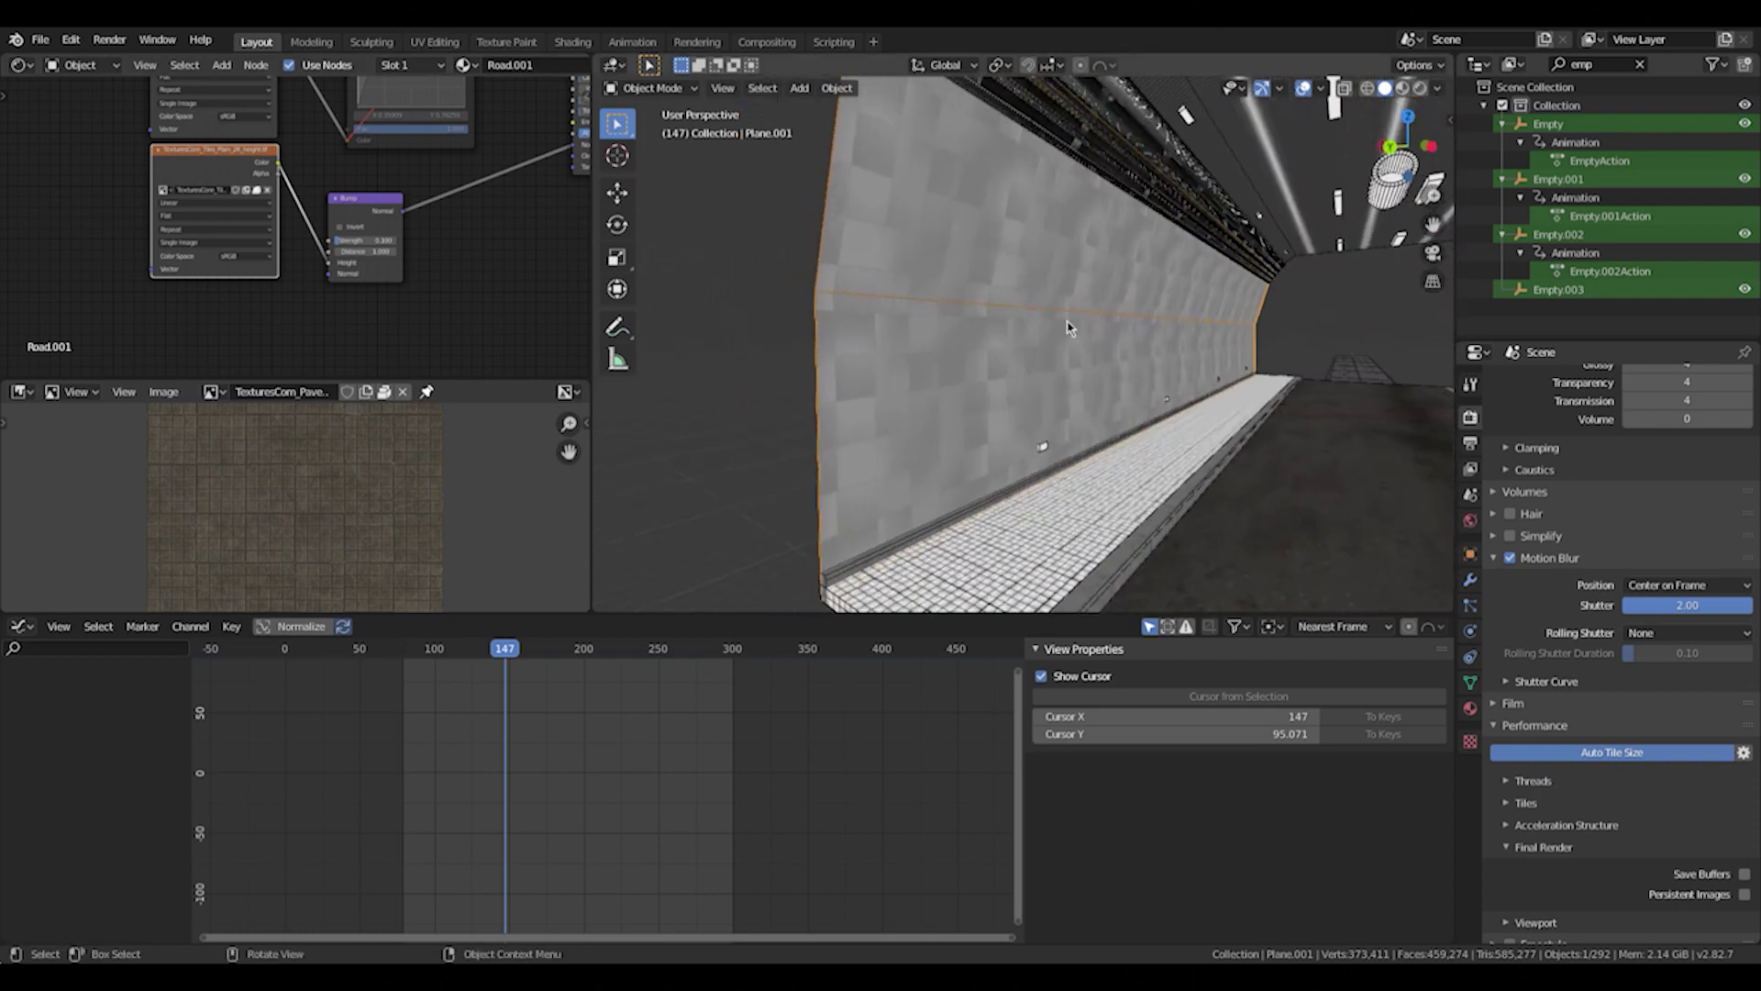
Select the pipe-textured strip above the side wall and inspect its mesh in Edit Mode.
shift+middle_drag(1081, 314, 1026, 496)
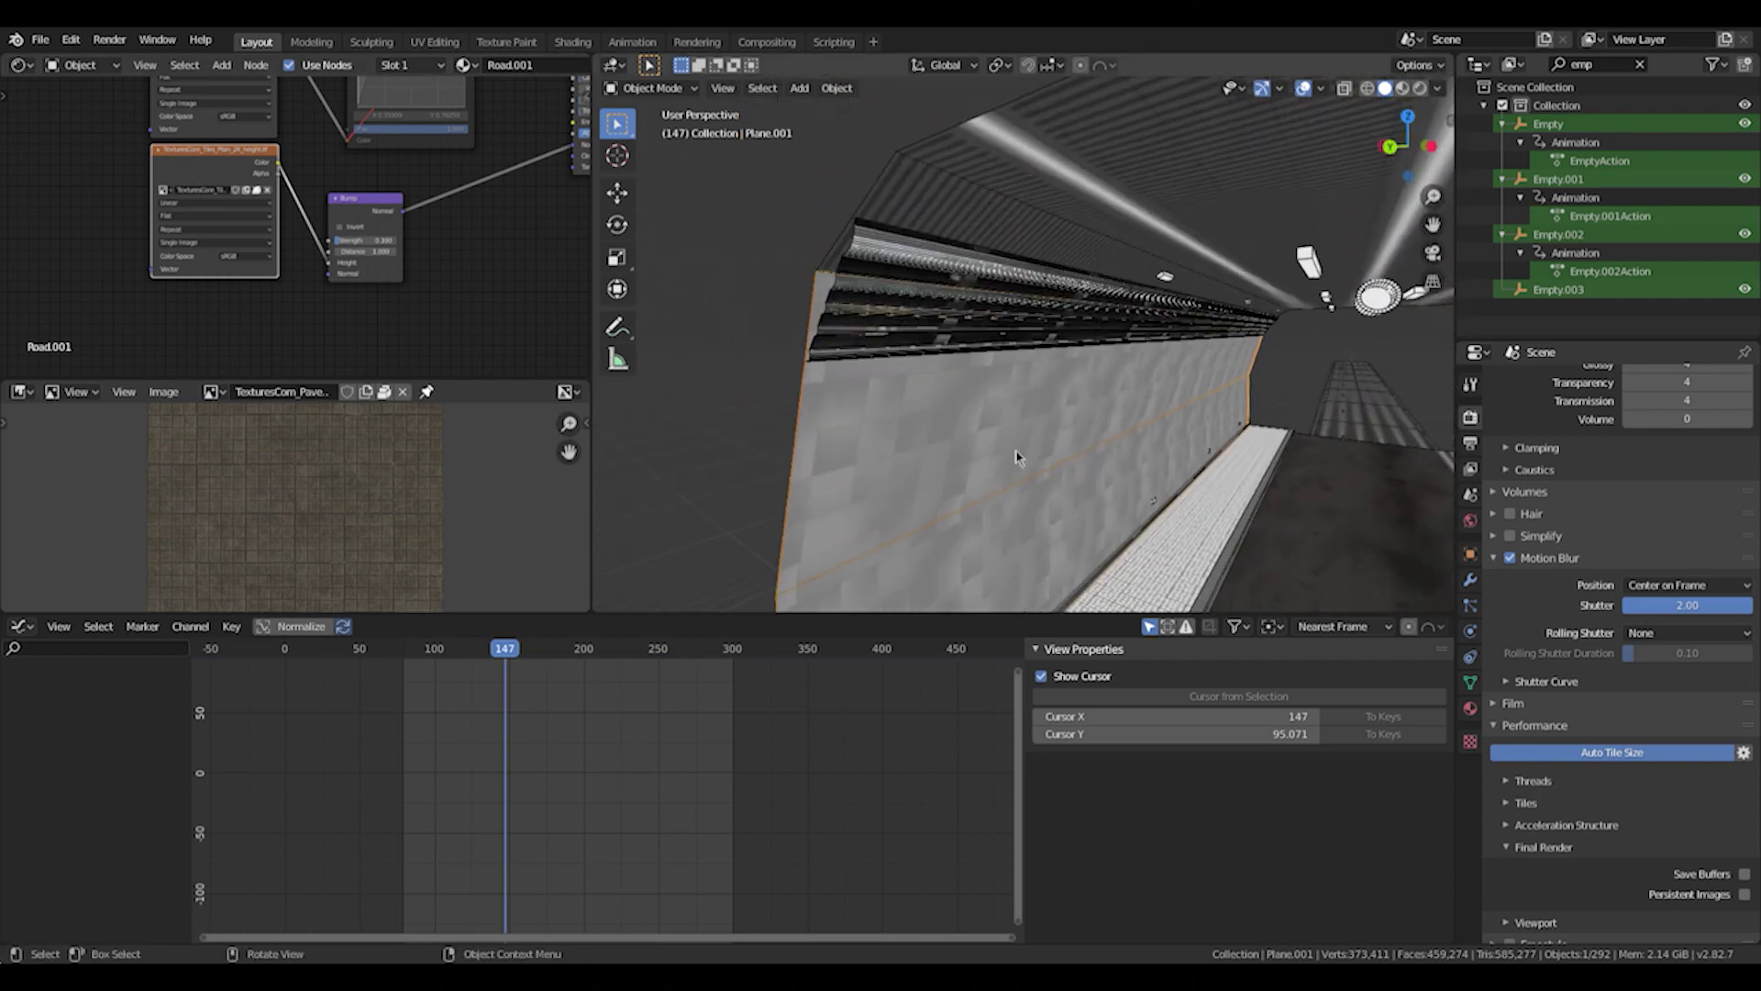
click(897, 293)
middle_drag(896, 294, 763, 368)
key(Tab)
key(Tab)
key(Tab)
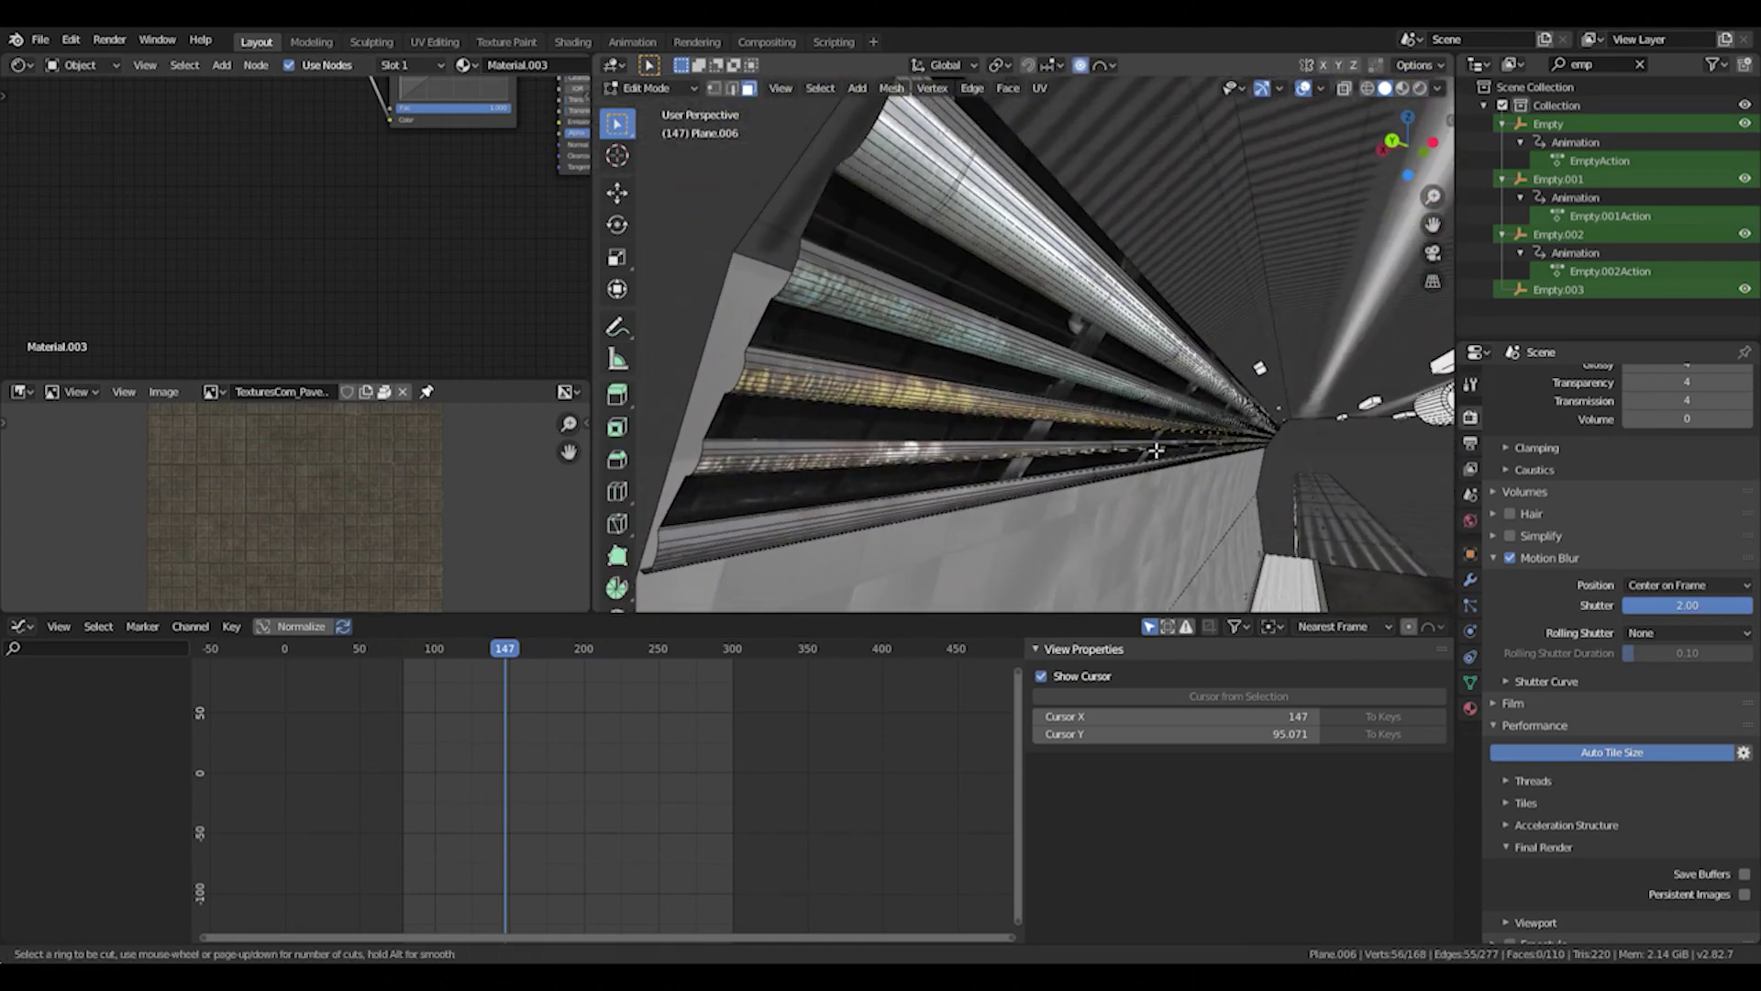
View the pipe strips from across the tunnel and return to a close view of the strip's end.
scroll(907, 459, down, 6)
middle_drag(908, 468, 1104, 415)
key(Tab)
key(Tab)
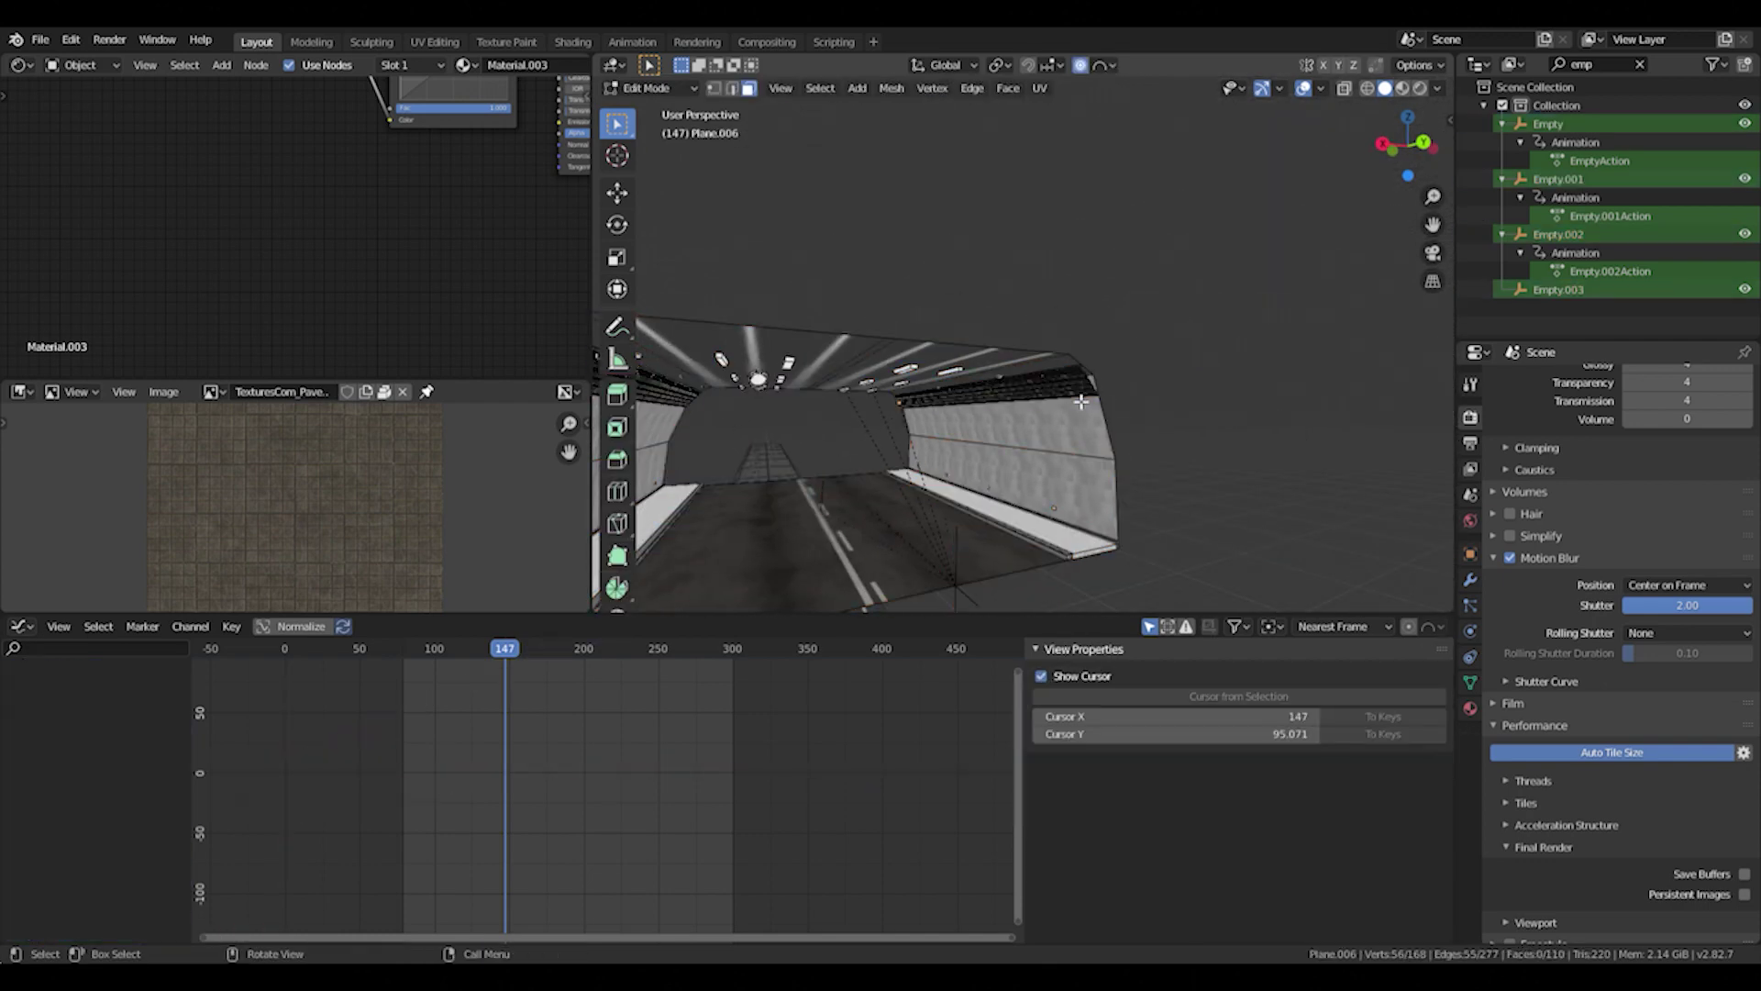
drag(885, 389, 939, 432)
middle_drag(940, 432, 916, 322)
scroll(1026, 429, down, 4)
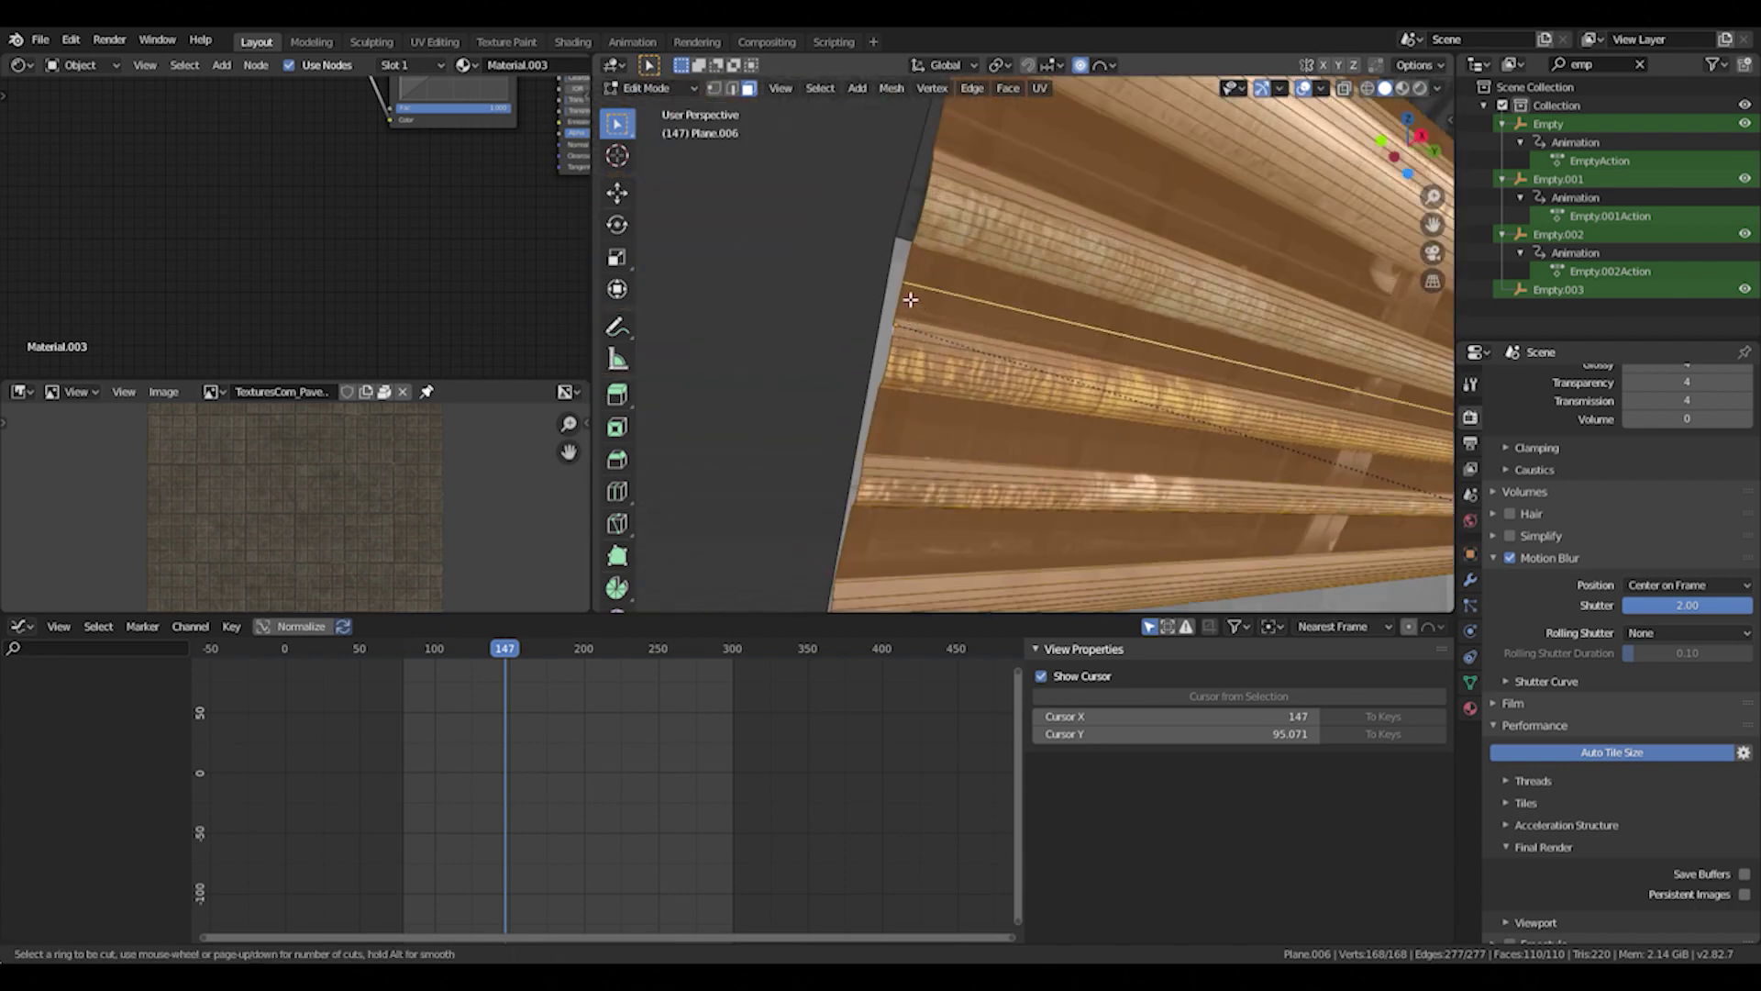
key(ctrl+r)
click(905, 277)
right_click(905, 278)
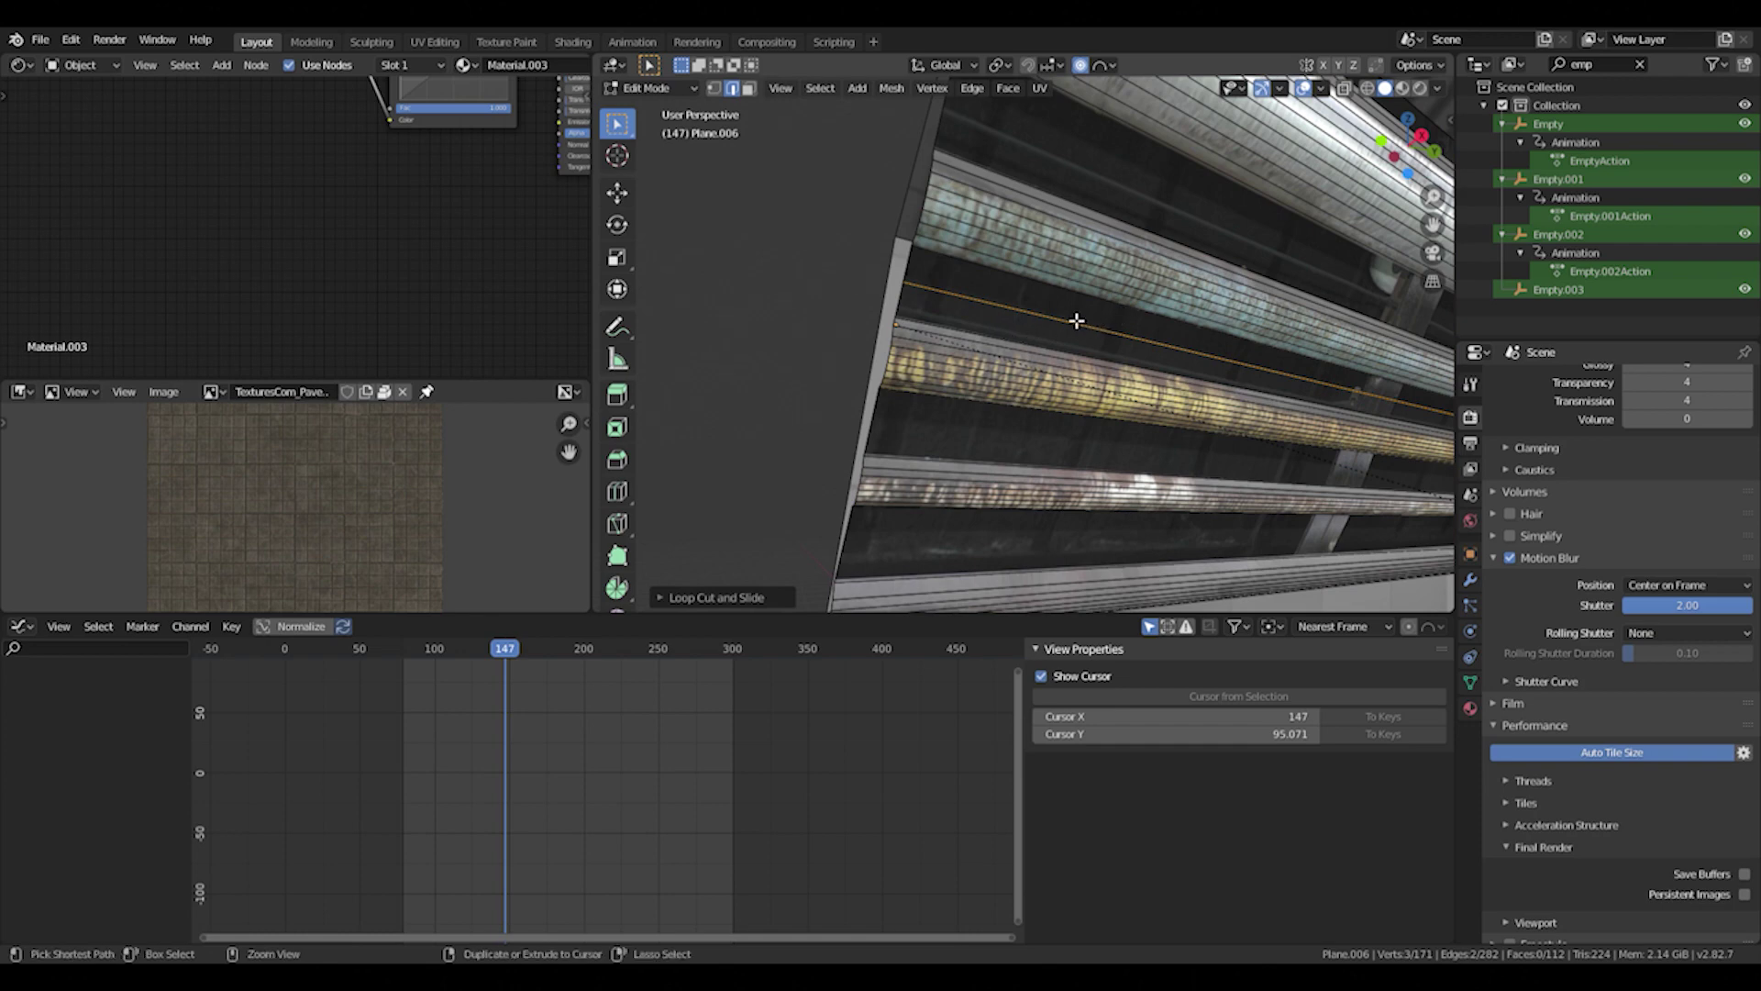
key(ctrl+z)
Divide the flat dark band between the turquoise and yellow pipes with 11 loop cuts and select an edge in its middle.
key(ctrl+r)
scroll(917, 295, up, 10)
click(917, 295)
right_click(917, 296)
middle_drag(917, 295, 915, 324)
click(920, 308)
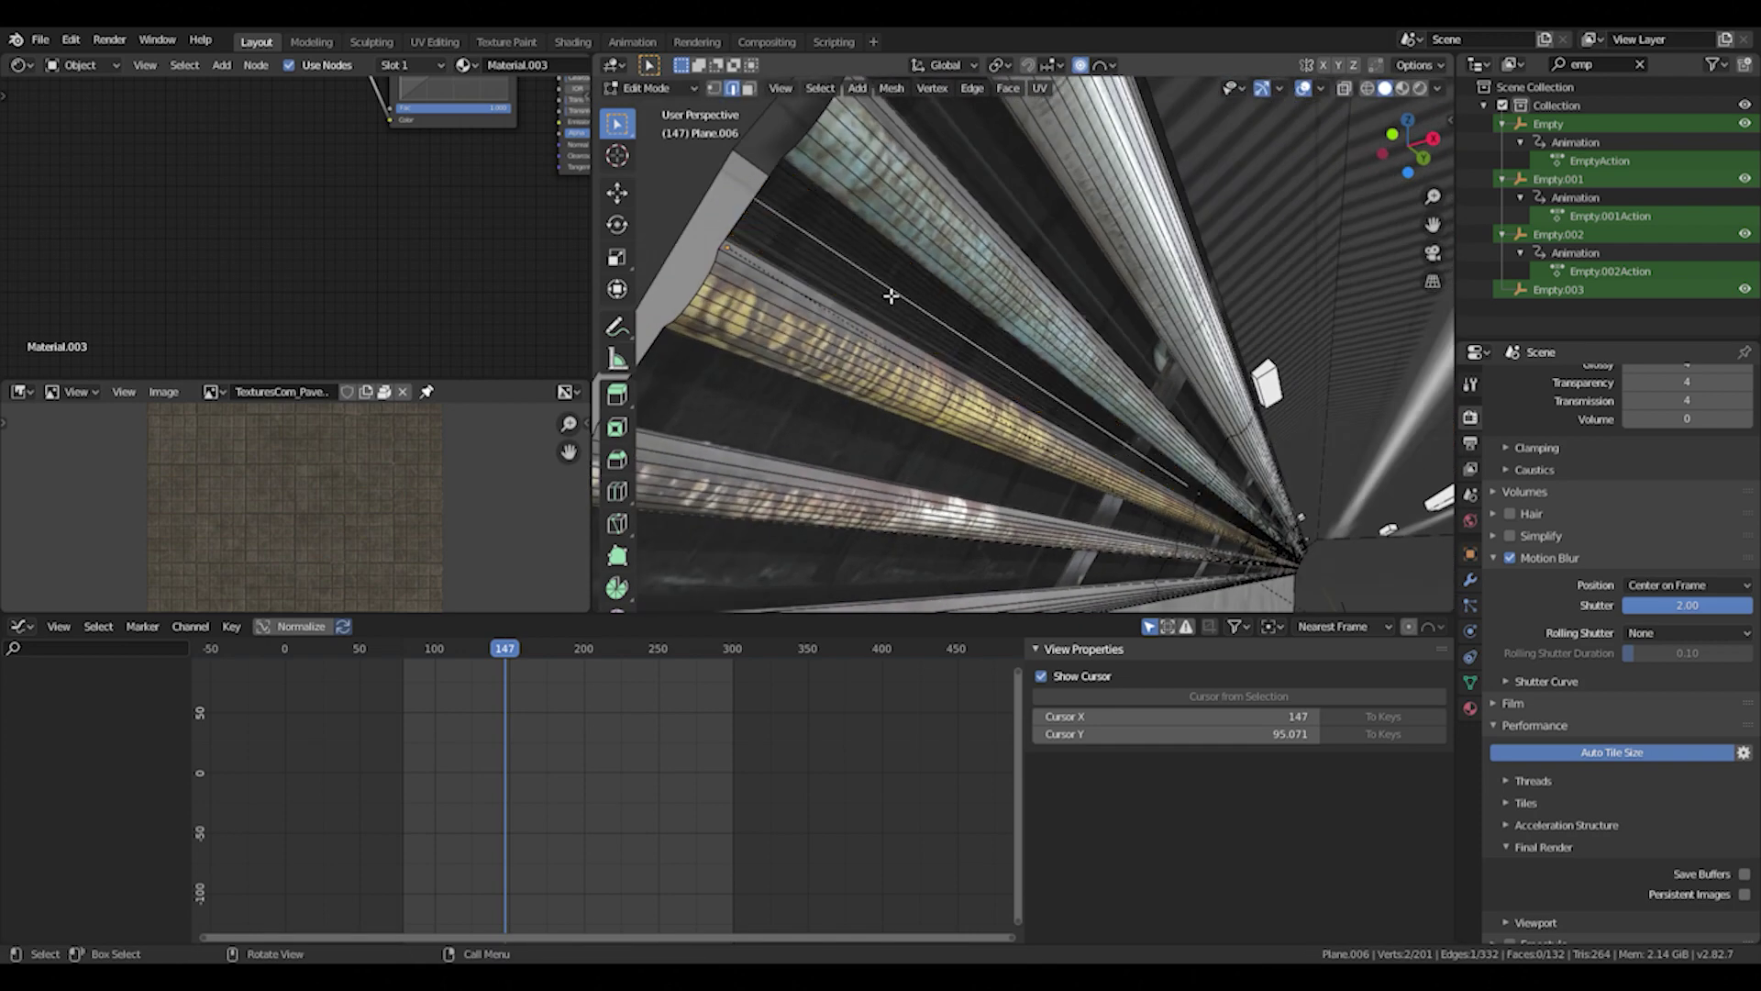
middle_drag(846, 265, 923, 327)
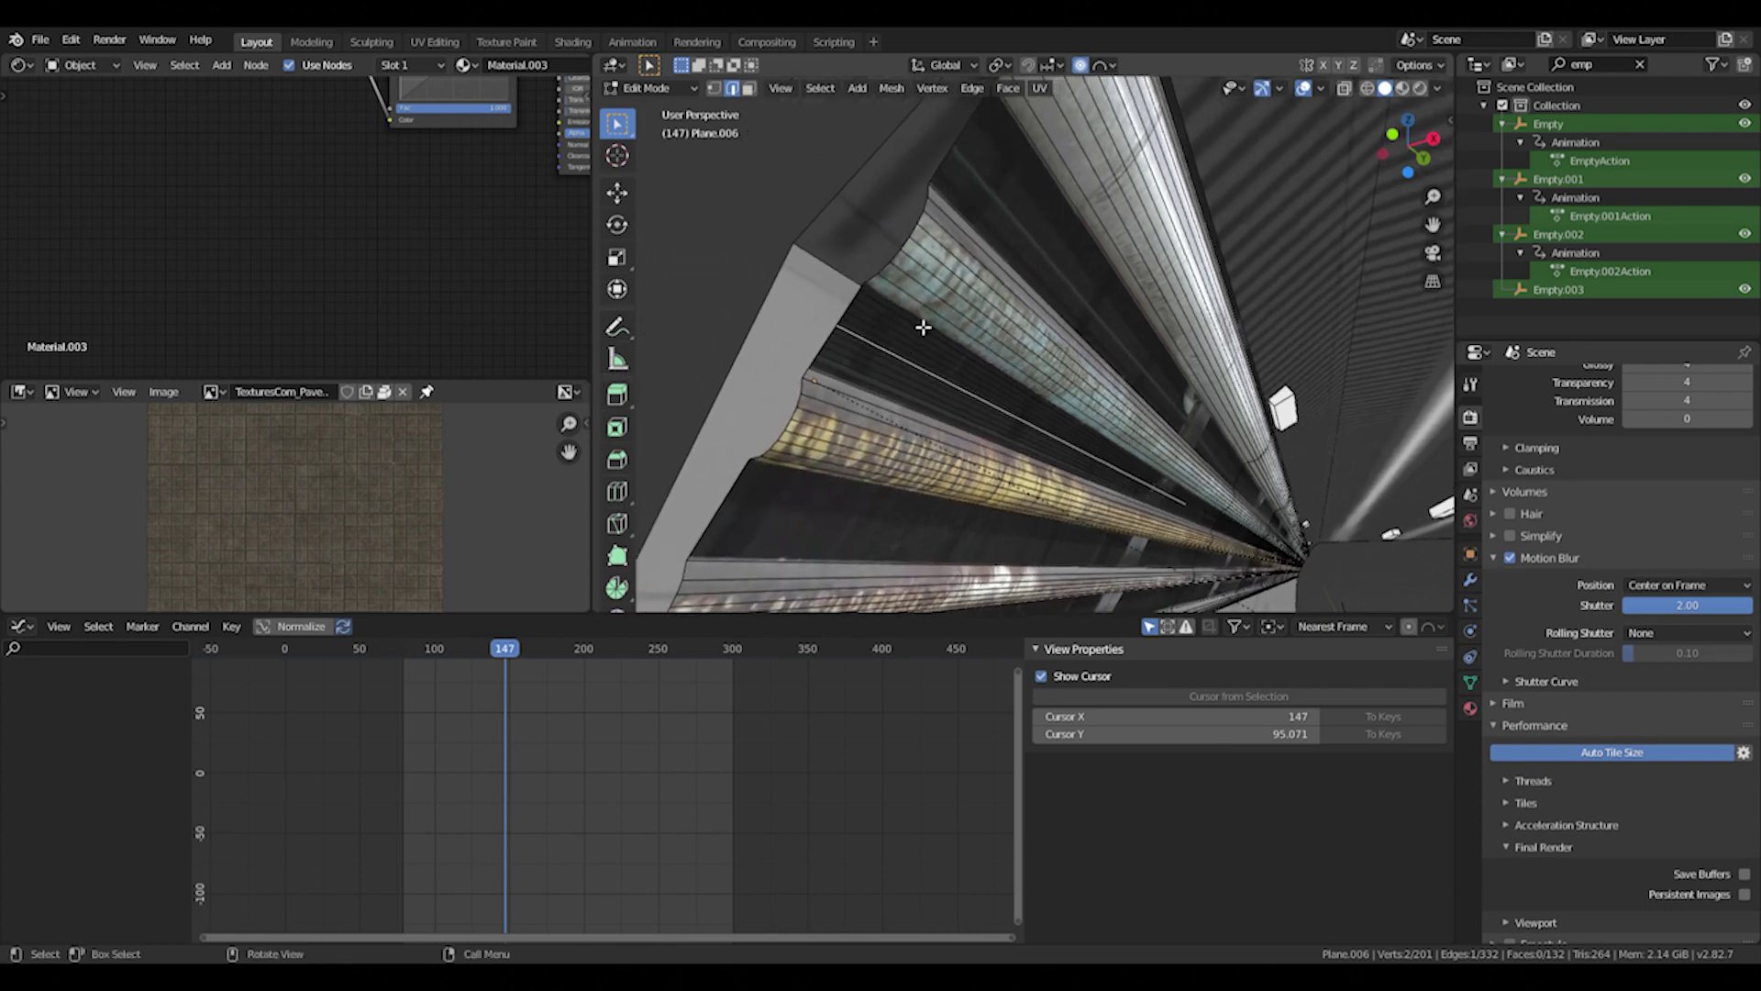
Bulge the band by moving the selected edge about 0.036 m with Sphere proportional falloff at size 0.04, and return to Object Mode.
click(1103, 66)
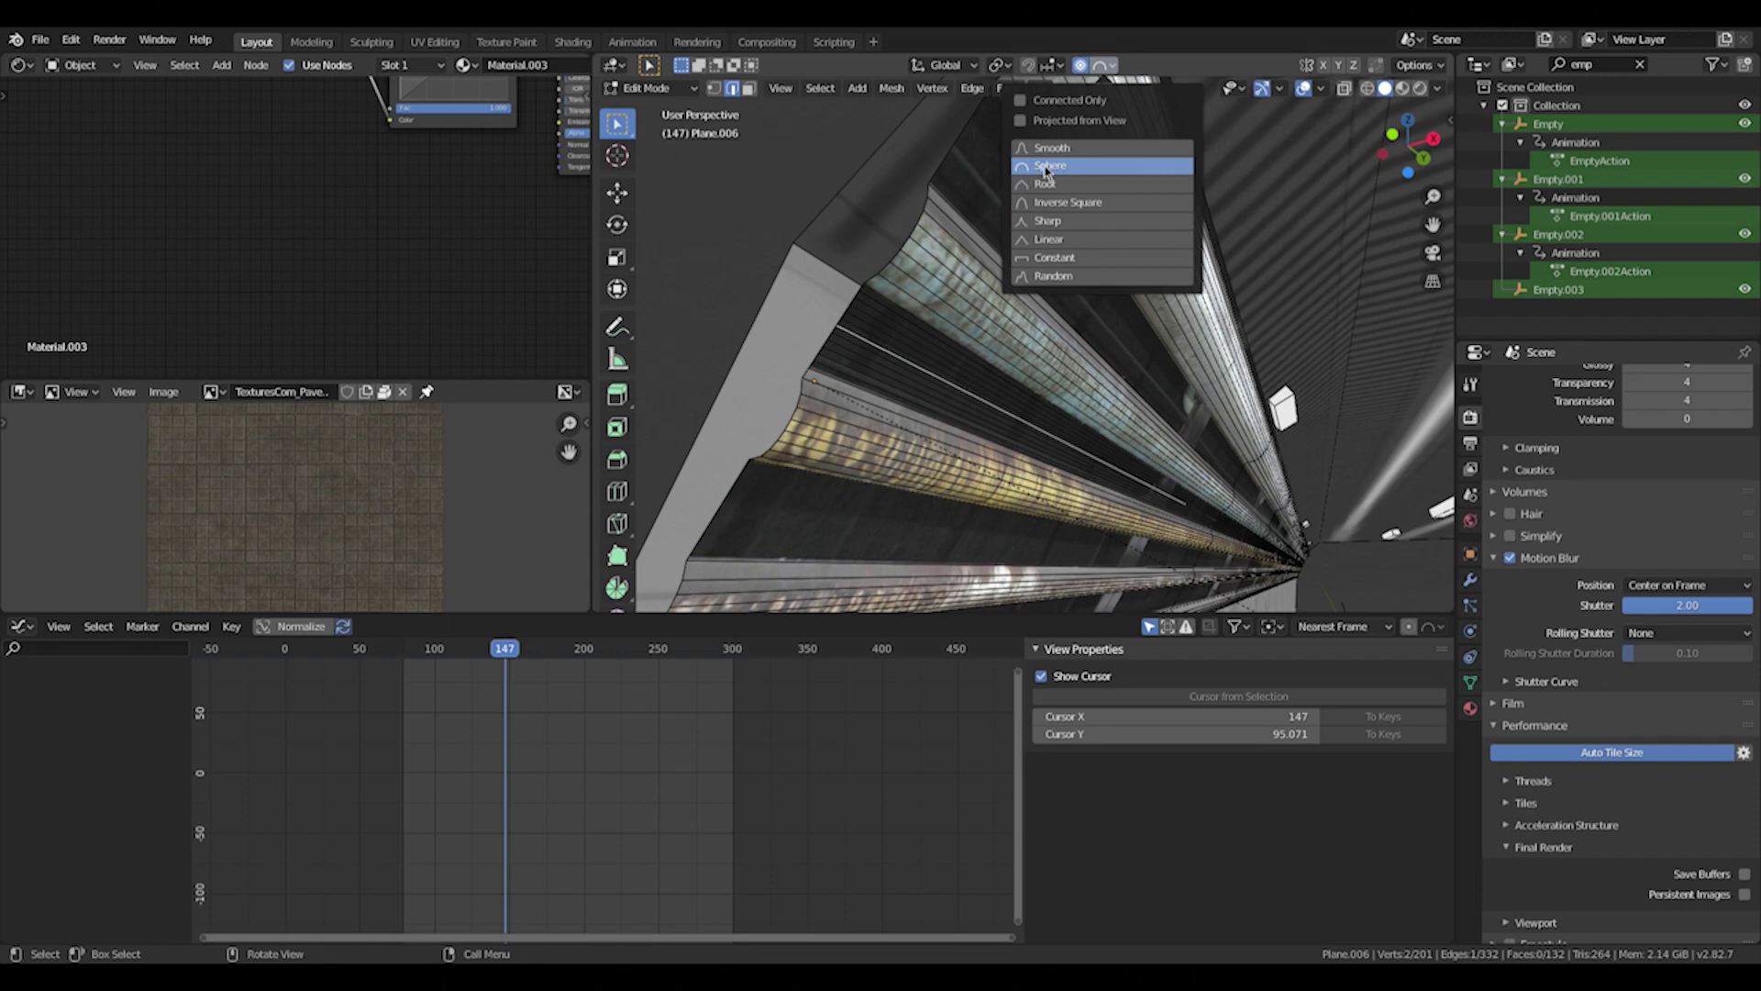
middle_drag(911, 366, 947, 381)
key(g)
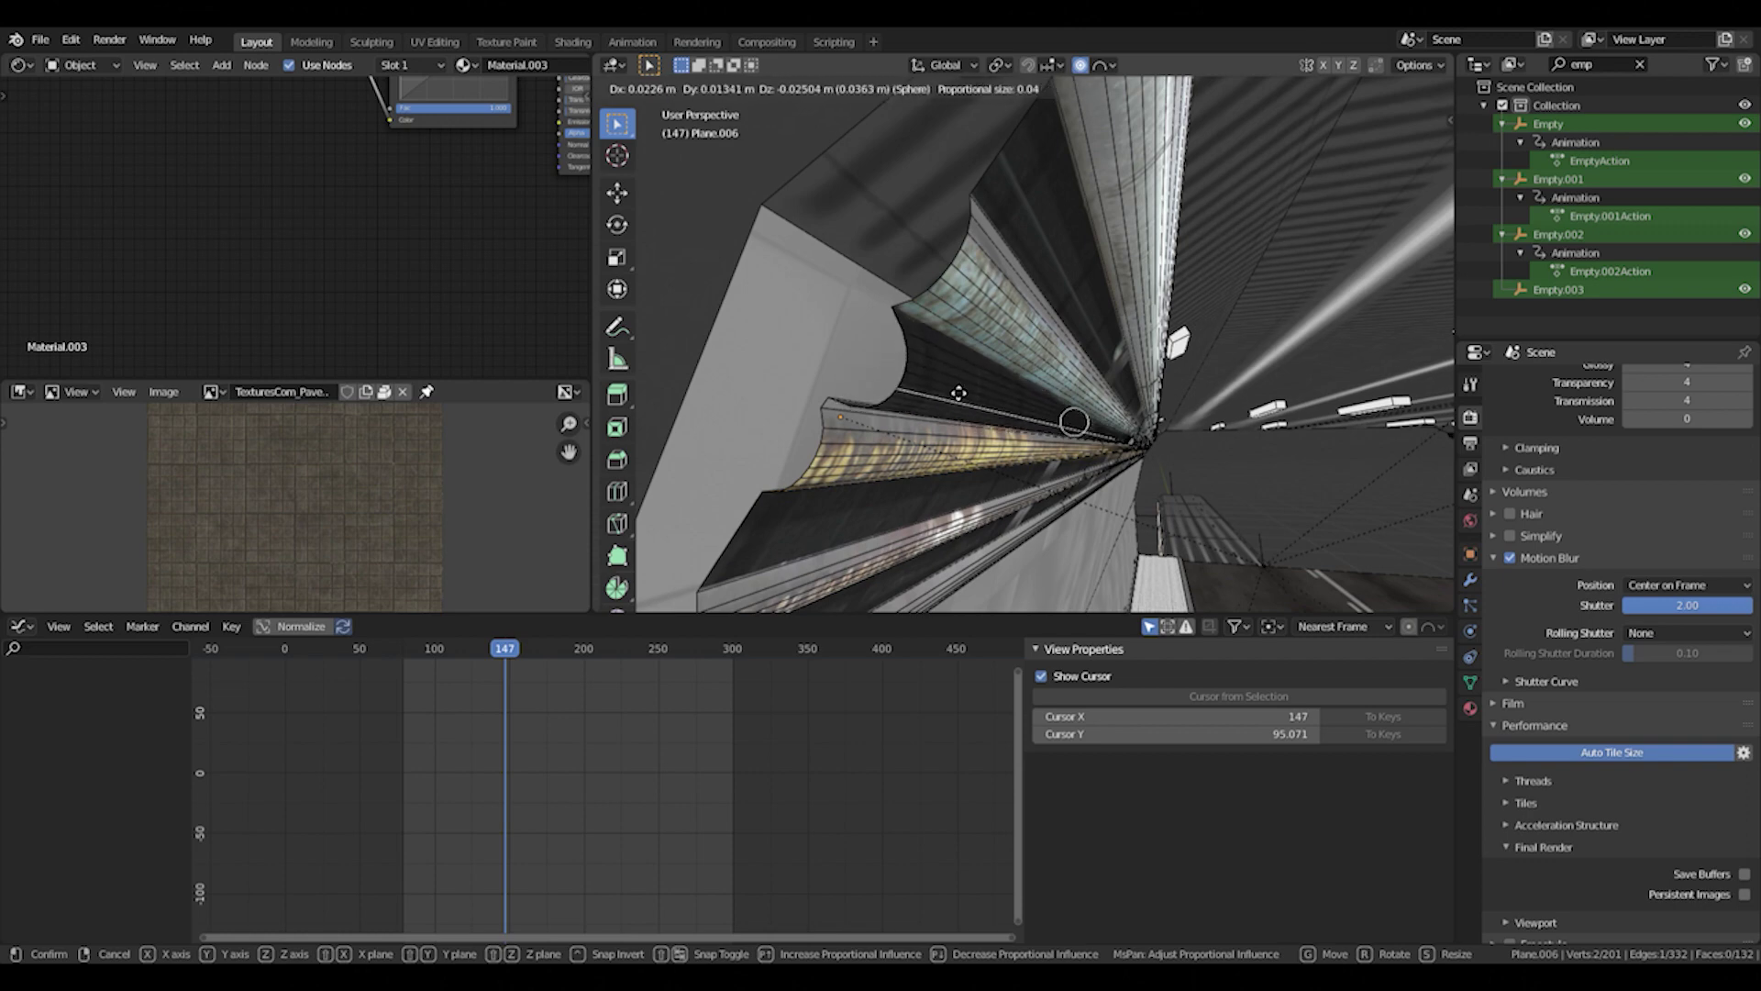
click(958, 393)
mouse_move(961, 397)
middle_down()
mouse_move(988, 437)
mouse_move(1069, 403)
mouse_move(970, 387)
middle_up()
key(Tab)
scroll(970, 388, up, 3)
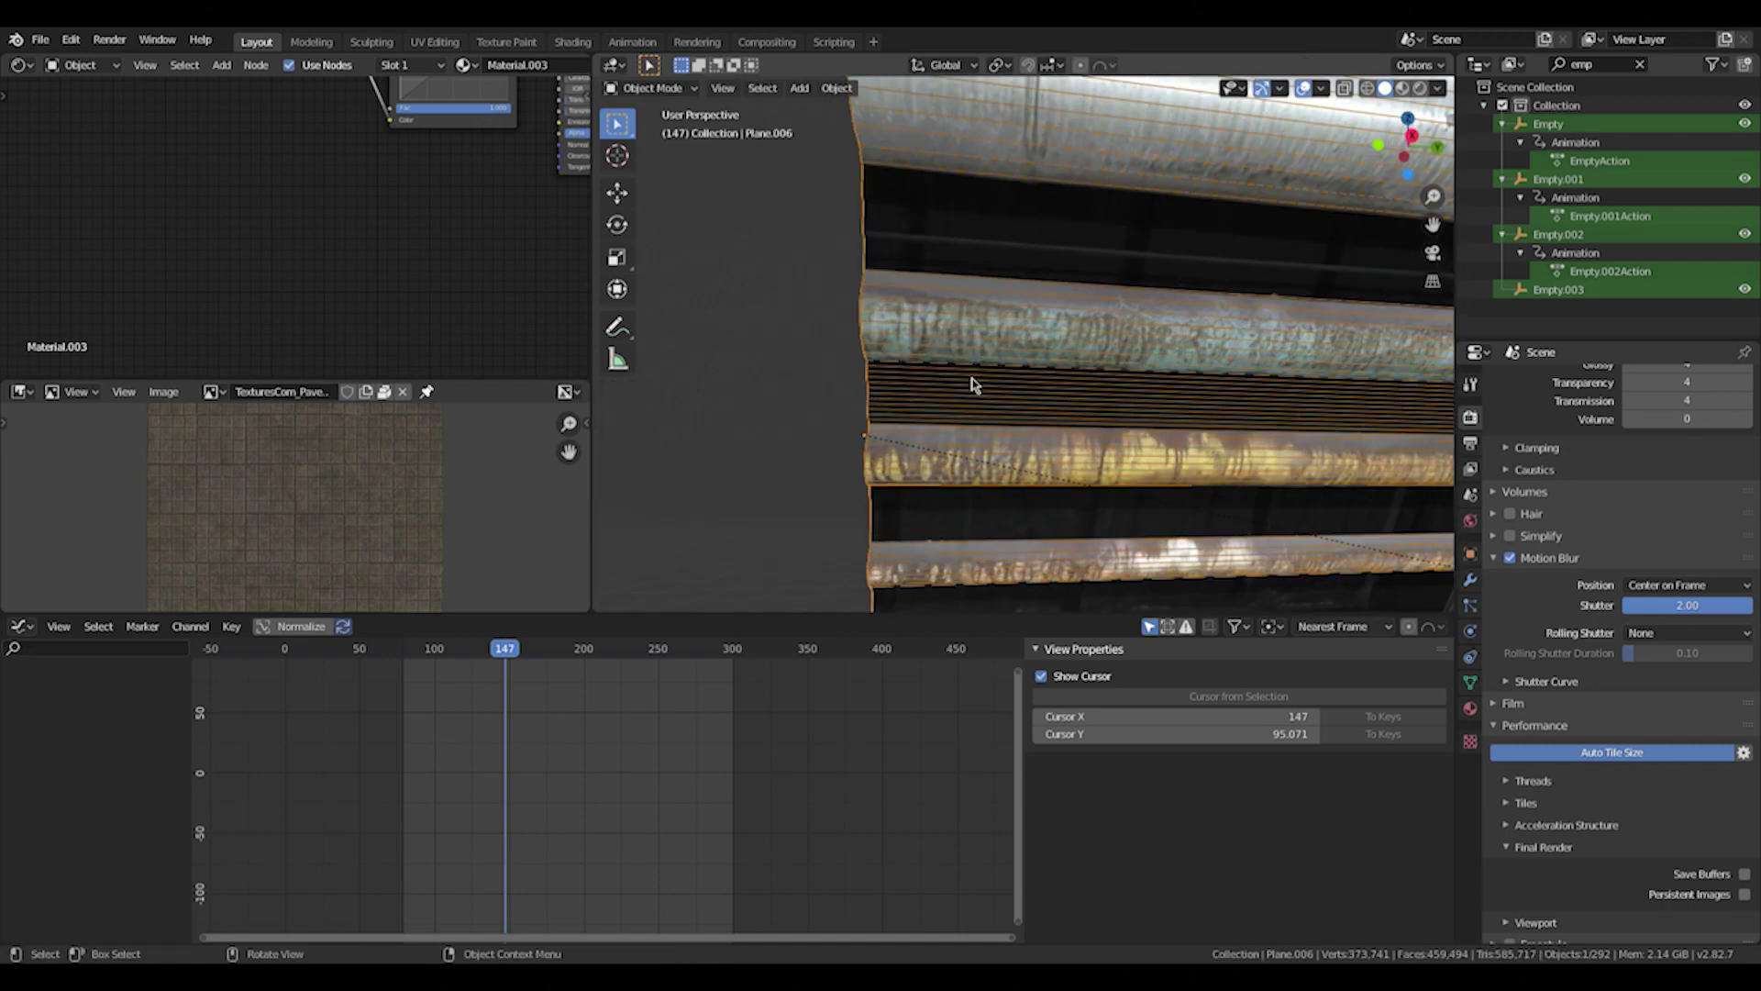
Display the pipe material's TexturesCom_Pipes image in the image editor.
middle_drag(444, 321, 349, 217)
middle_drag(135, 181, 218, 197)
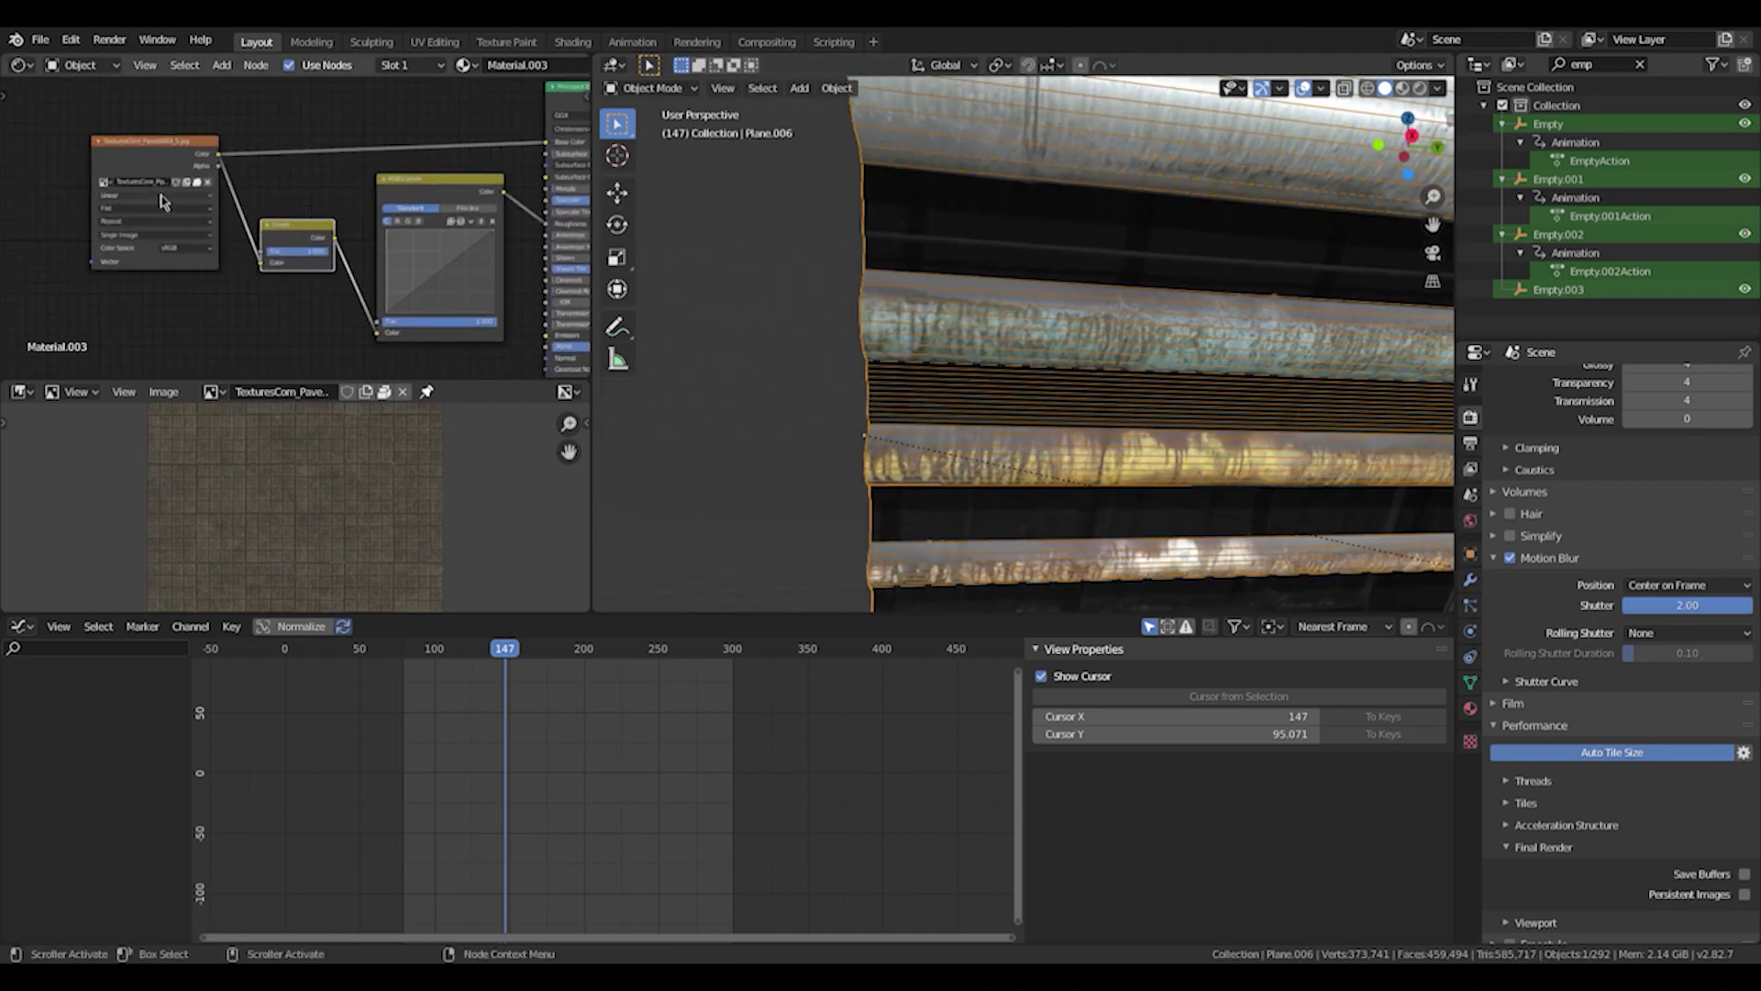
click(226, 389)
click(260, 425)
scroll(291, 506, down, 2)
scroll(292, 507, up, 5)
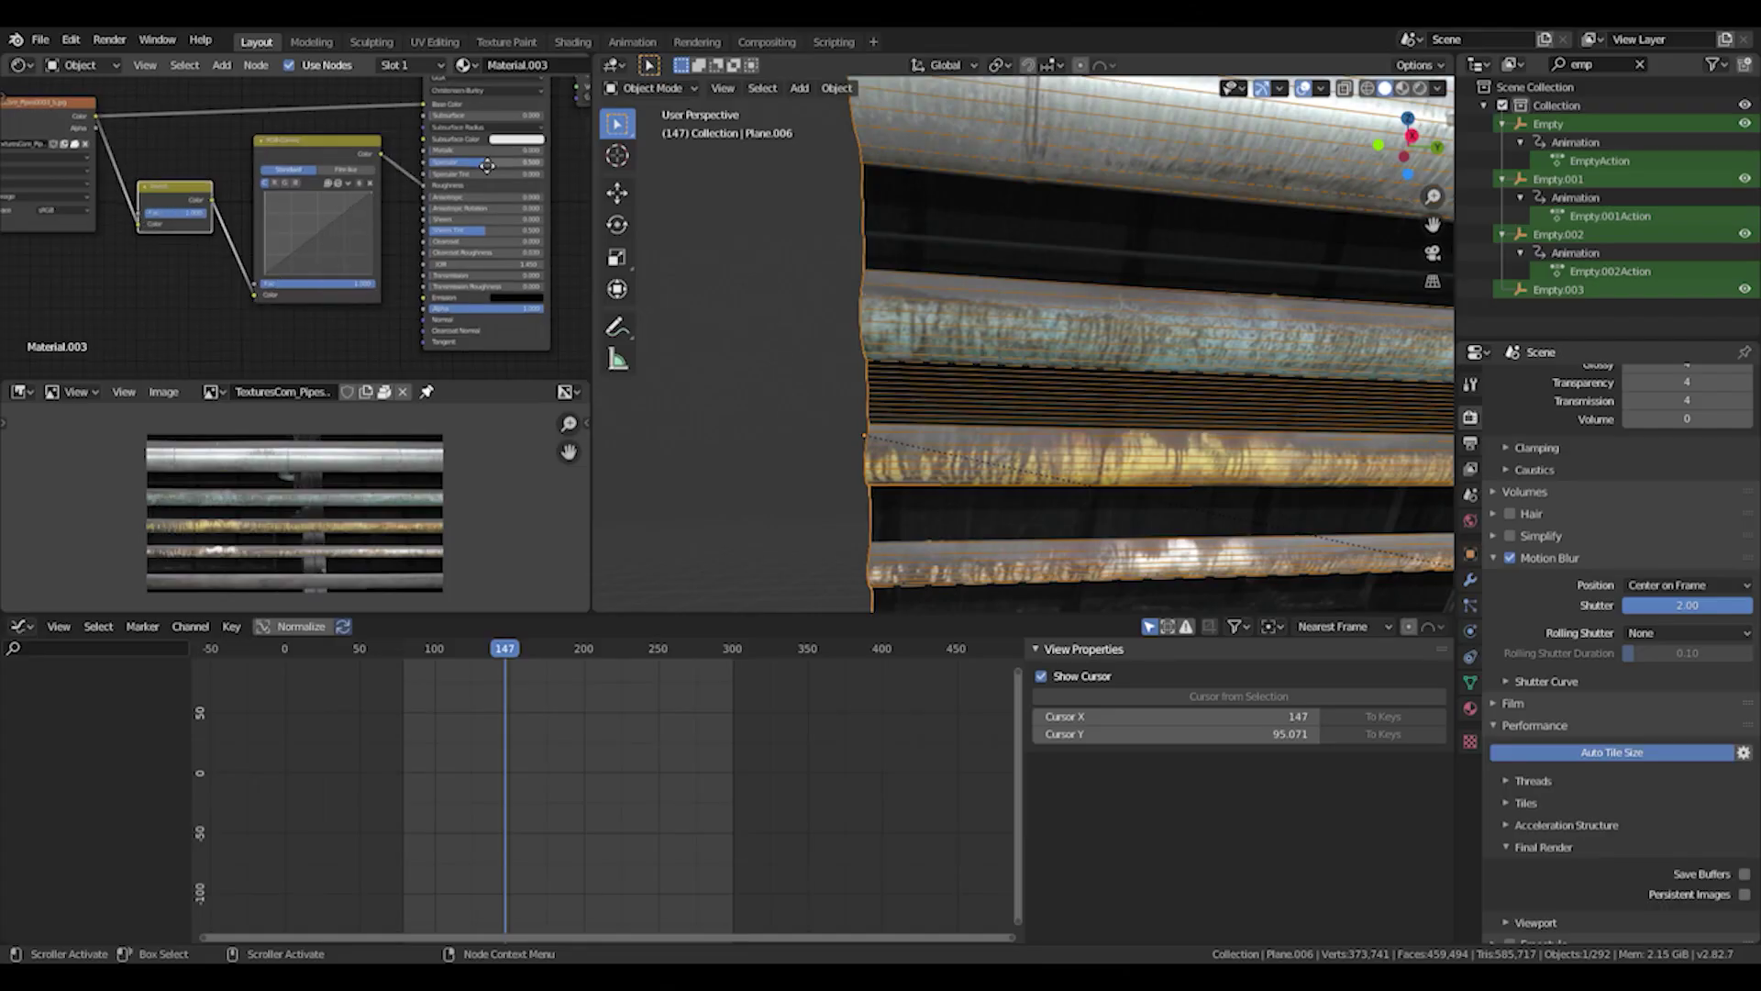
Examine the pipe material's nodes from the image texture through Invert and RGB Curves to the roughness input.
middle_drag(484, 164, 352, 192)
middle_drag(41, 150, 213, 200)
scroll(383, 268, down, 2)
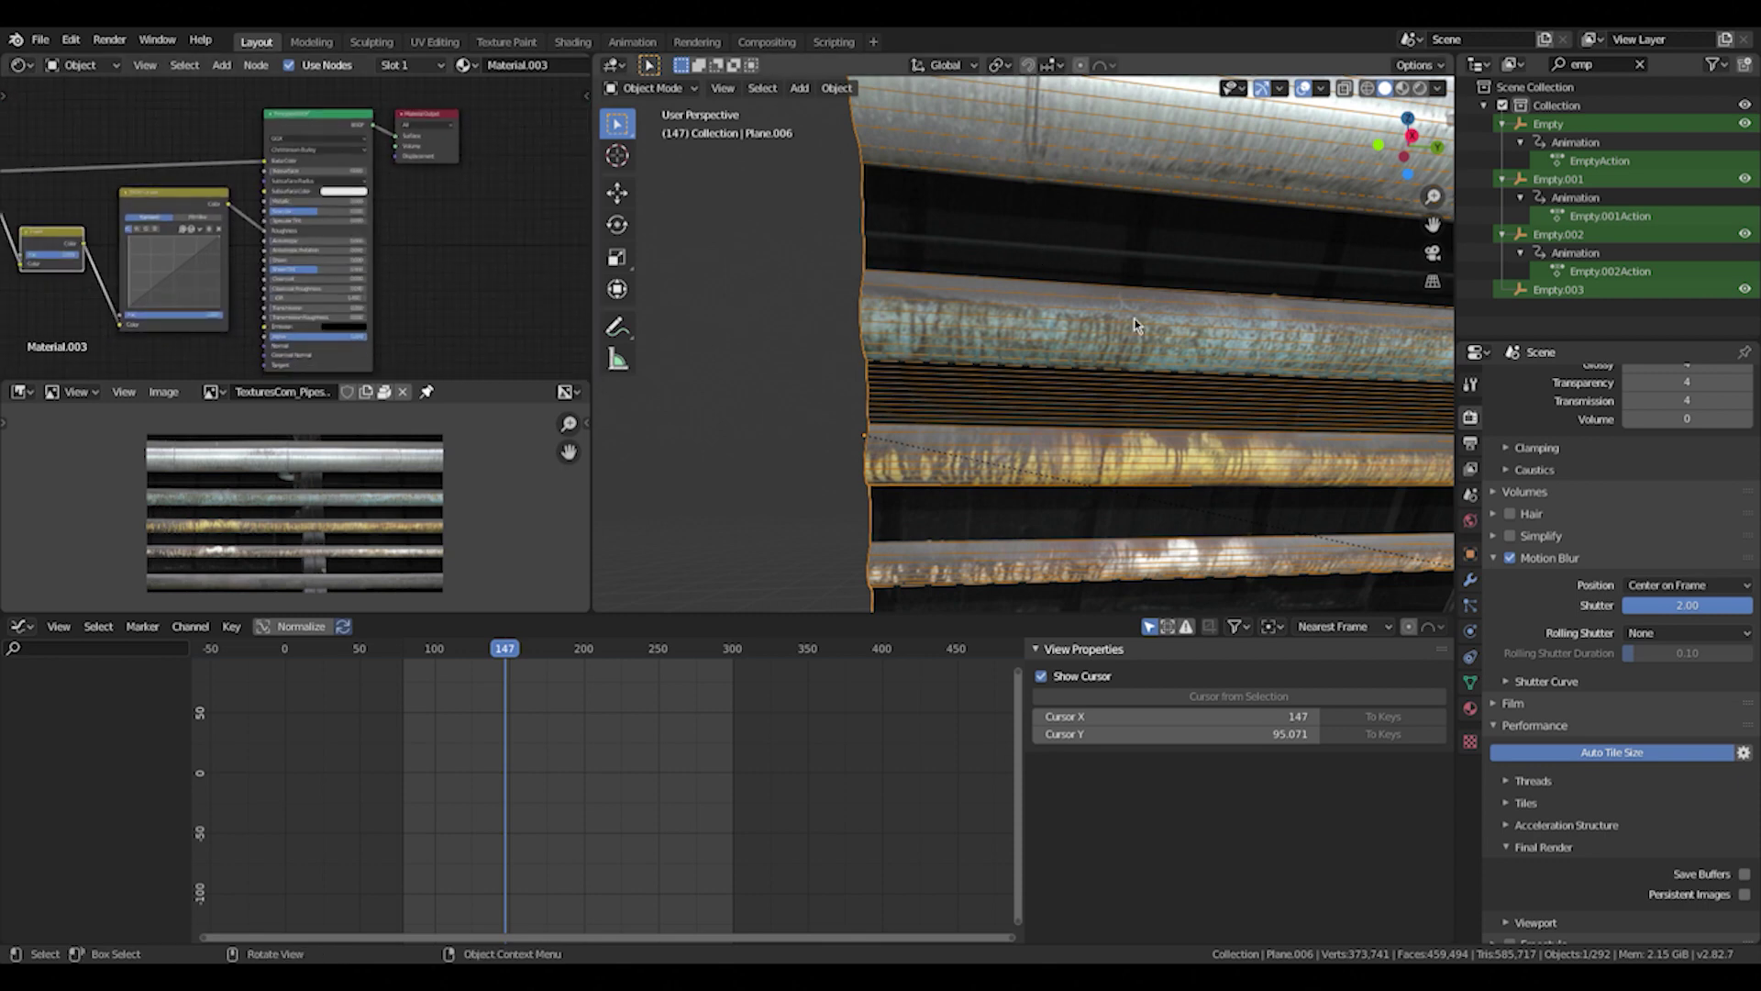
Select the corrugated tunnel ceiling and examine its surface up close together with the Road.004 material nodes.
scroll(1134, 326, down, 5)
middle_drag(1028, 307, 1143, 259)
key(Tab)
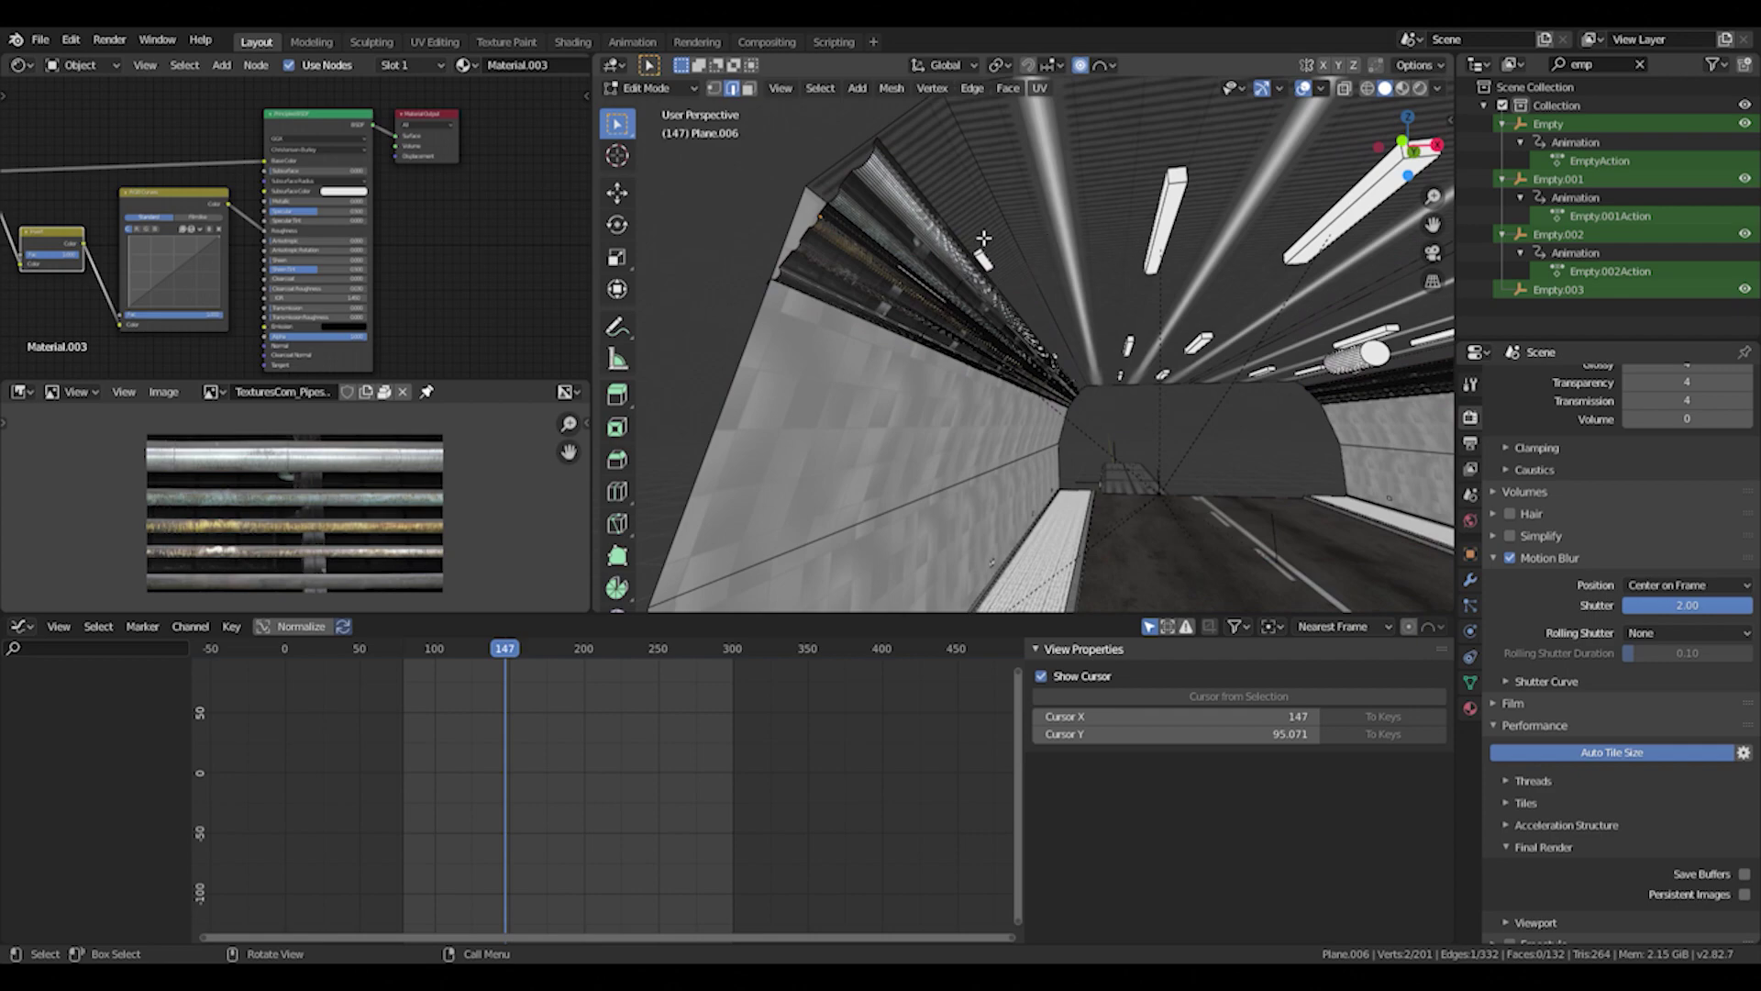
click(997, 196)
scroll(994, 200, up, 2)
middle_drag(1028, 404, 1135, 252)
scroll(1136, 252, up, 2)
scroll(1135, 253, up, 1)
scroll(220, 241, down, 6)
middle_drag(151, 225, 239, 204)
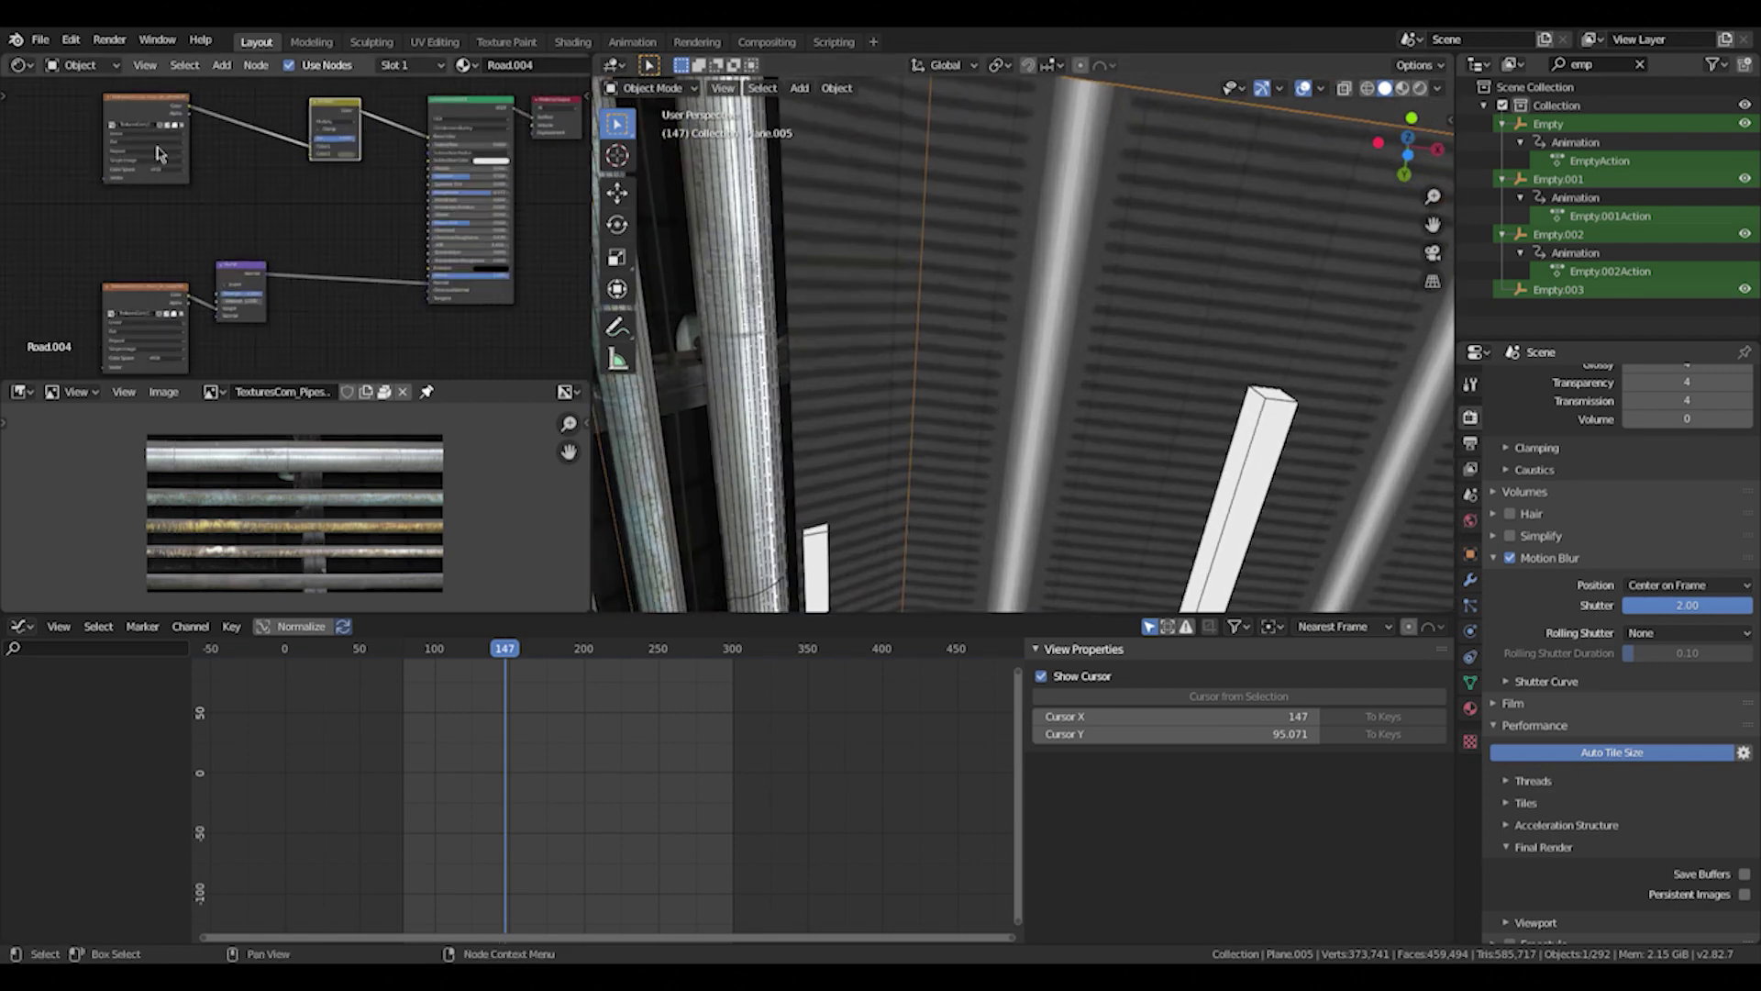
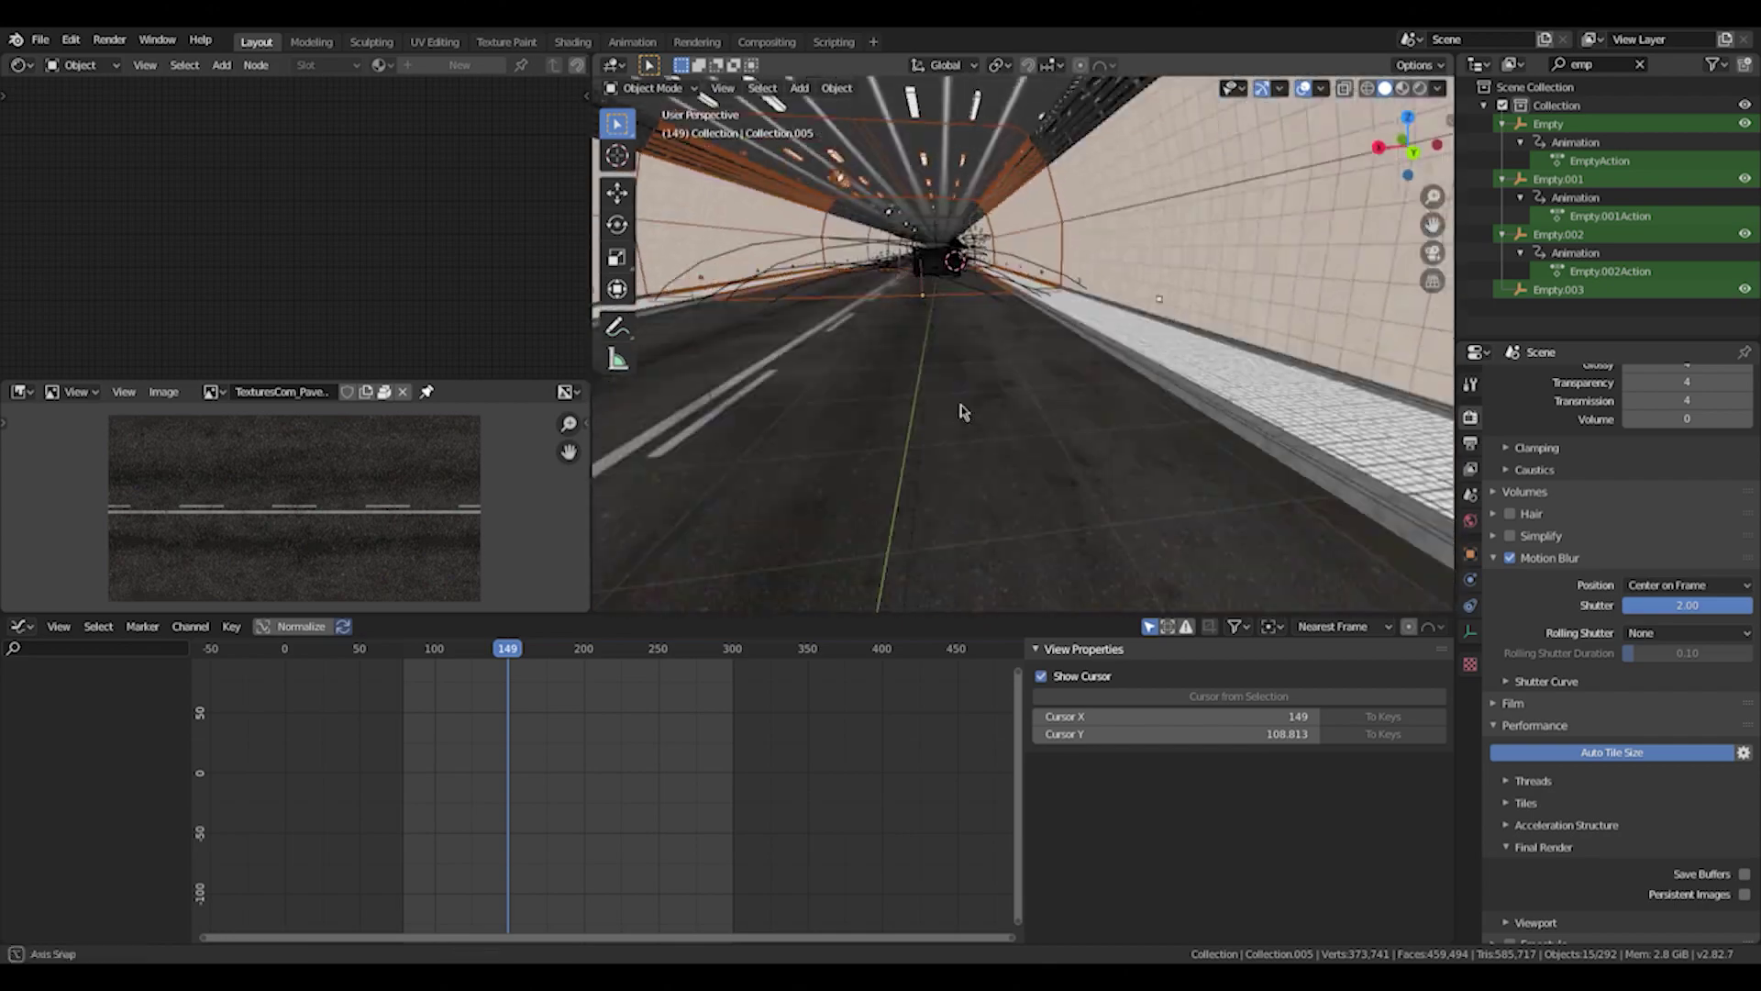
Select the individual lights around the car to examine how the car is lit inside the tunnel.
scroll(949, 408, up, 6)
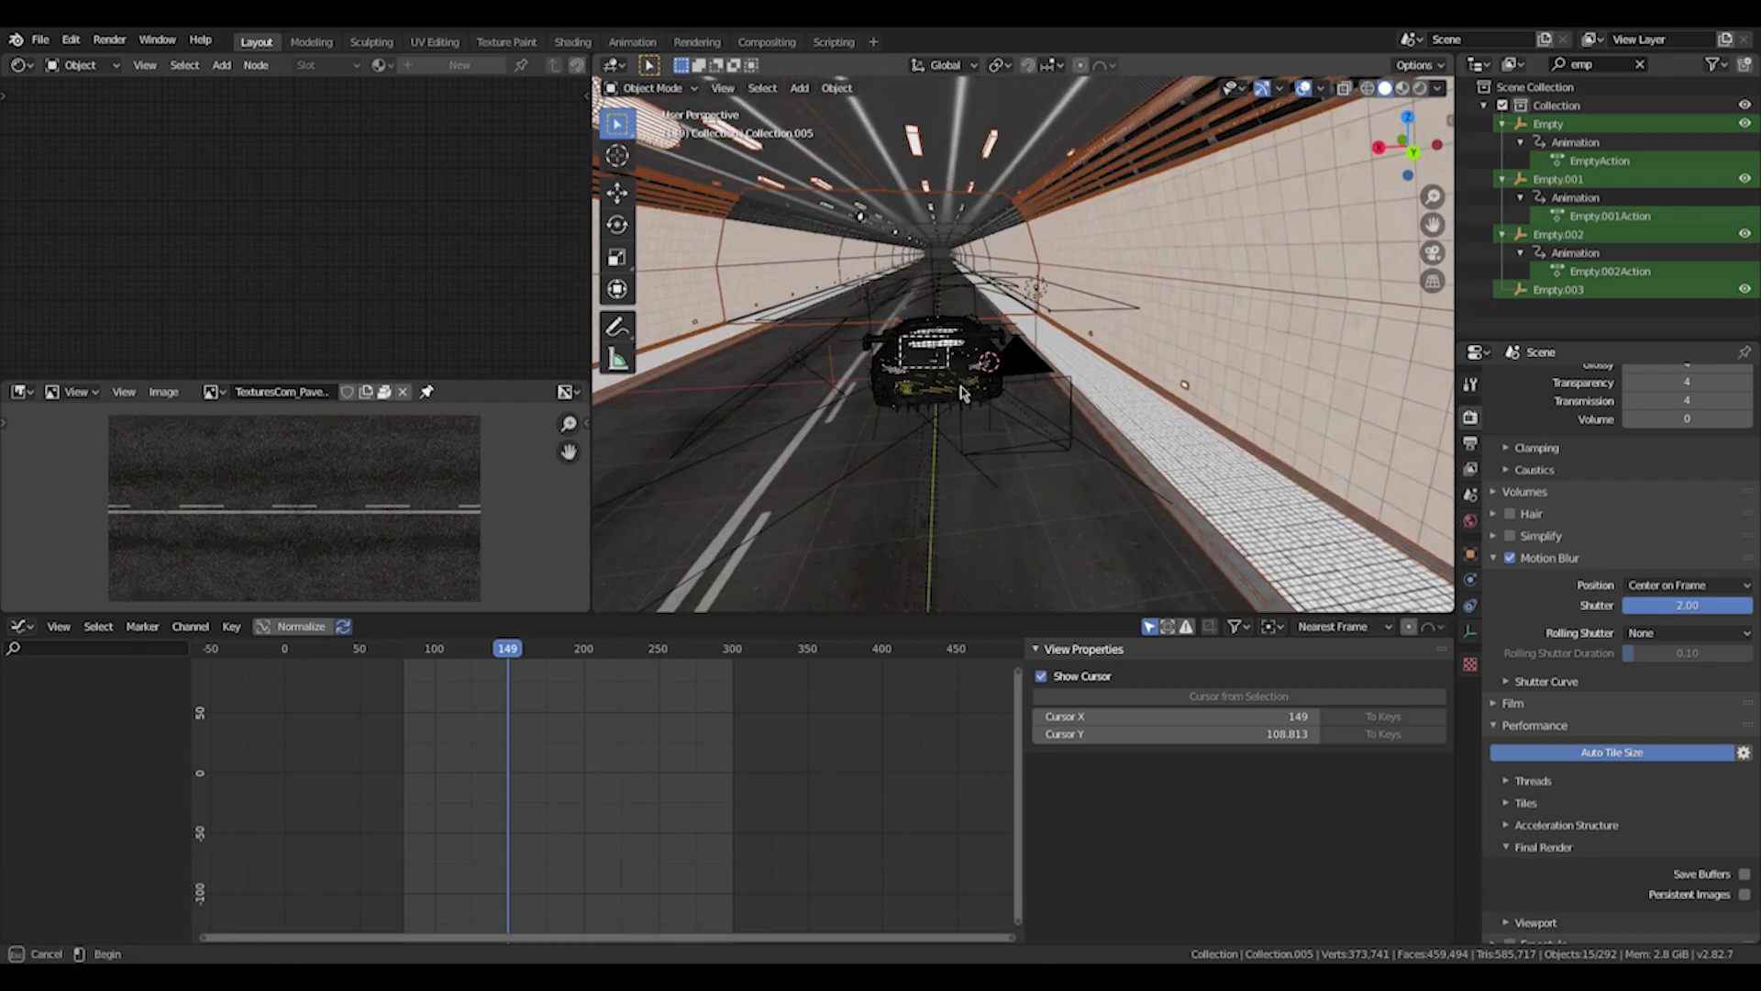
scroll(951, 376, up, 4)
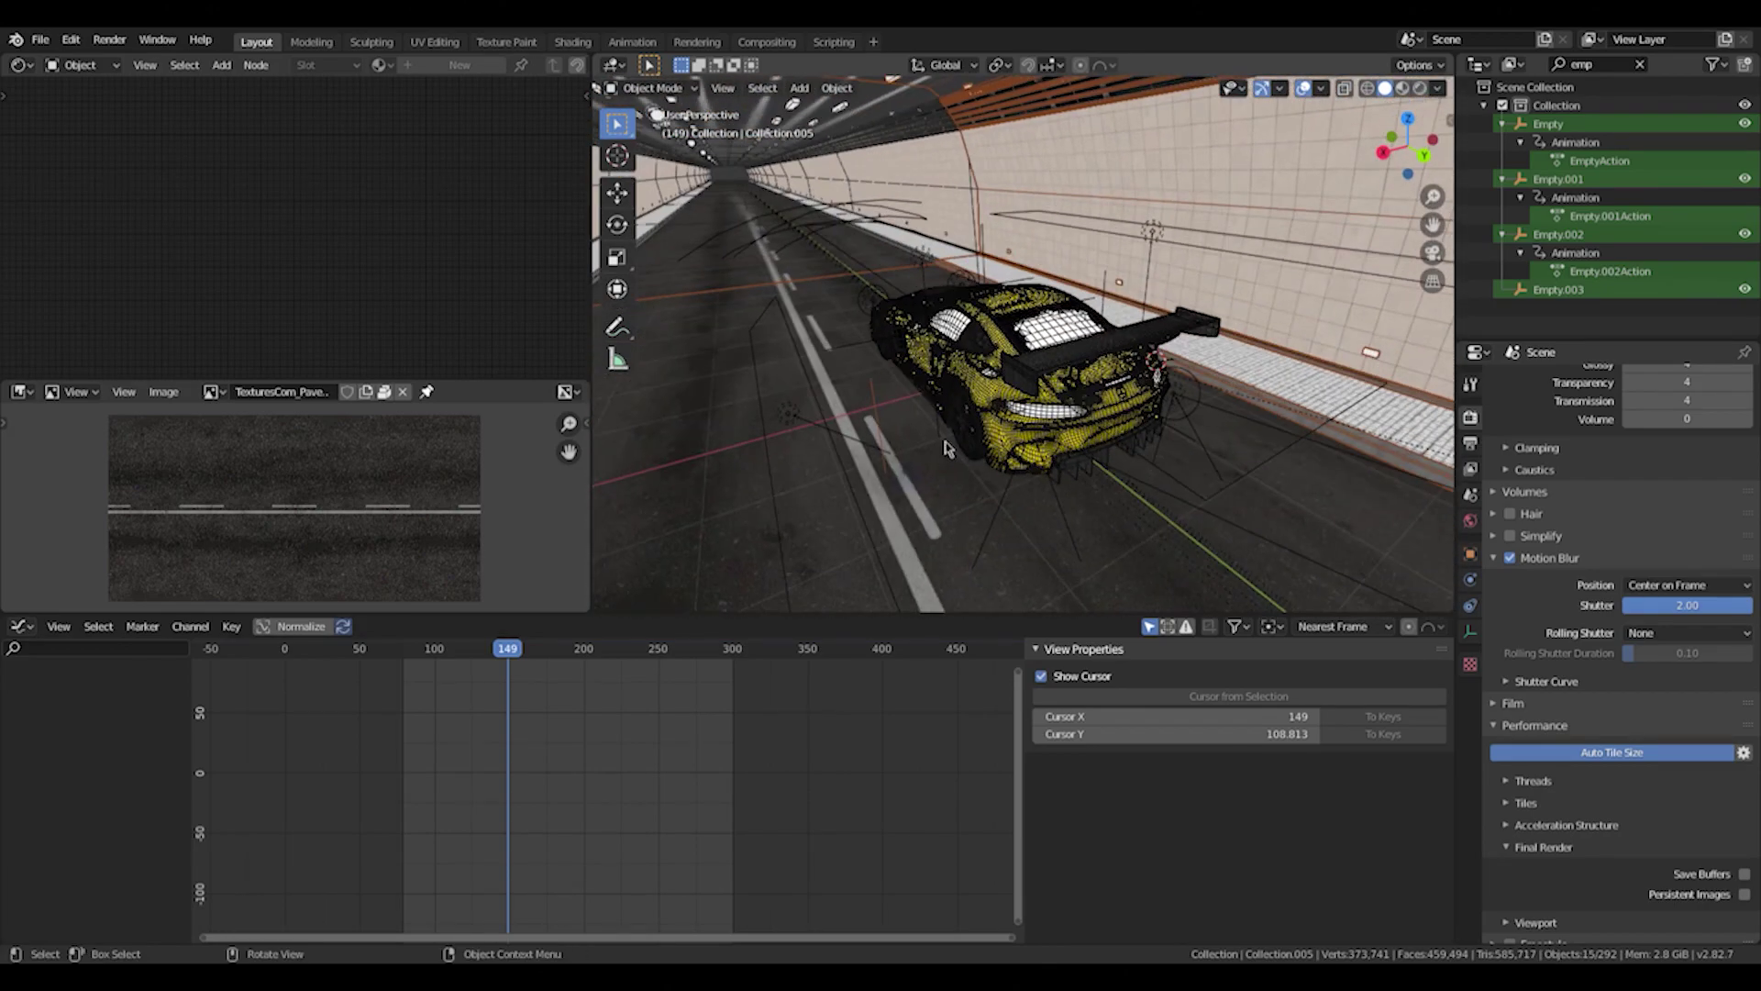
click(920, 255)
click(1153, 230)
middle_drag(1134, 332, 1017, 319)
middle_drag(898, 319, 999, 330)
click(1007, 245)
middle_drag(1014, 263, 1103, 334)
middle_drag(1222, 354, 968, 339)
click(991, 323)
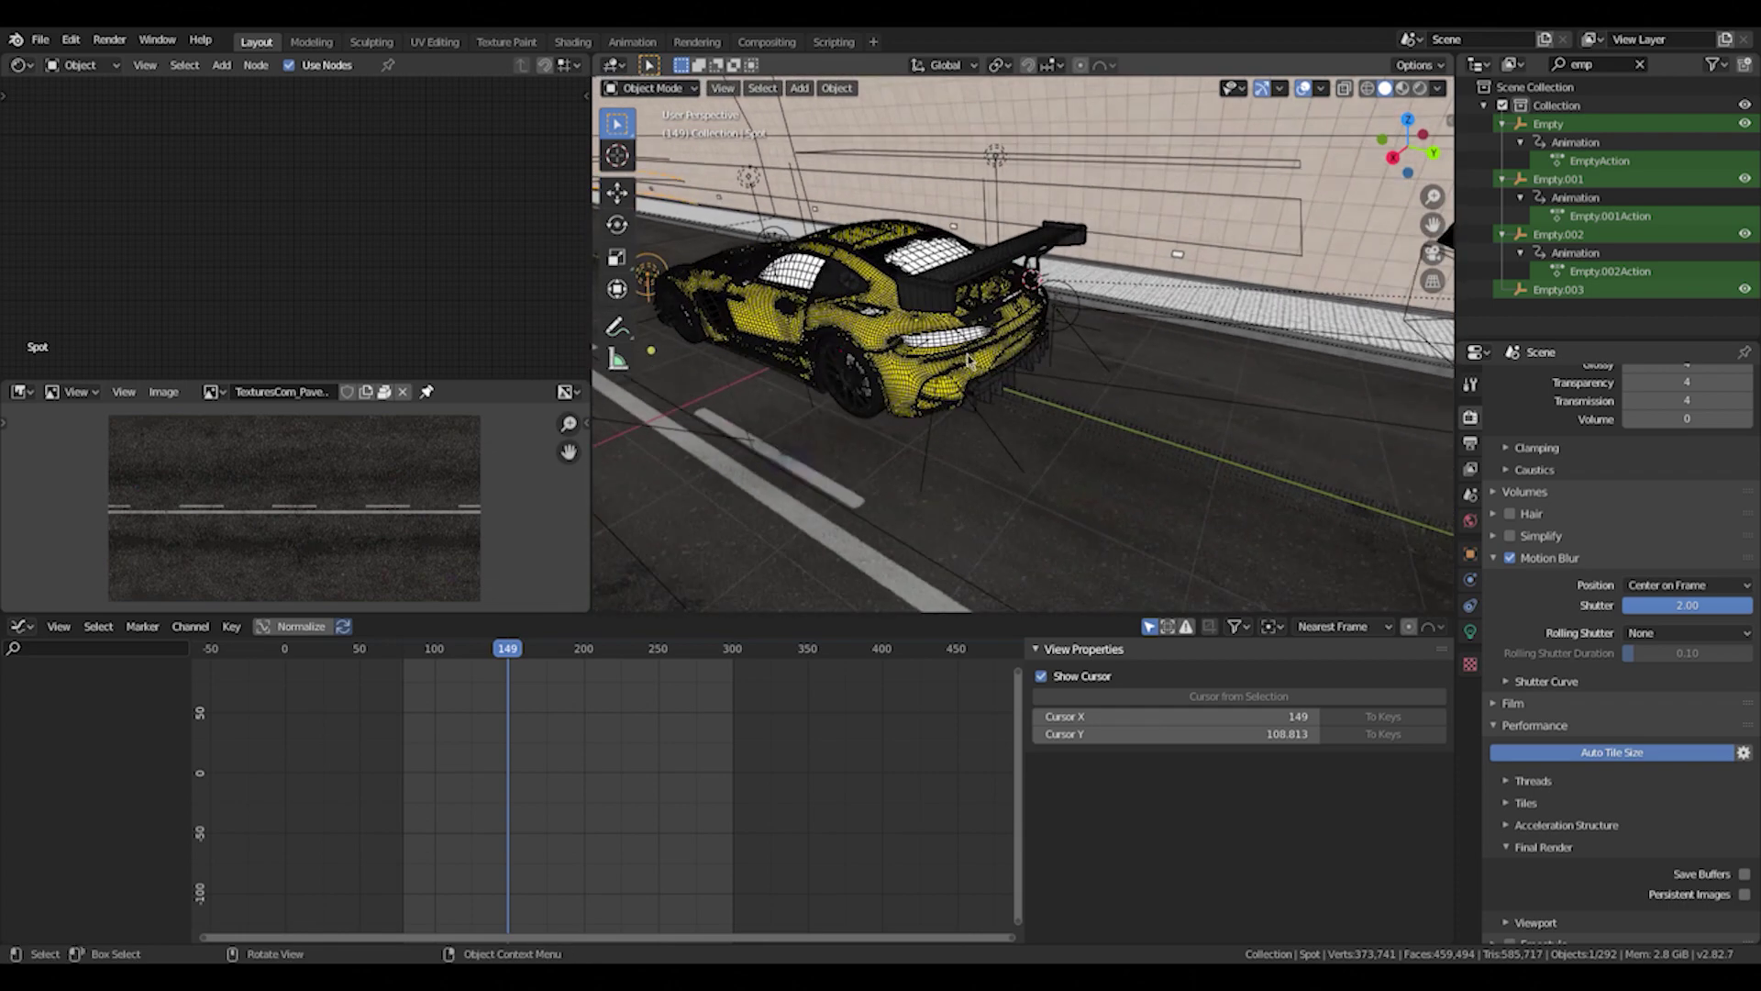
click(979, 409)
click(984, 417)
click(1074, 330)
click(1066, 320)
Select the front wheel's rim and play the animation up close to examine the wheel's rotation.
middle_drag(1071, 344, 1010, 389)
scroll(1010, 389, up, 3)
middle_drag(1220, 367, 1275, 346)
middle_drag(954, 323, 913, 340)
scroll(973, 386, up, 4)
scroll(977, 392, up, 1)
key(space)
key(space)
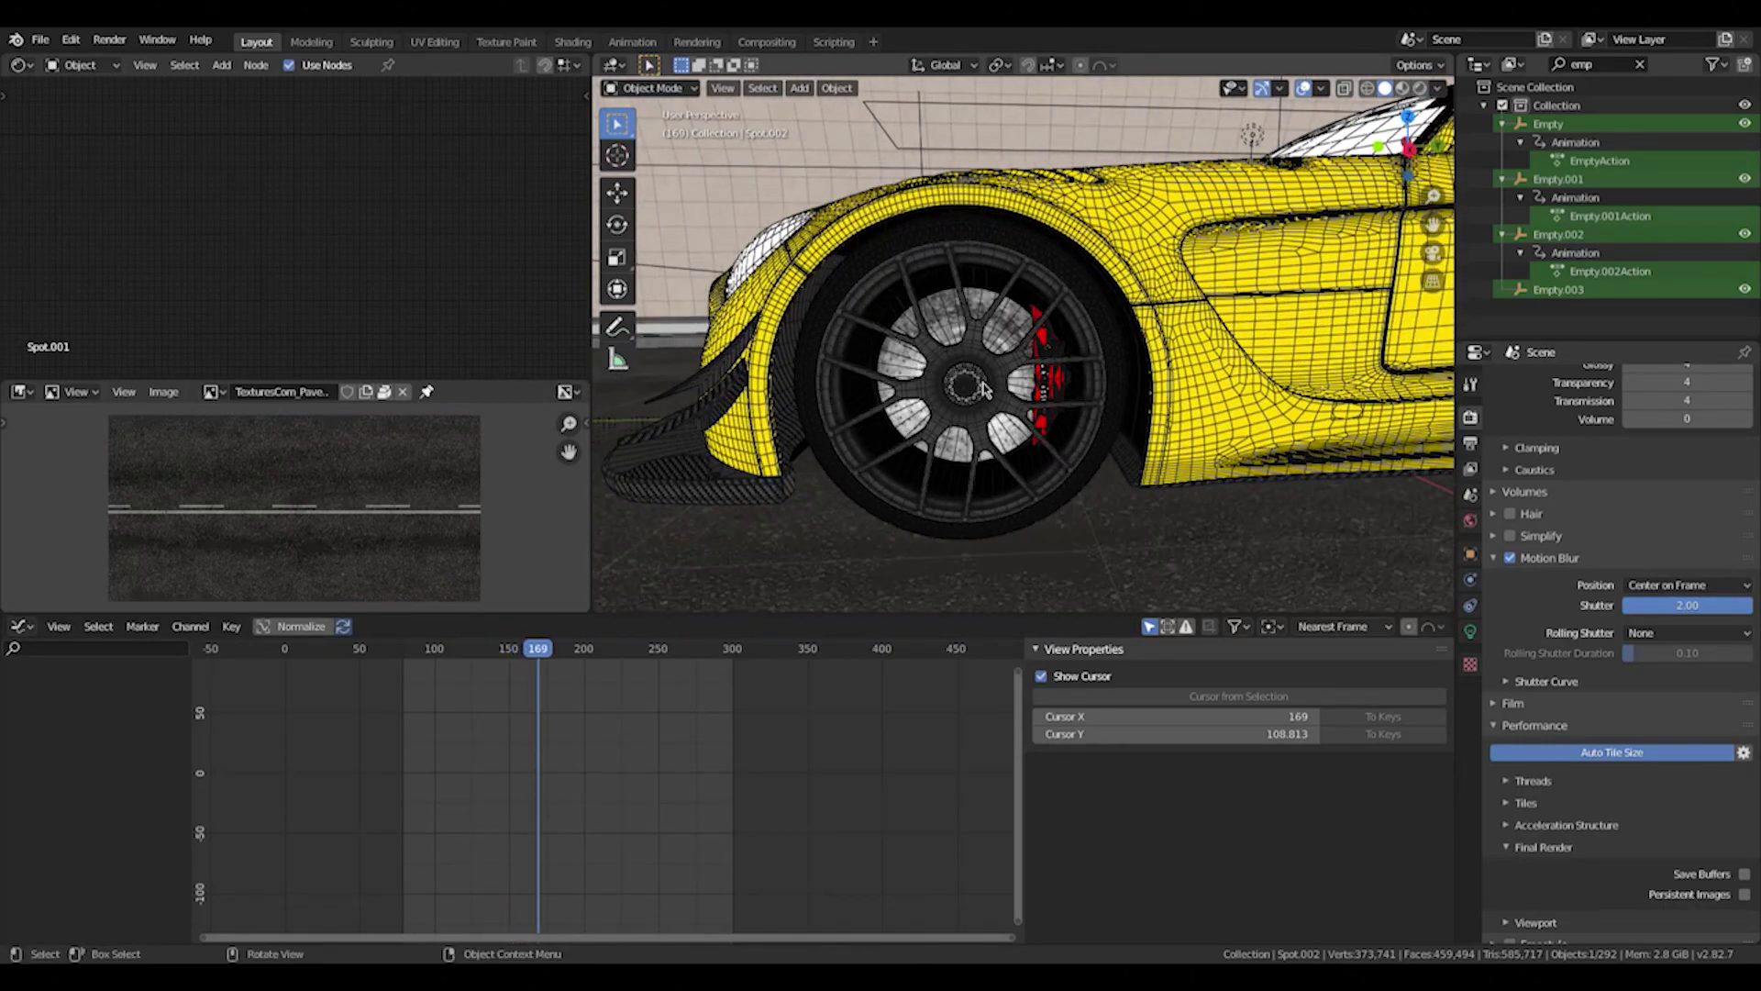
scroll(985, 390, up, 5)
click(1045, 367)
key(space)
key(space)
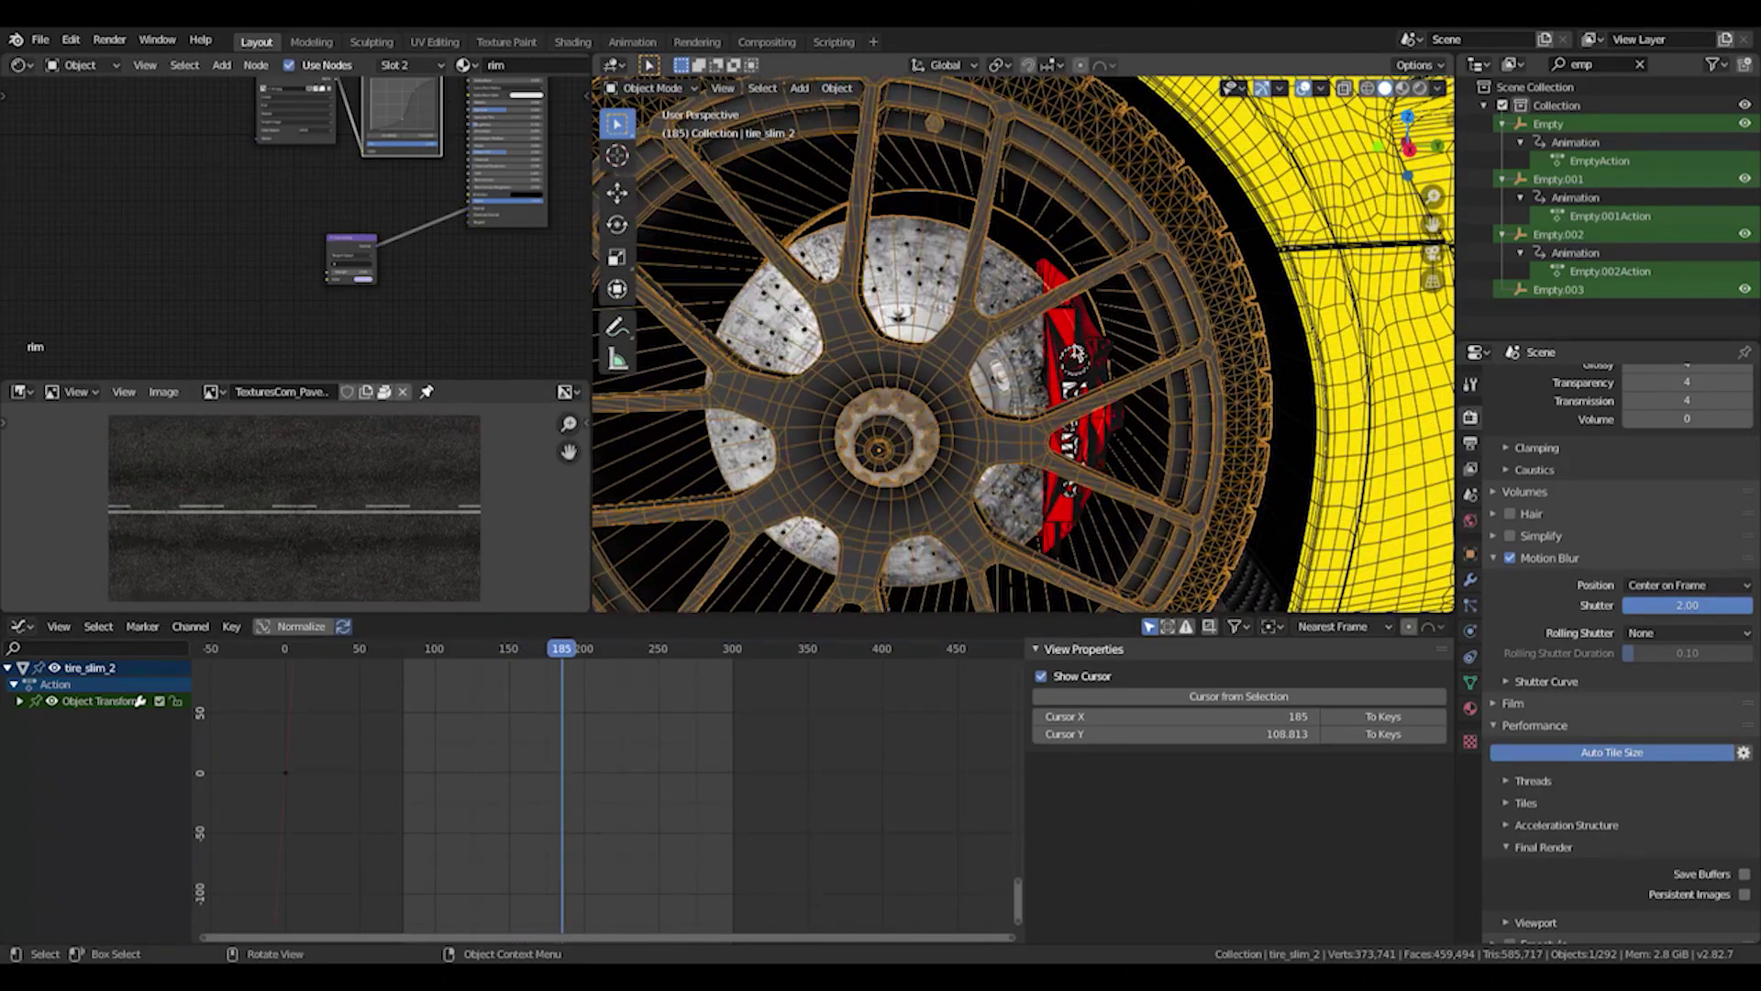
Select the red brake caliper and watch the animation with the whole car in the tunnel in view.
click(1076, 351)
scroll(1069, 469, down, 7)
middle_drag(983, 404, 1092, 428)
scroll(1110, 436, down, 5)
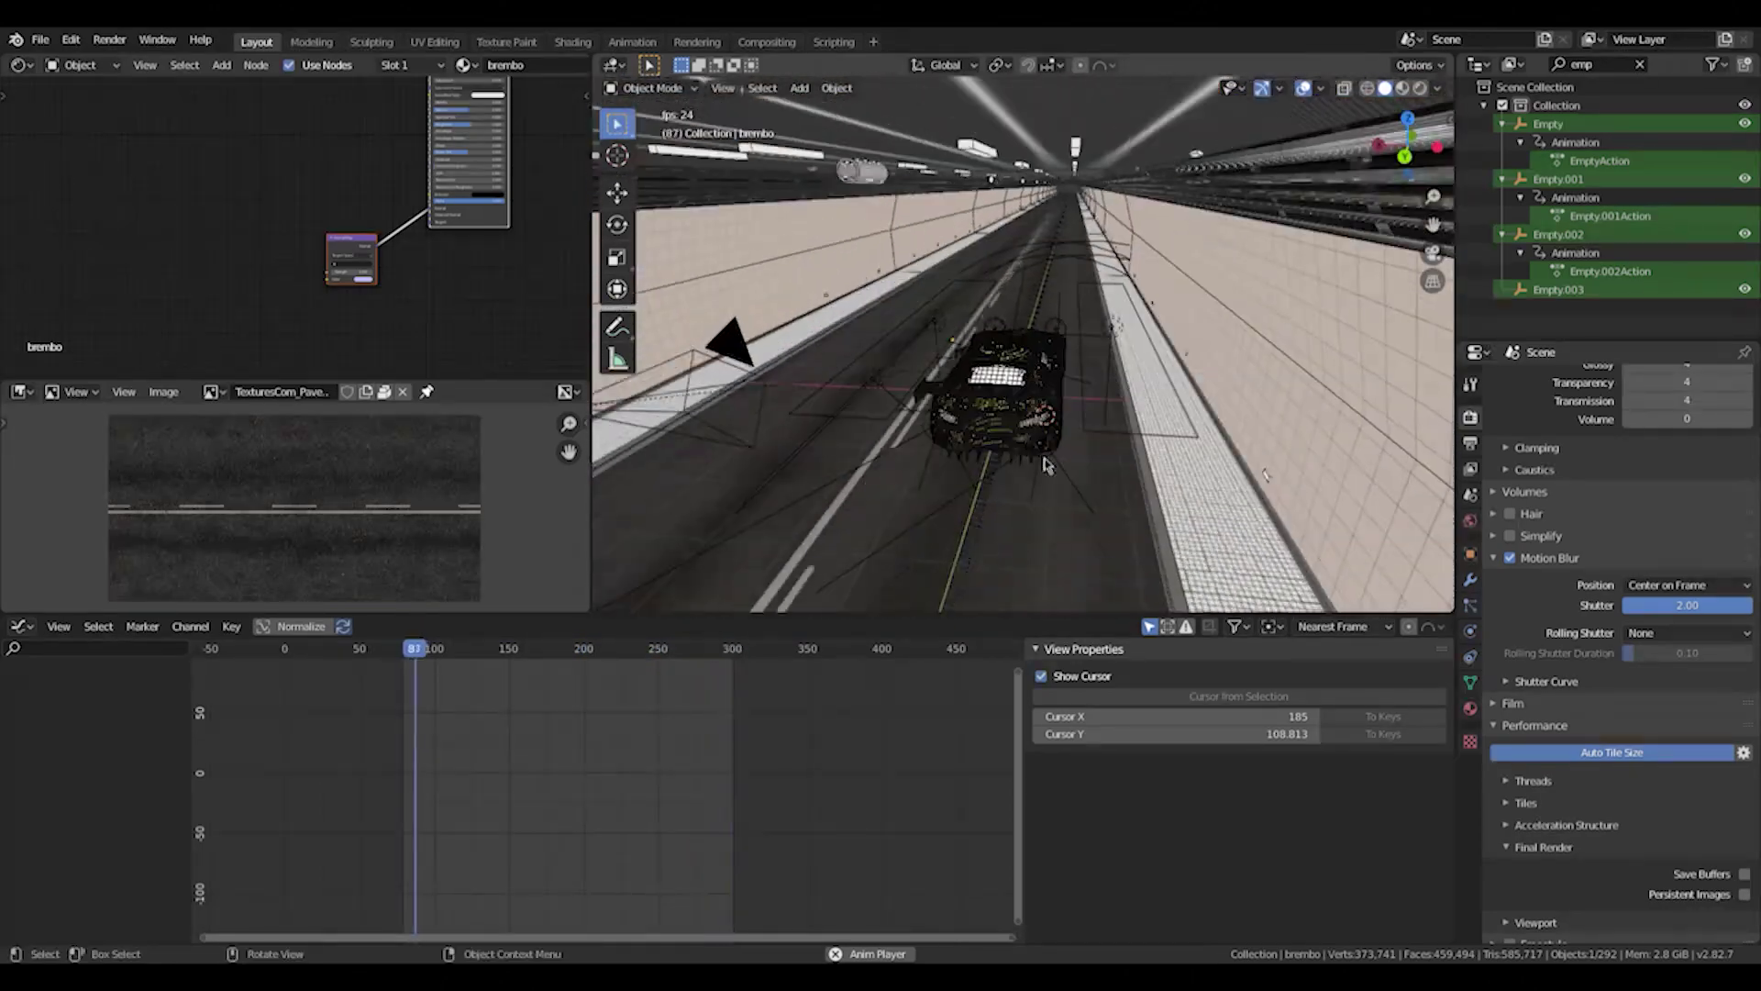
key(space)
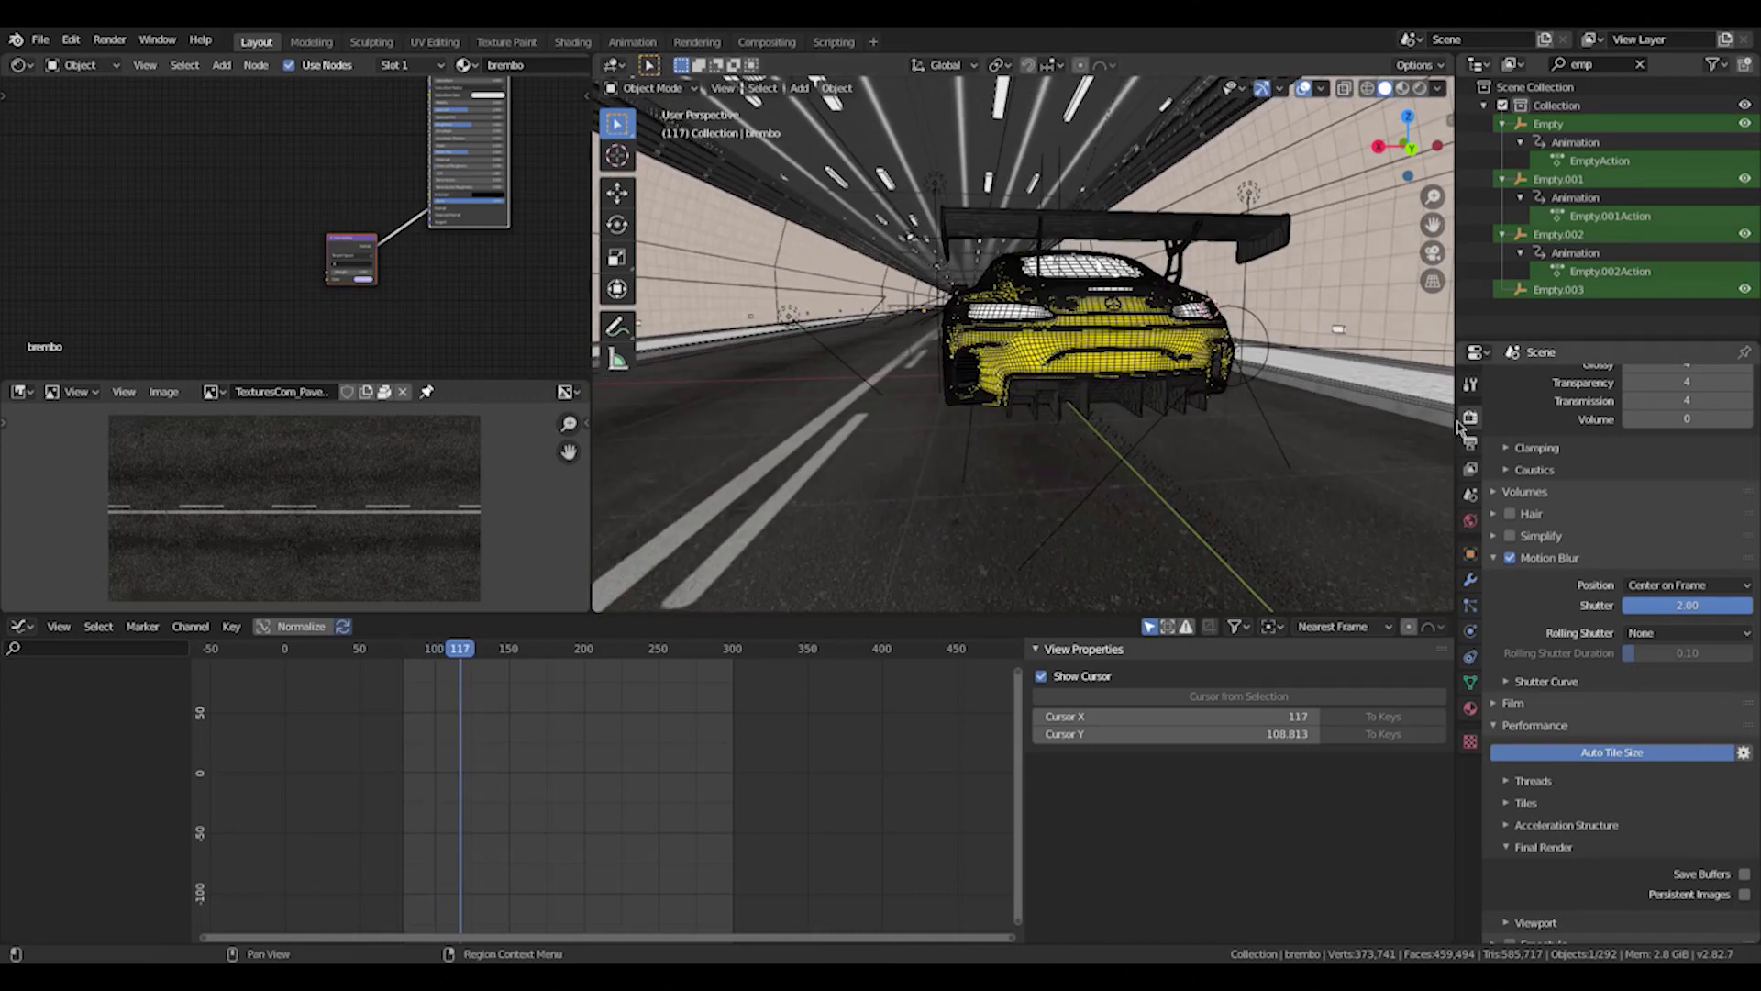
Review the Cycles render device, sampling and light path settings, and display the output dimensions and file format.
scroll(1582, 521, up, 7)
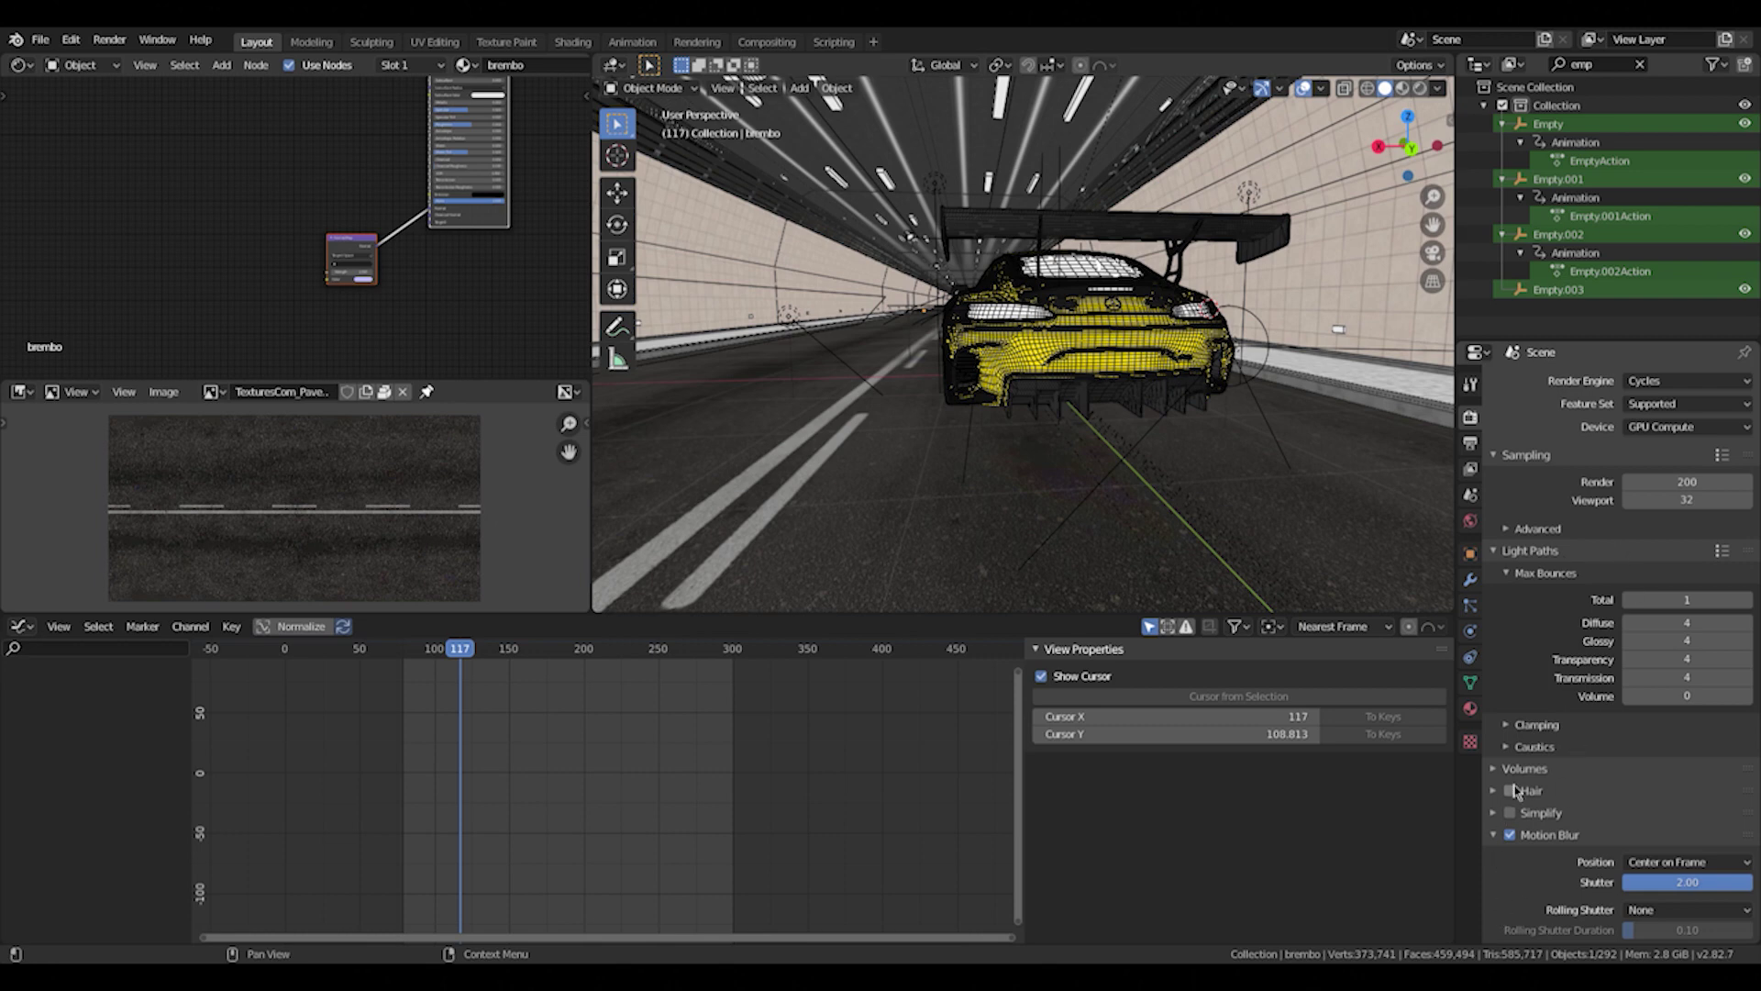
click(1651, 427)
scroll(1545, 629, down, 3)
scroll(1543, 631, up, 3)
click(1471, 443)
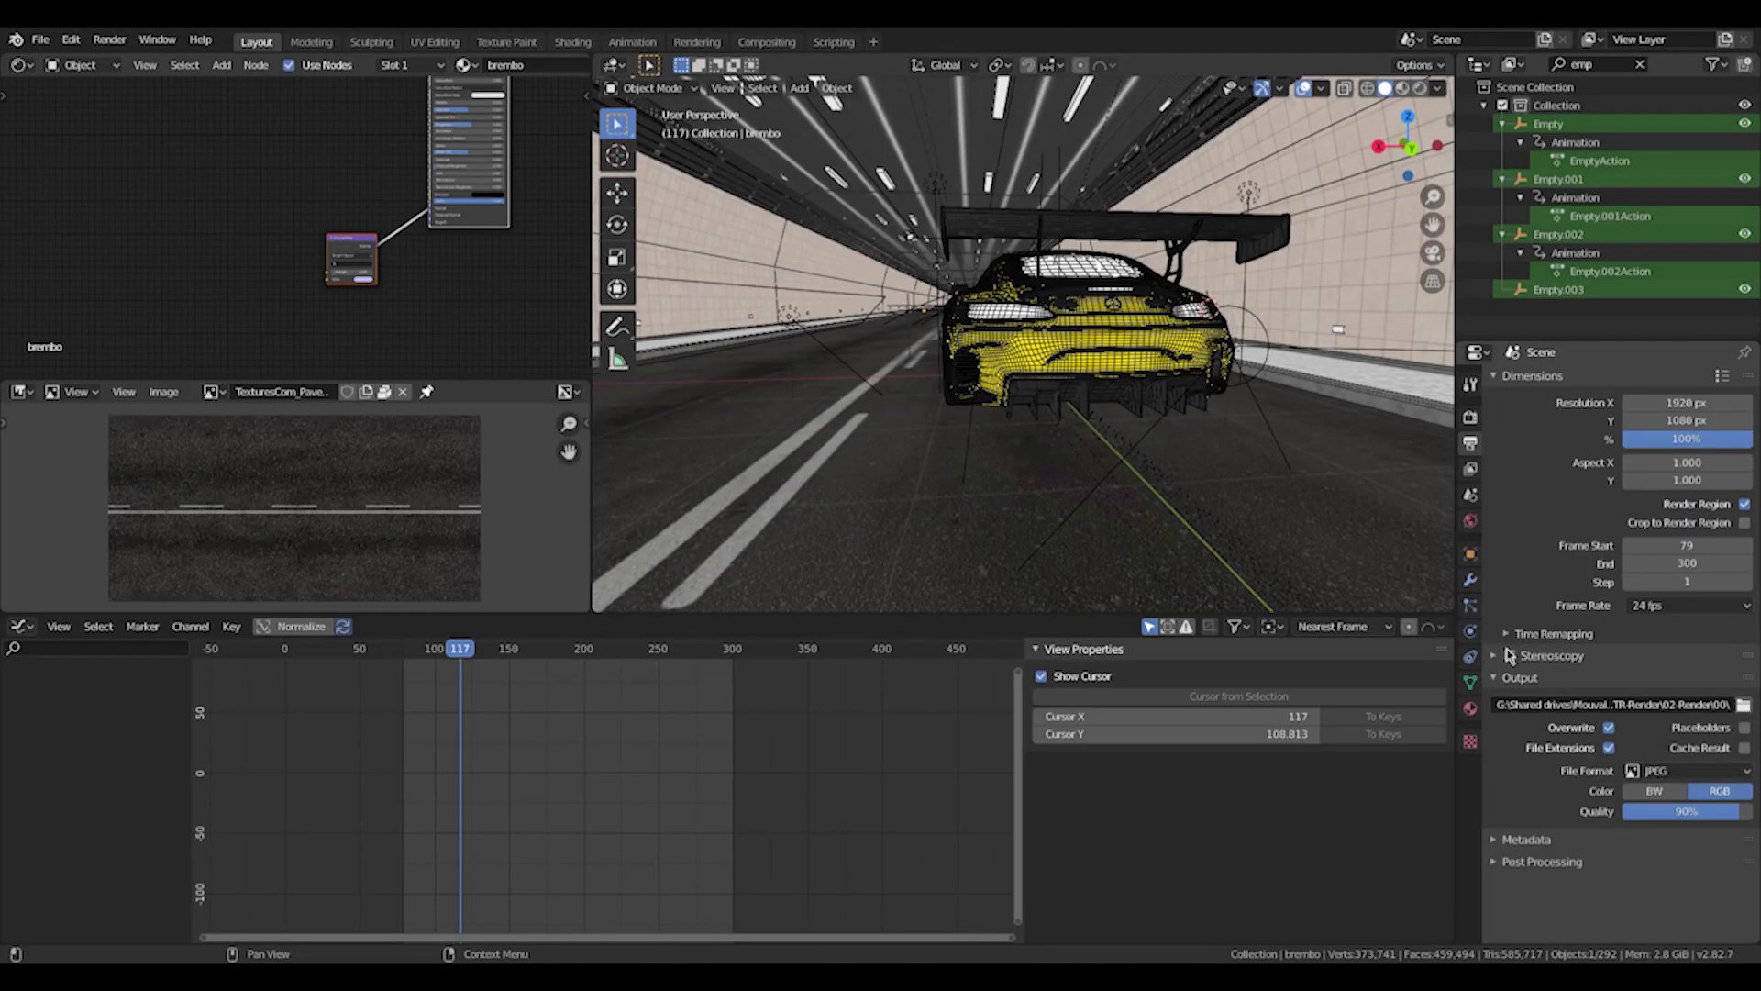
View the car's side up close and examine the scene's Motion Blur render settings.
middle_drag(957, 378, 1101, 401)
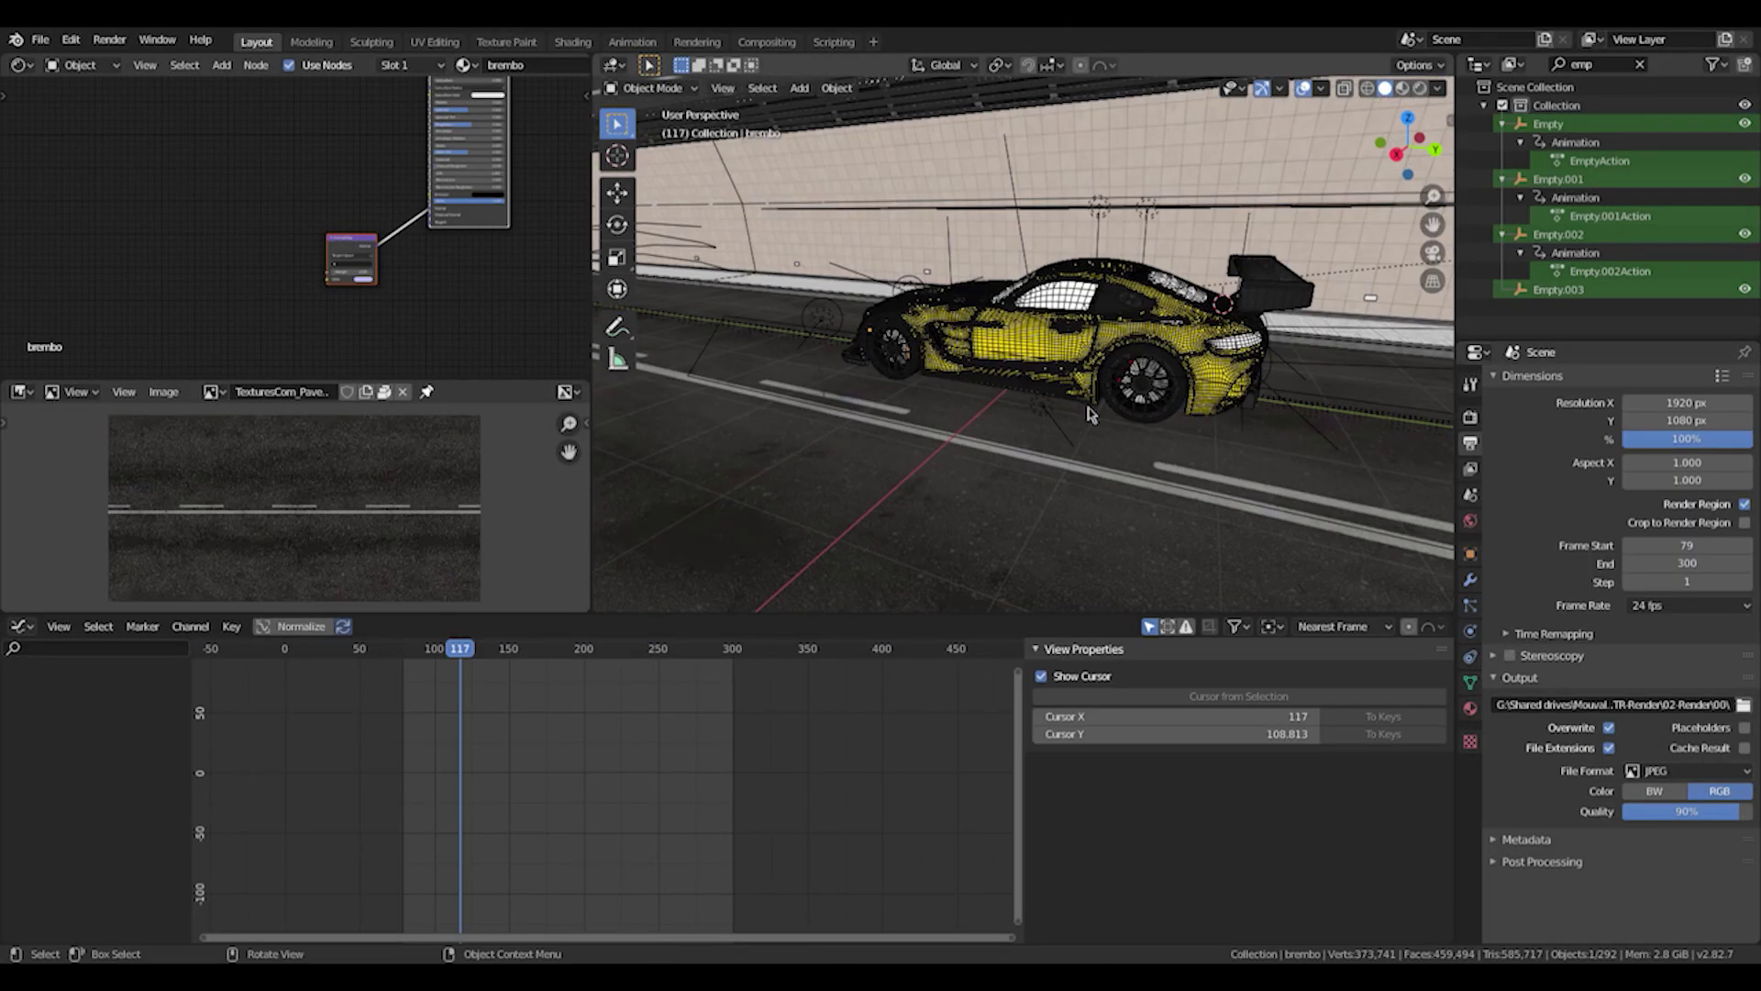
scroll(1101, 381, up, 4)
key(shift+b)
drag(911, 341, 1369, 531)
scroll(1369, 531, down, 6)
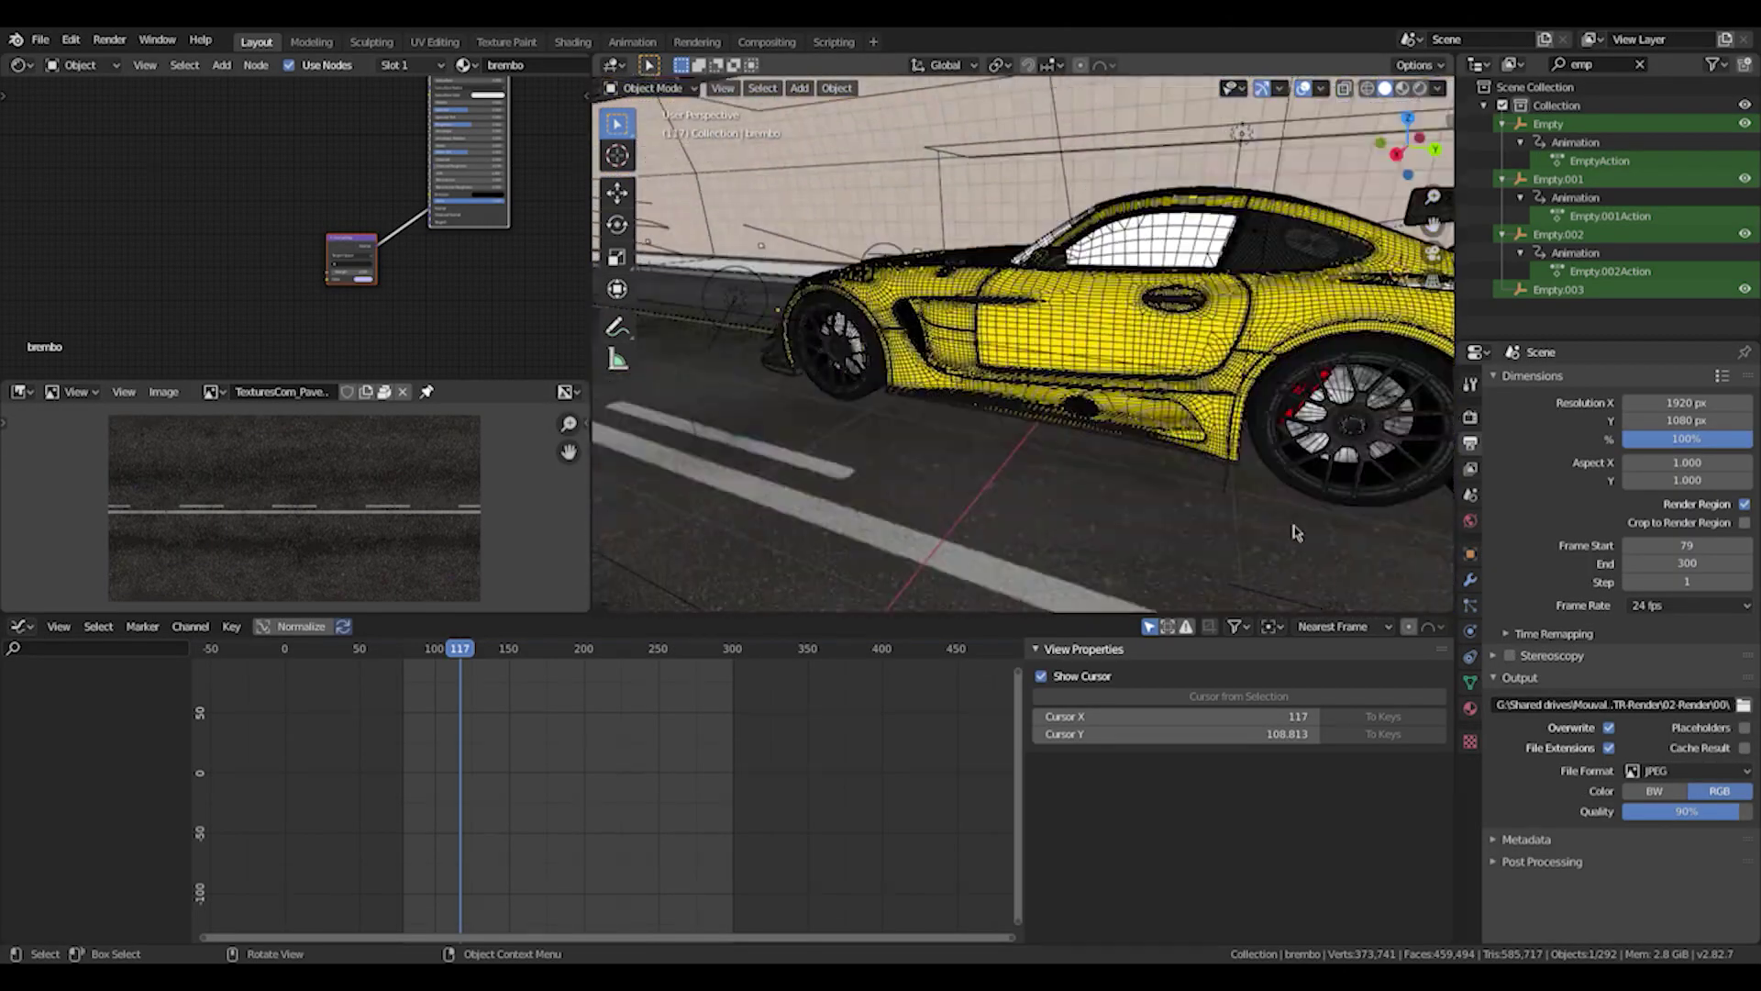
click(1471, 417)
click(1552, 834)
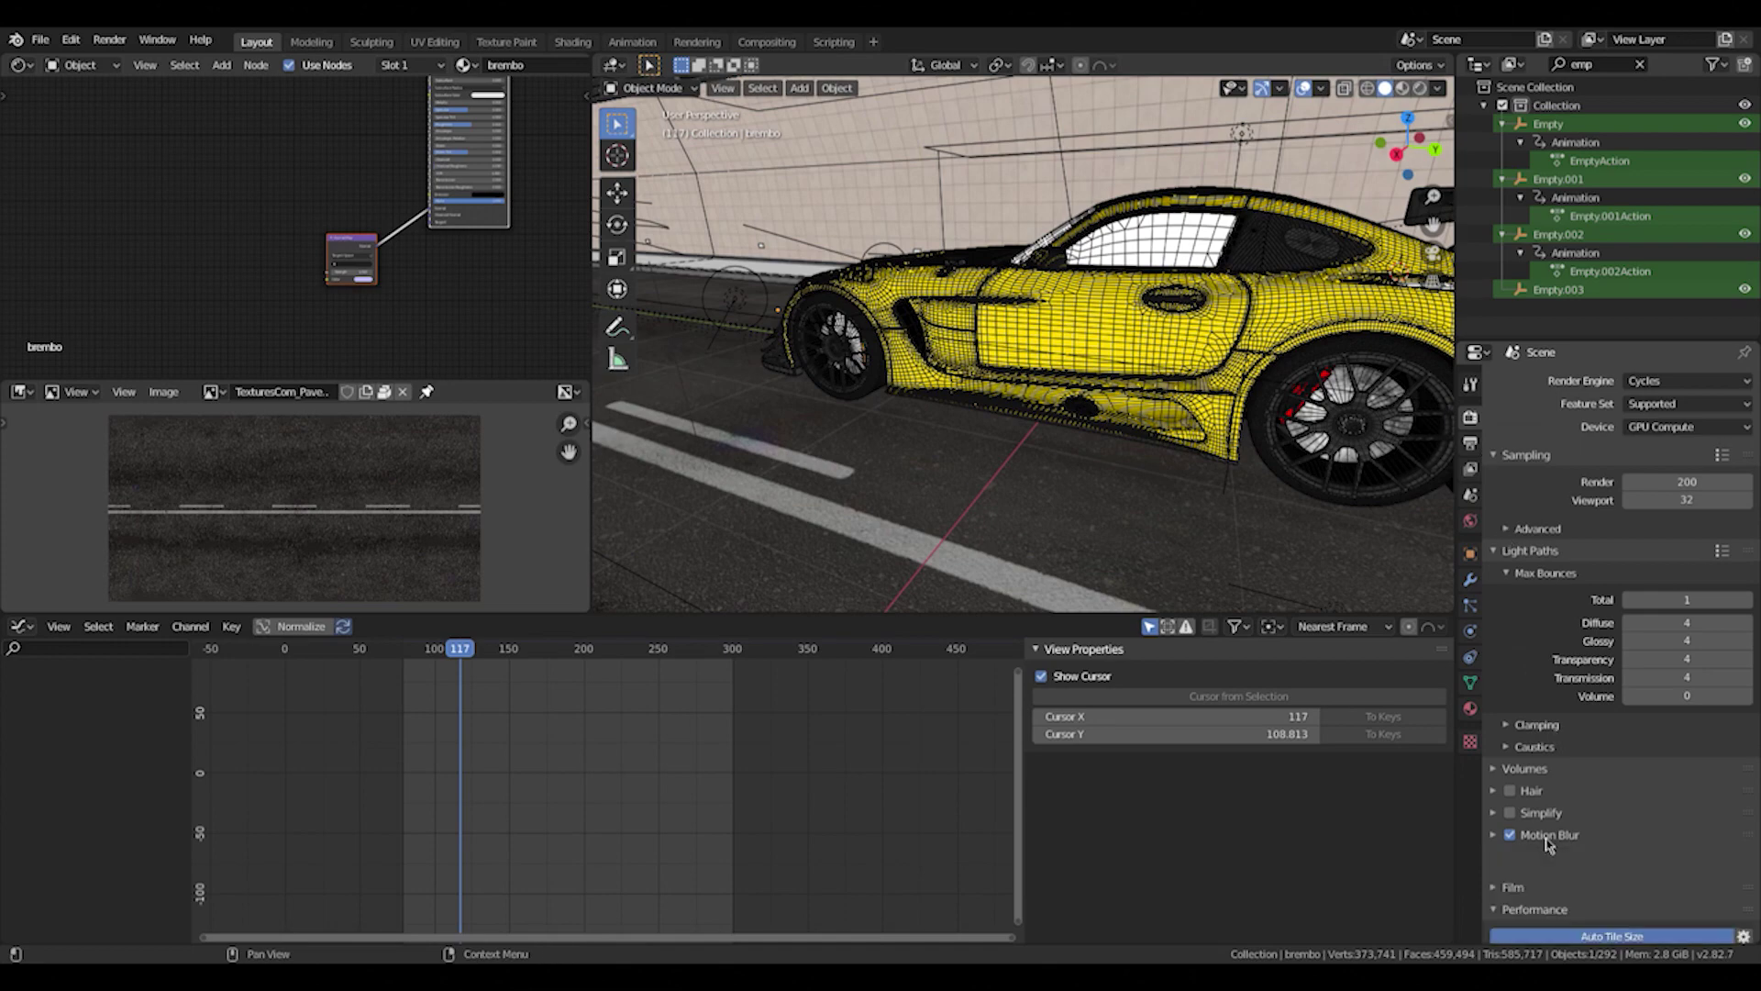
click(1534, 879)
scroll(1560, 825, down, 5)
click(1560, 679)
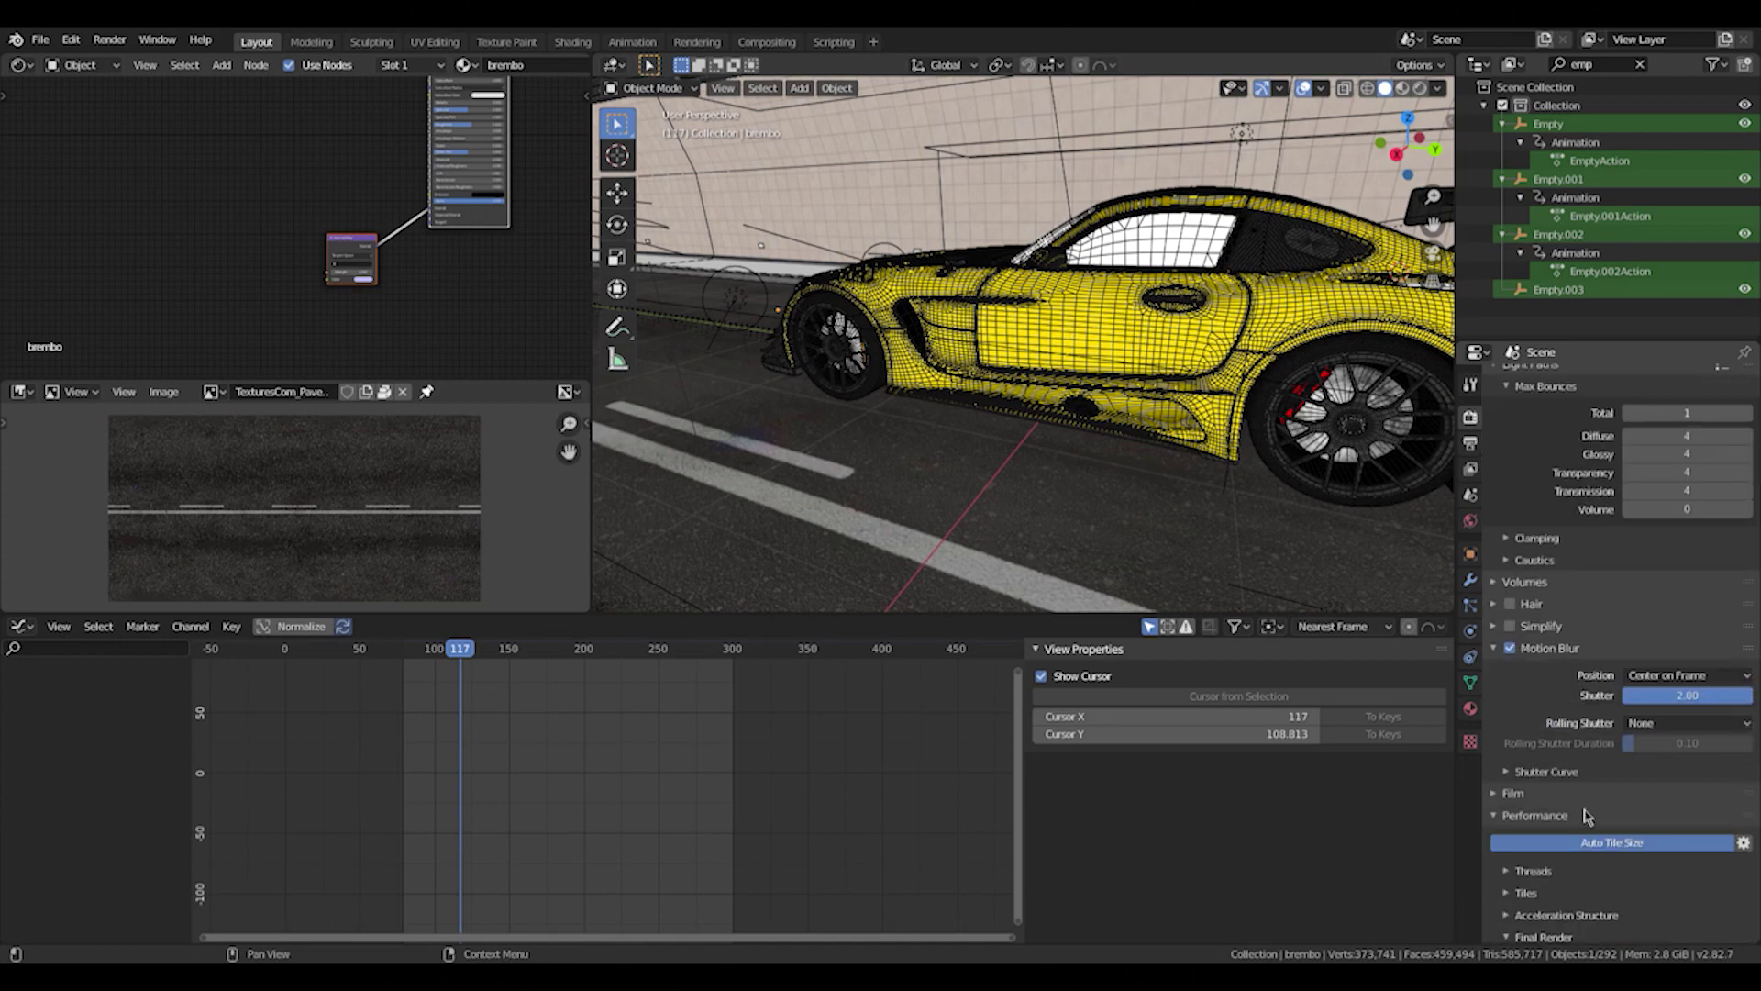
scroll(1101, 523, down, 5)
Select the camera behind the car and examine its focal length and depth of field settings.
middle_drag(1126, 432, 1116, 380)
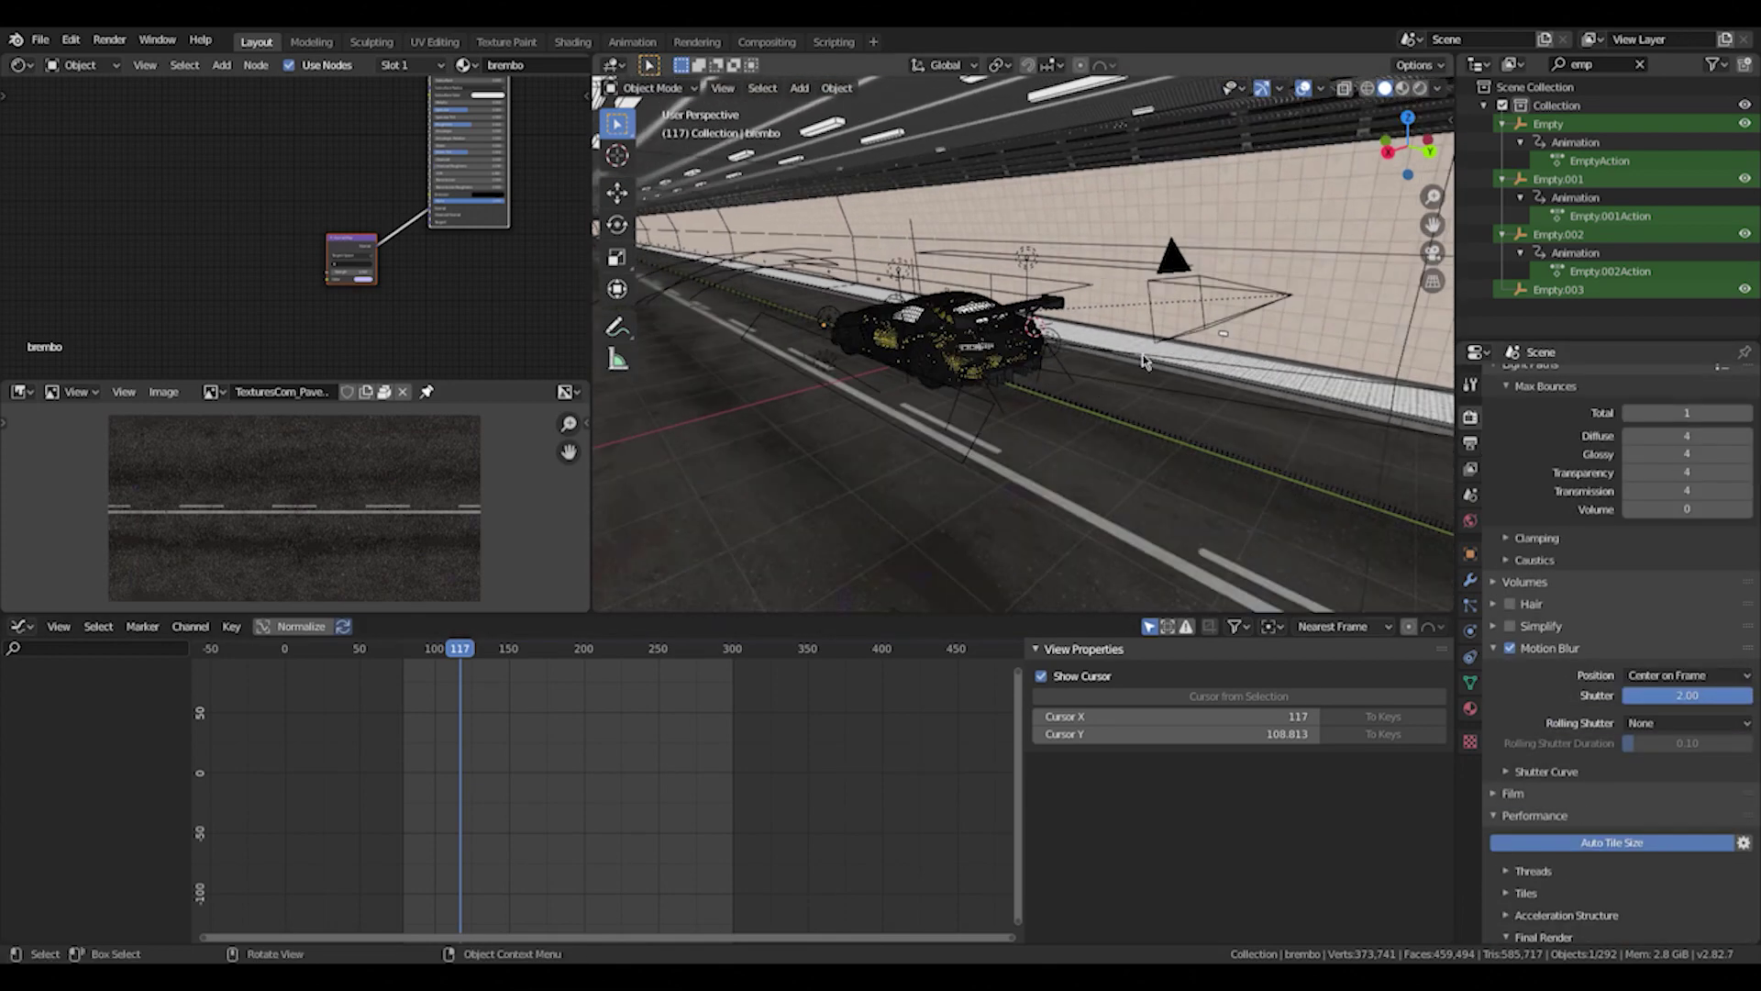
click(1183, 268)
click(1470, 633)
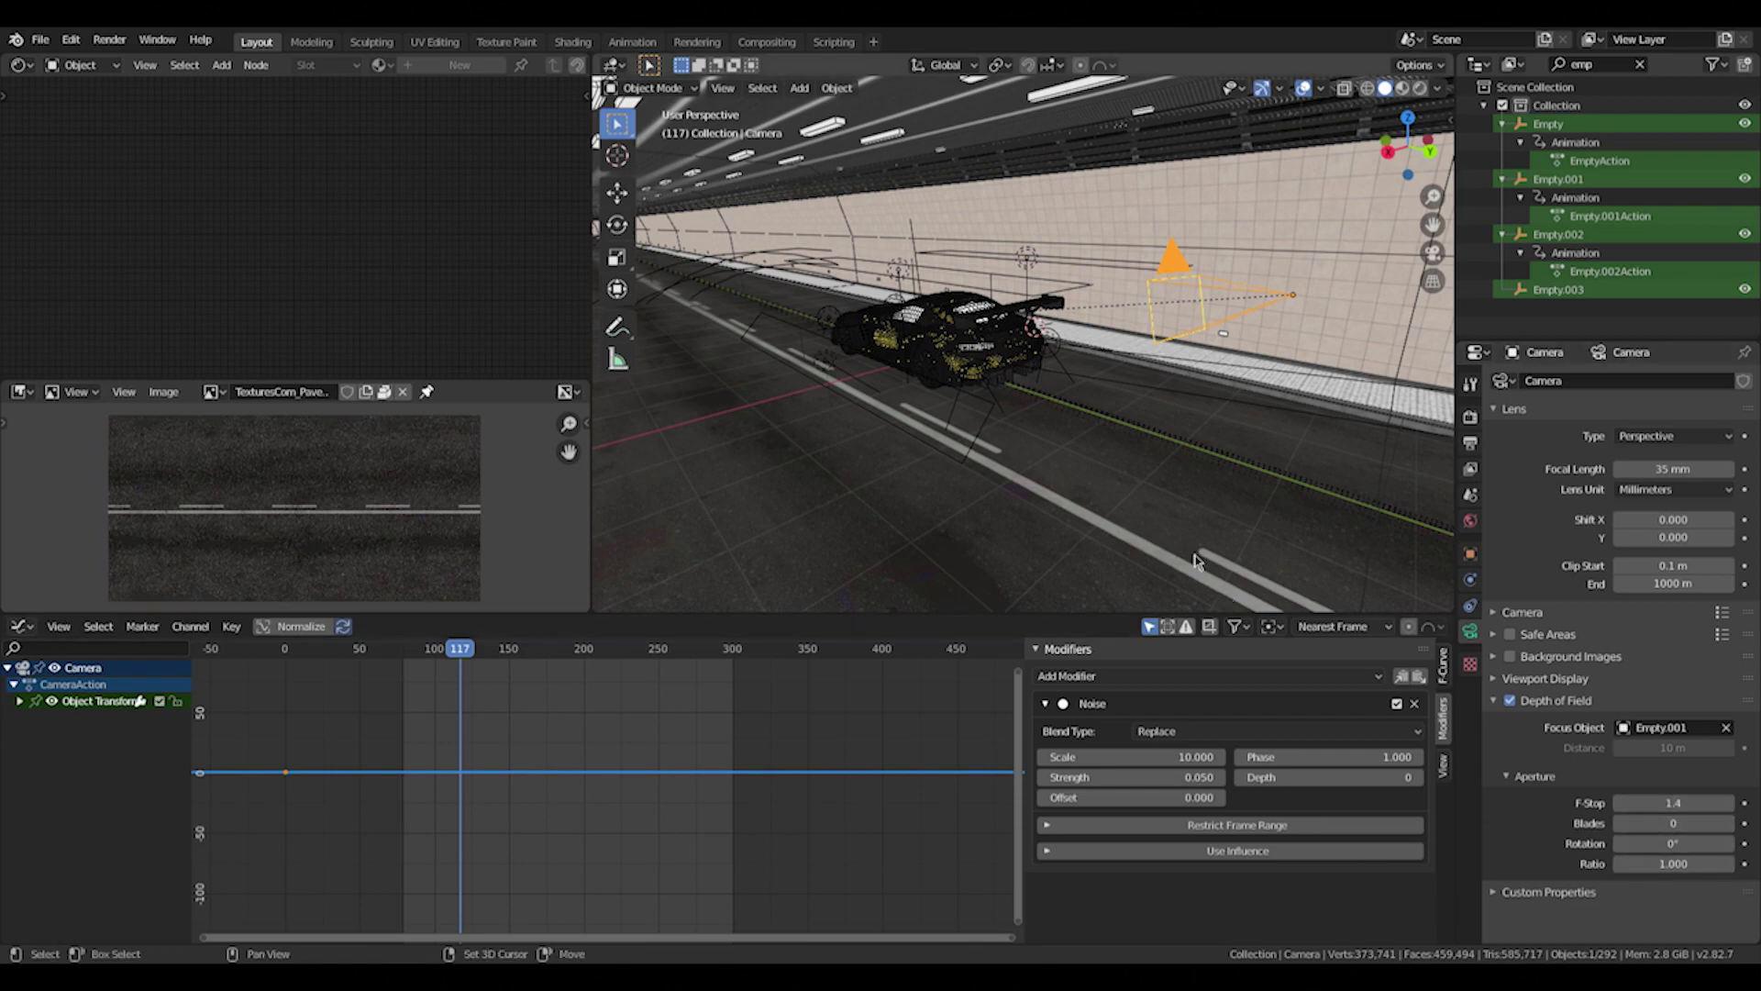
middle_drag(1199, 554, 1180, 512)
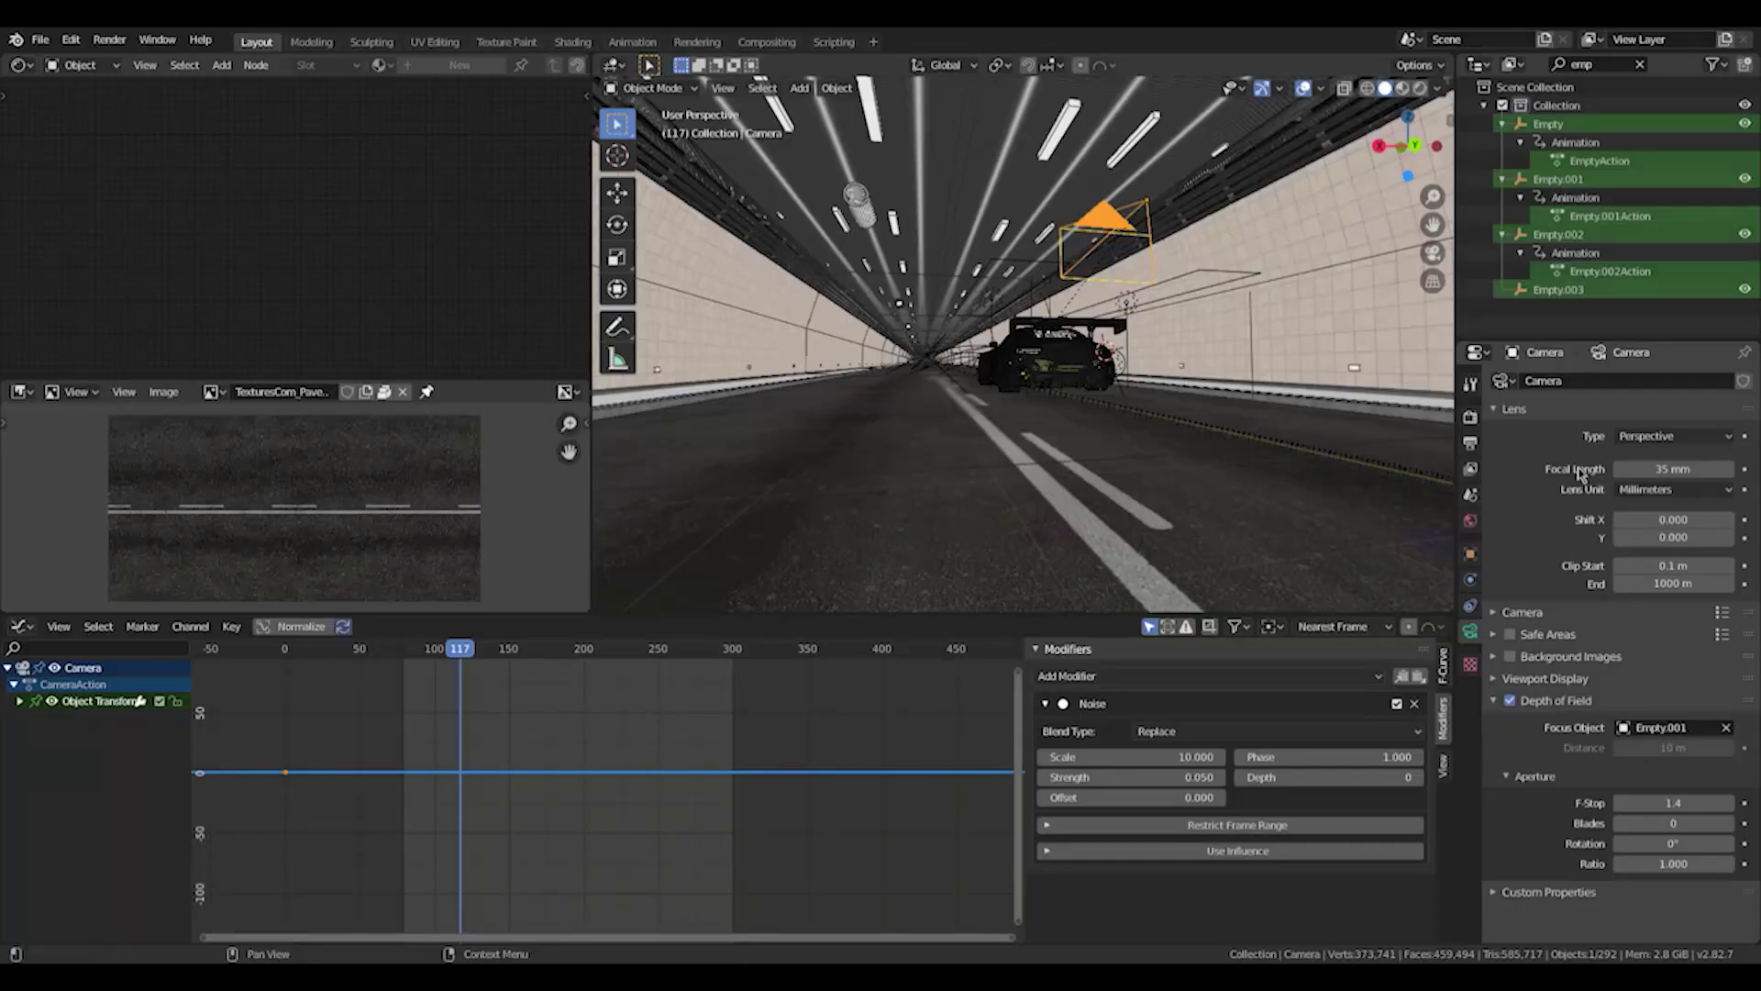
Select the car's painted body and display its material nodes in a maximized shader editor.
scroll(1083, 378, up, 2)
middle_drag(1039, 359, 1007, 300)
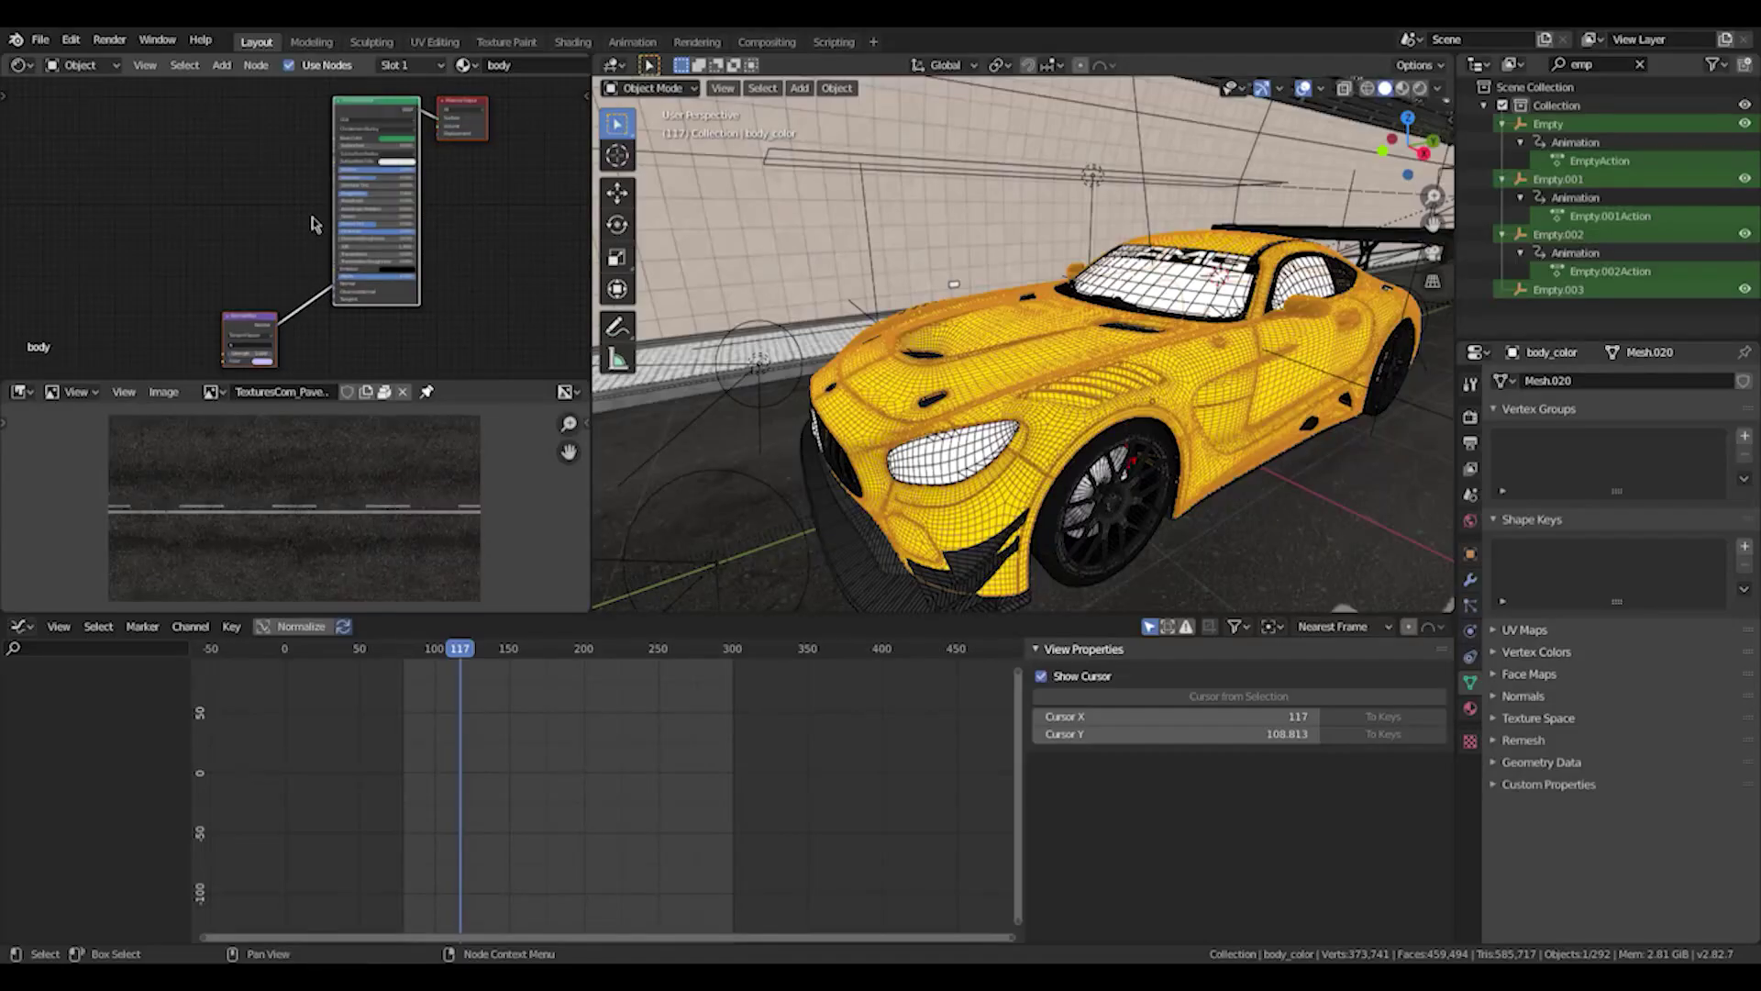
scroll(346, 230, up, 5)
middle_drag(484, 165, 464, 233)
scroll(475, 234, down, 5)
key(ctrl+space)
middle_drag(949, 375, 796, 261)
middle_drag(1007, 279, 1018, 237)
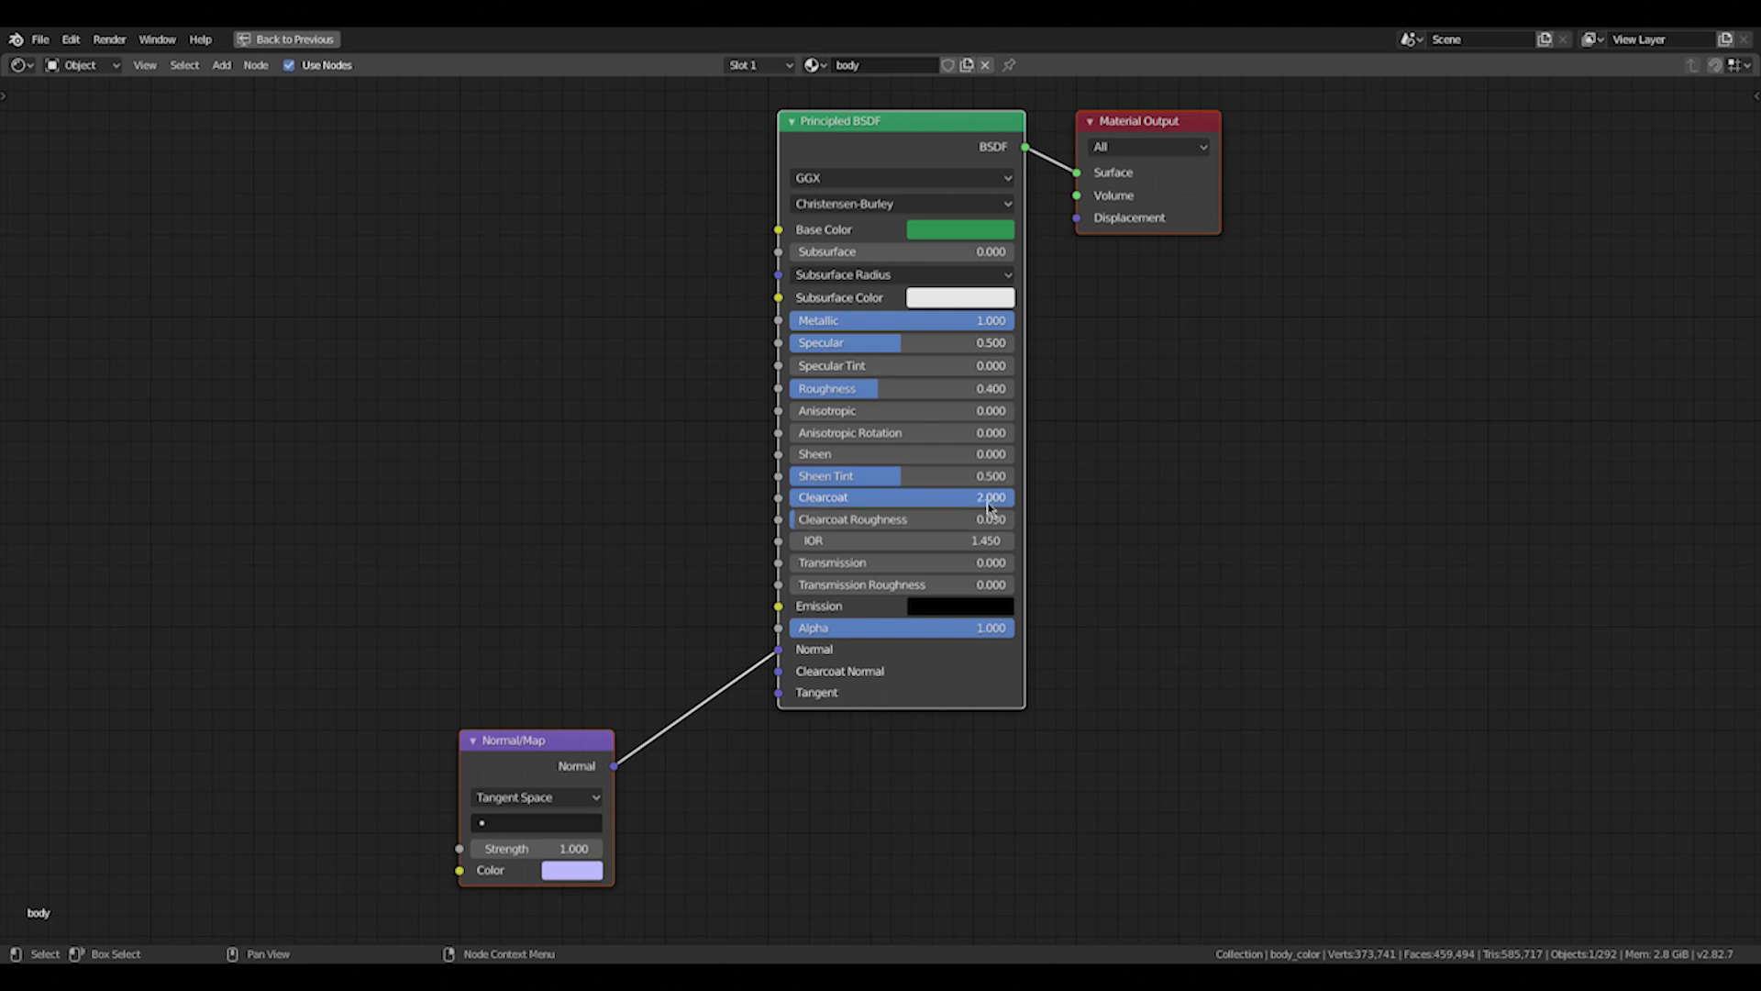
Try a lower Clearcoat on the body material's Principled BSDF and set it back to 2.
click(954, 502)
text(1)
key(Return)
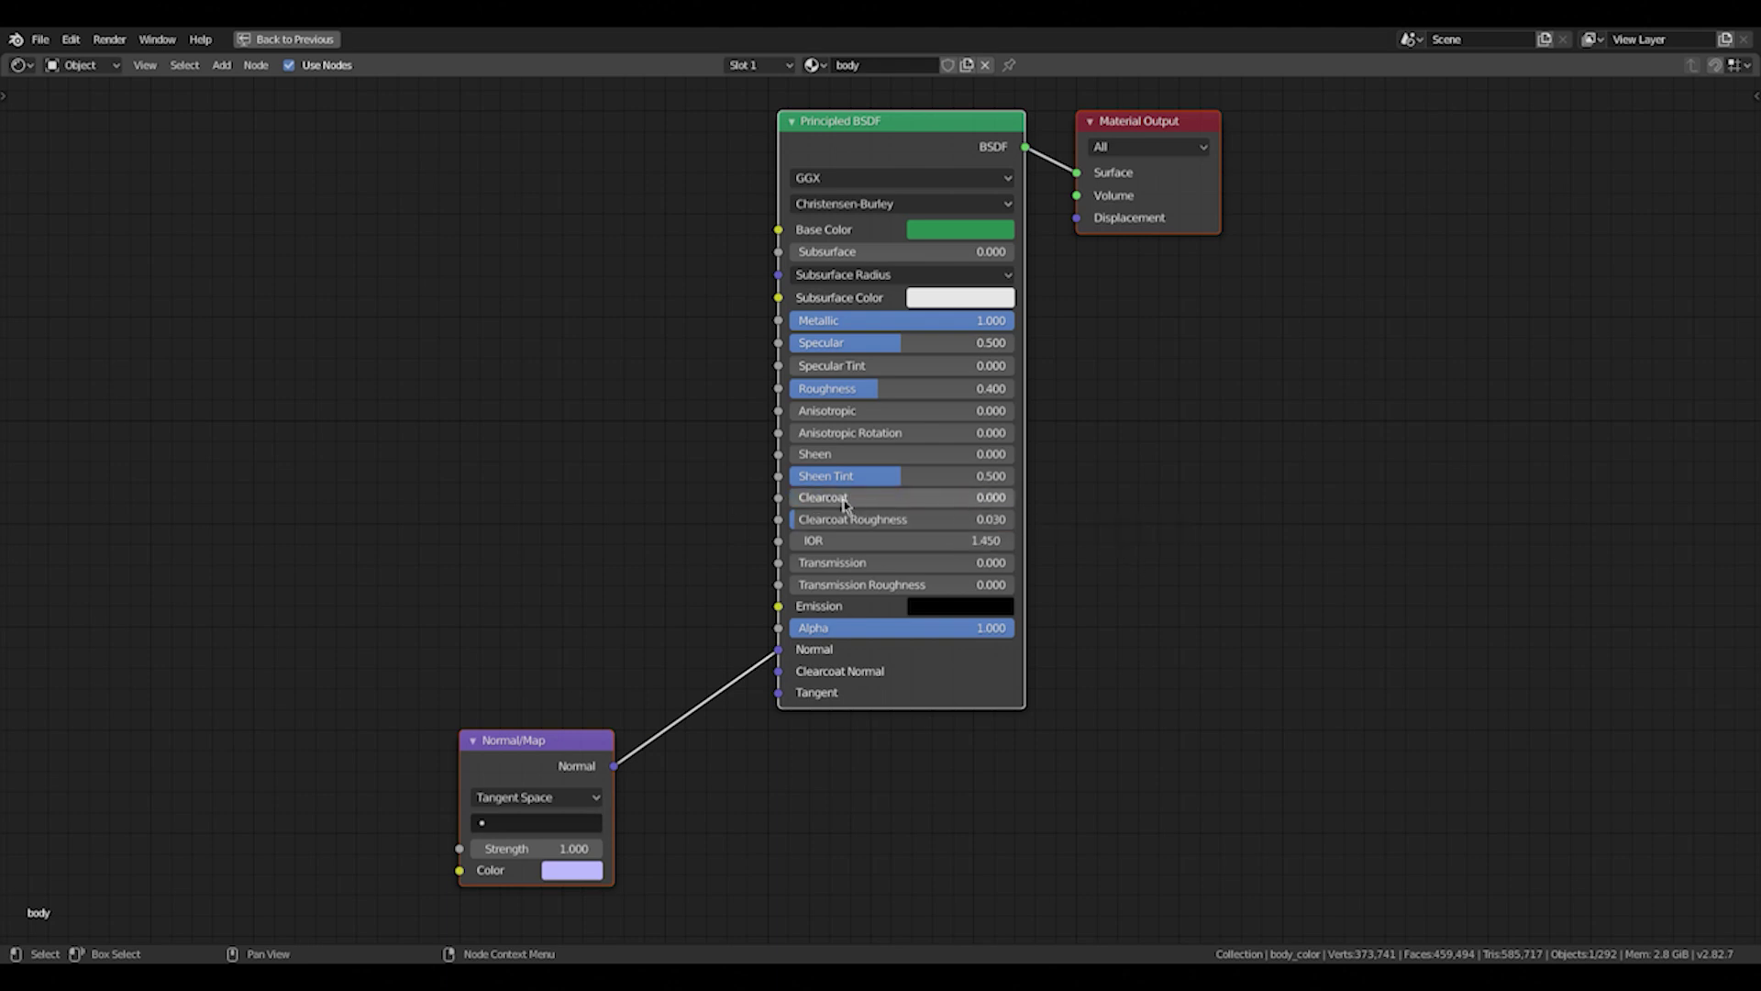
click(939, 500)
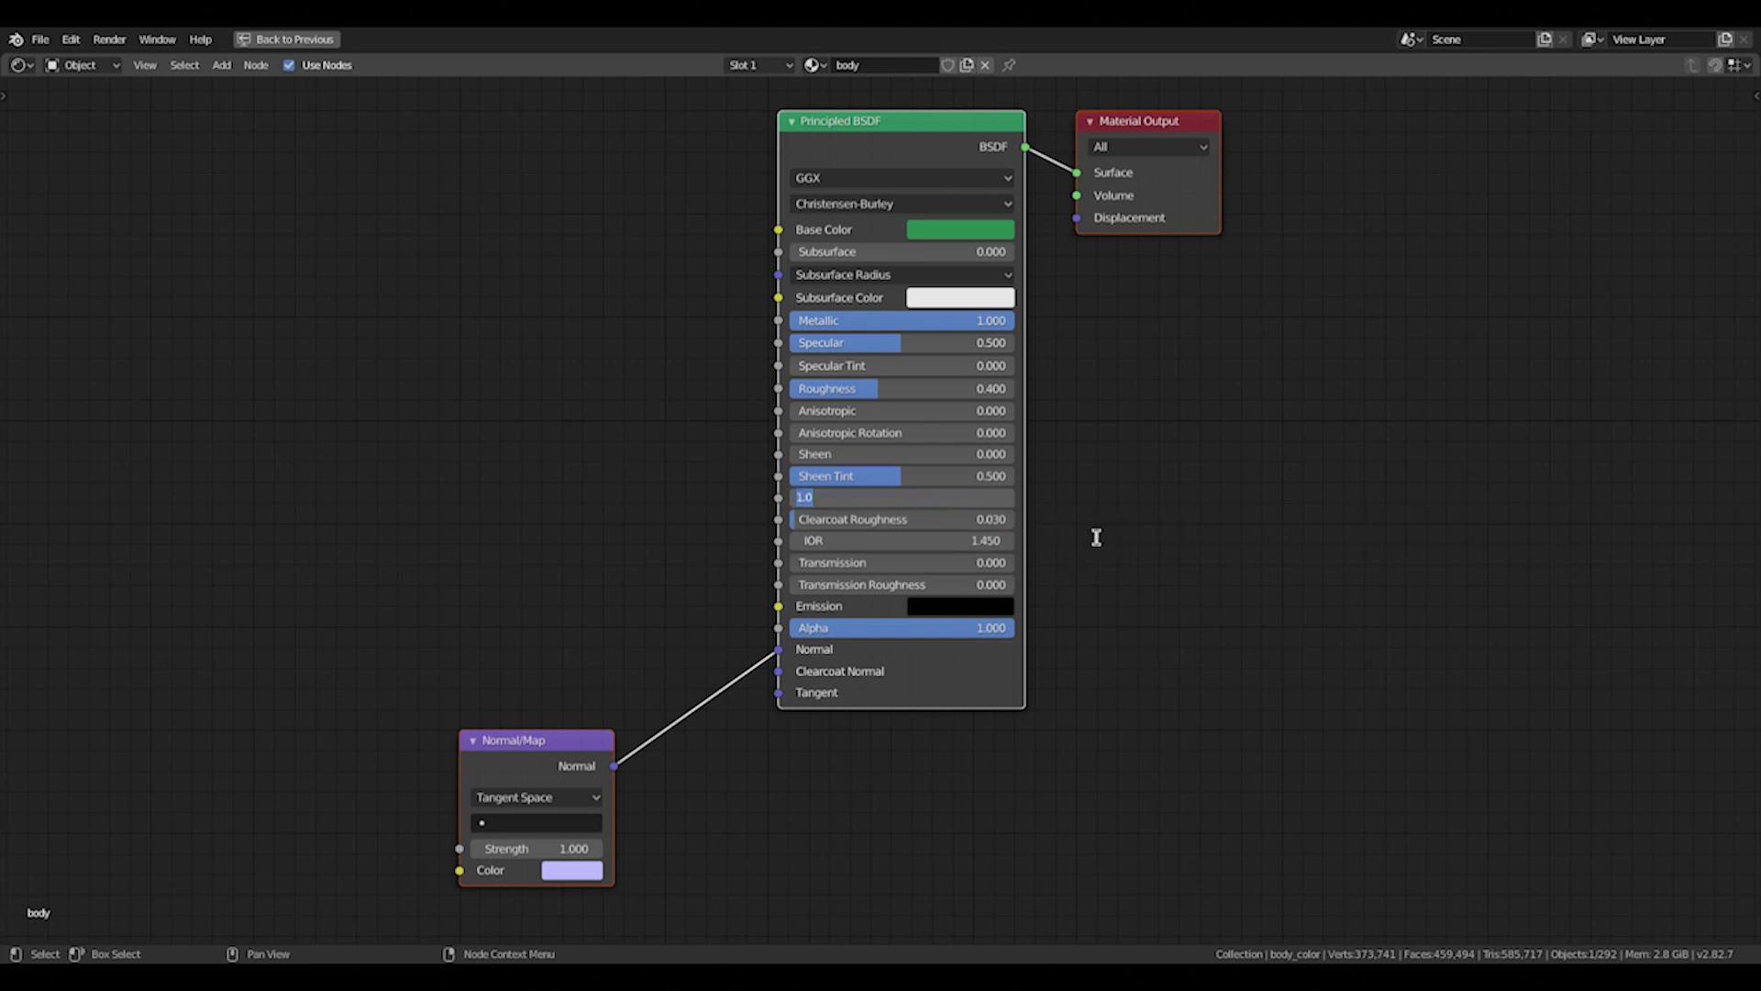
text(2)
key(Return)
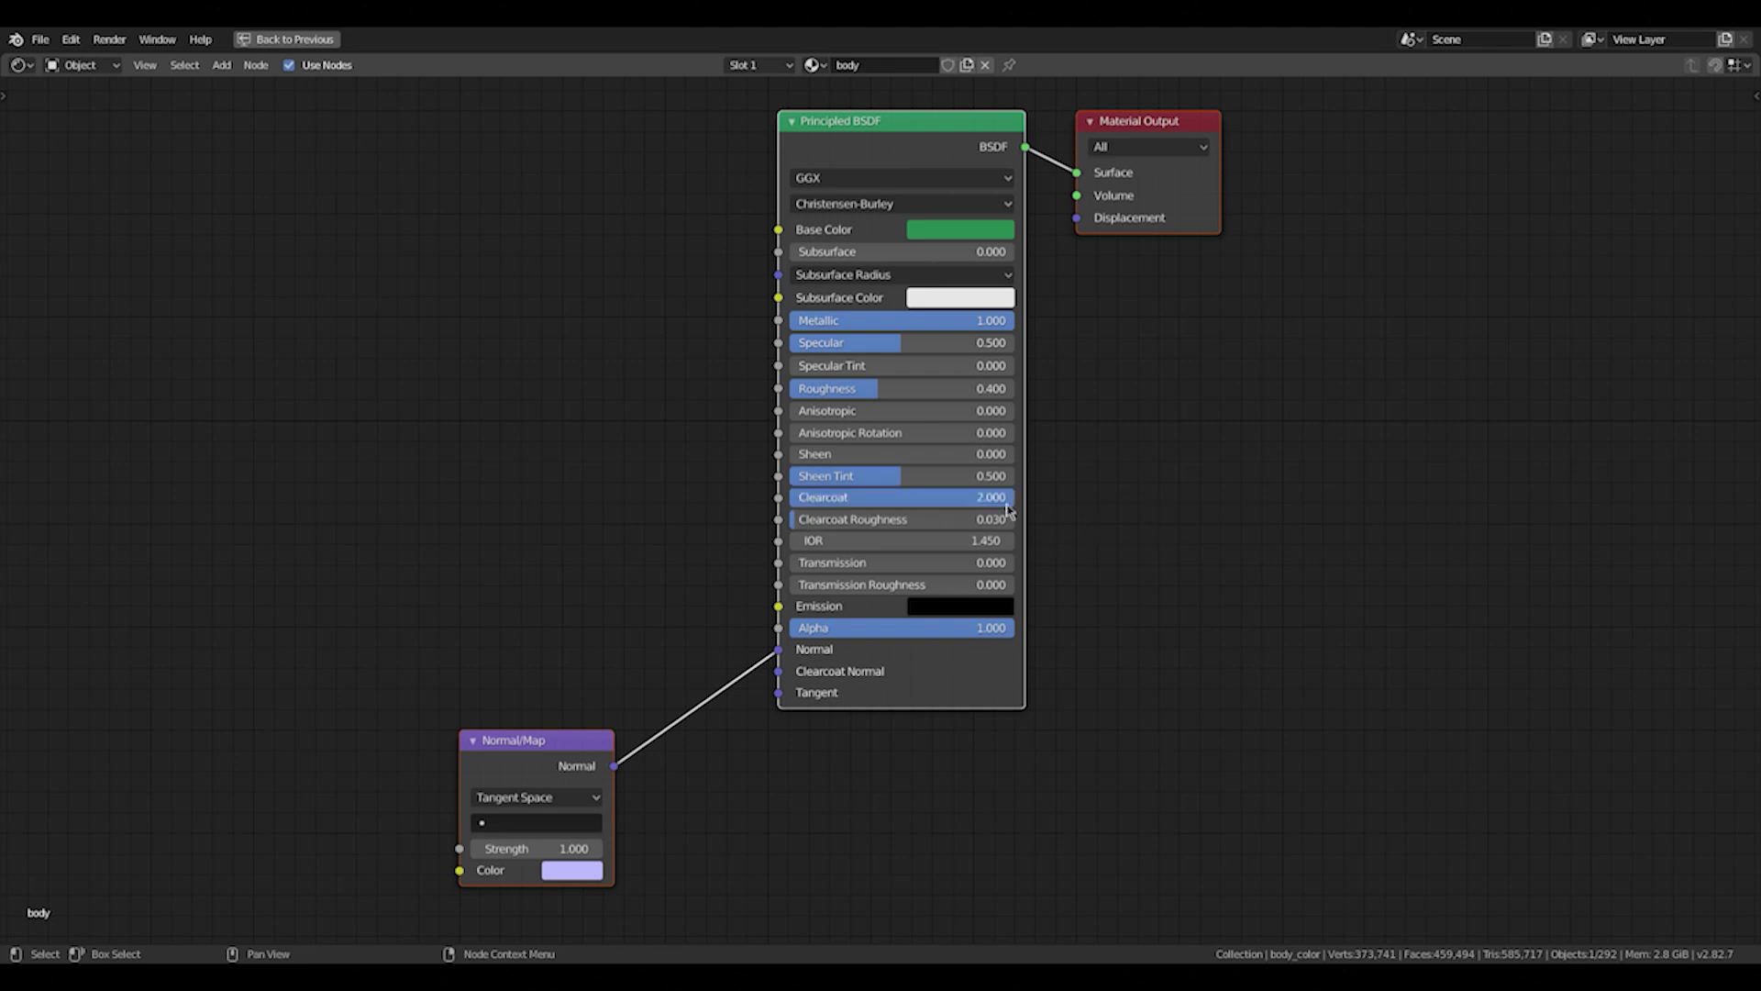
Try out the body material's Metallic and Roughness sliders, keeping Metallic at 1 and entering 0.4 for Roughness.
mouse_move(979, 321)
mouse_down()
mouse_move(791, 321)
mouse_move(1012, 321)
mouse_up()
drag(862, 388, 874, 388)
click(993, 395)
text(.4)
key(Return)
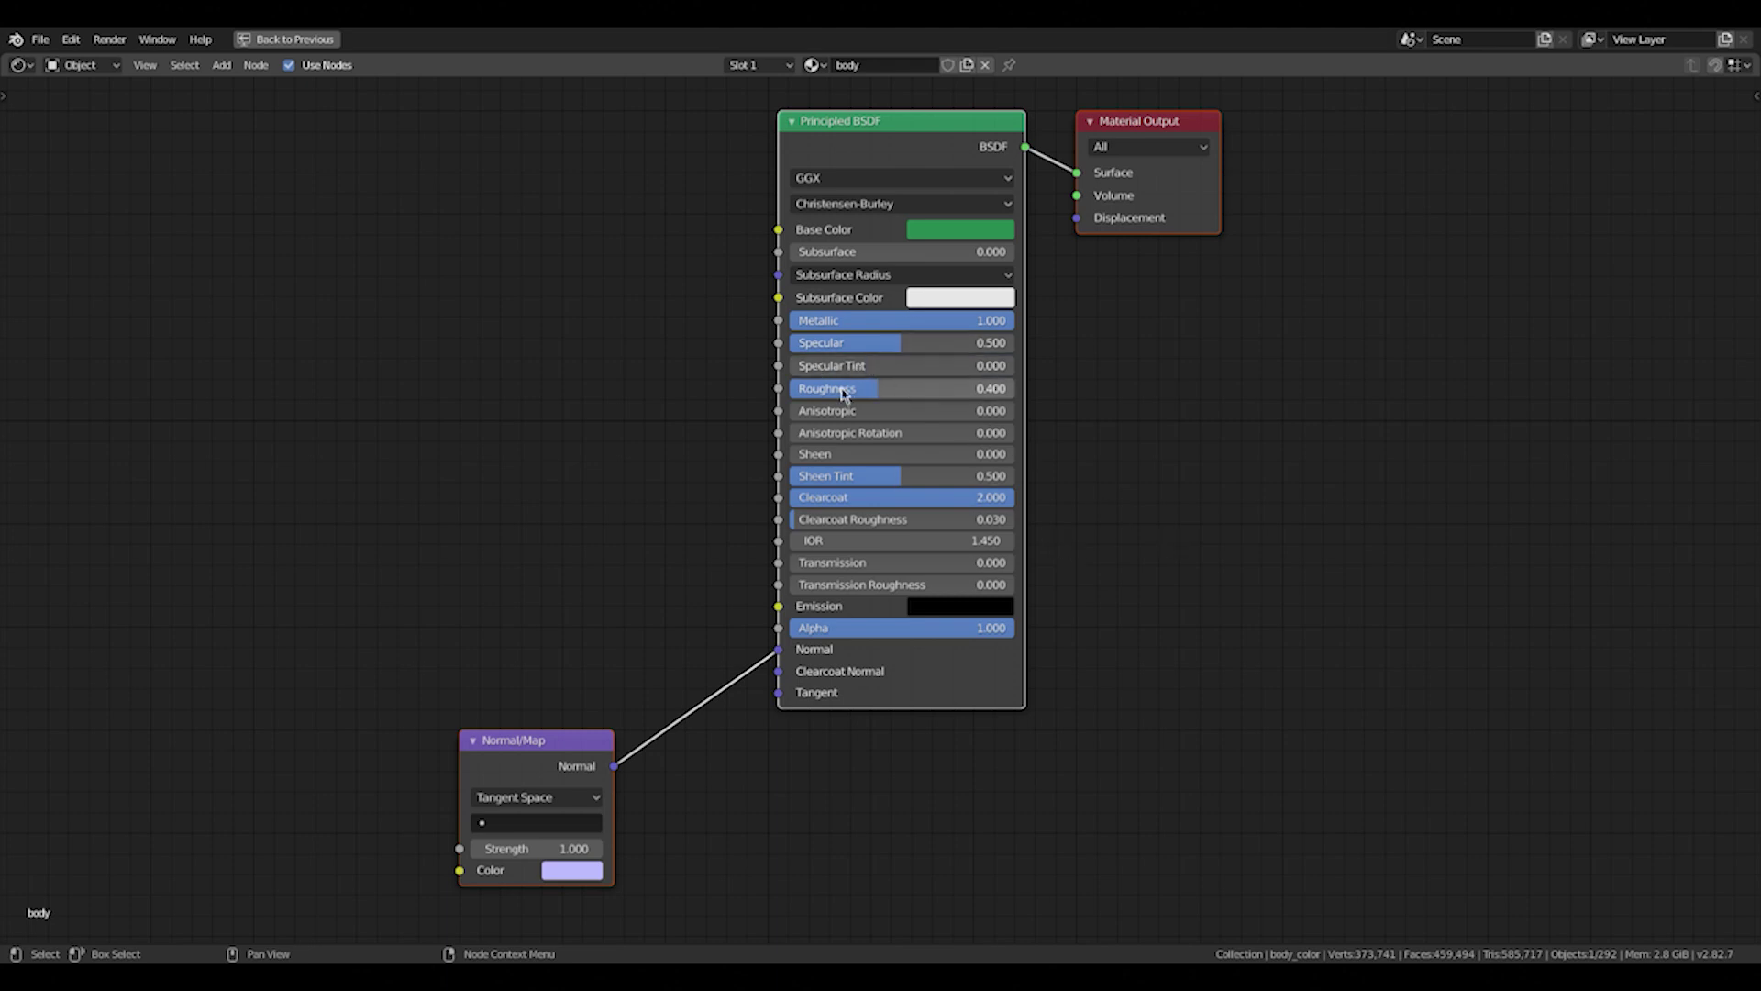
Delete the Normal/Map node from the body material and restore the full layout.
click(552, 733)
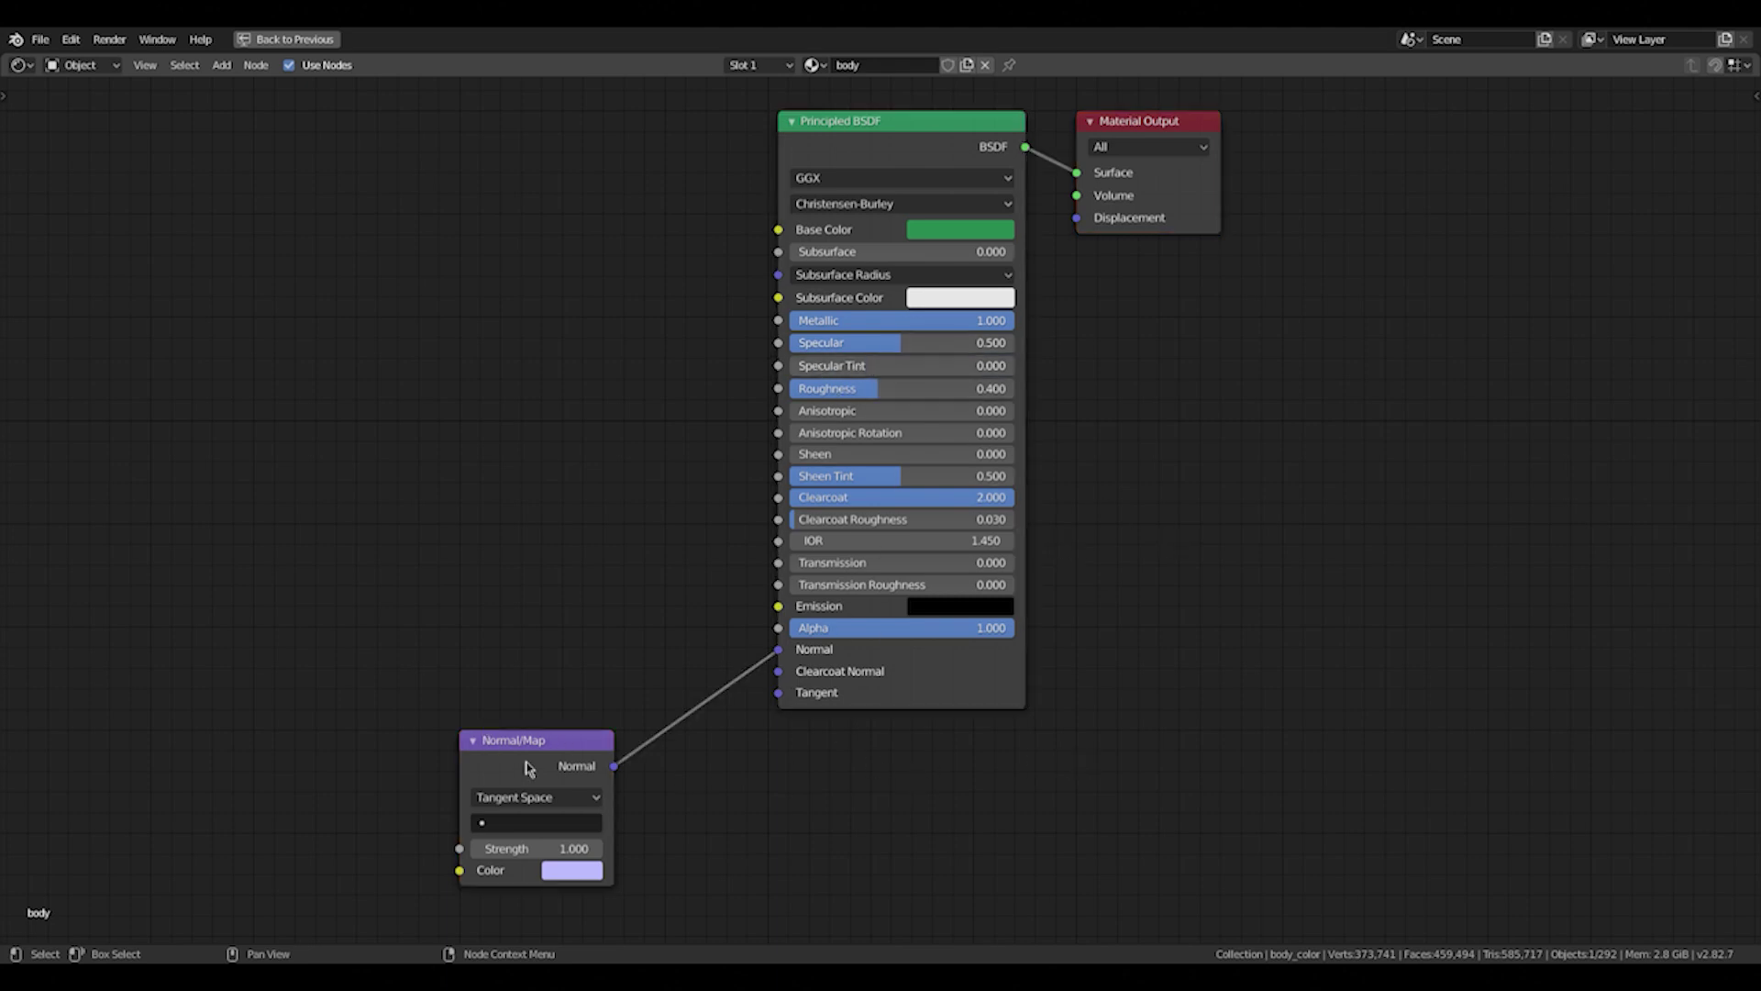
key(x)
middle_drag(1245, 344, 1099, 404)
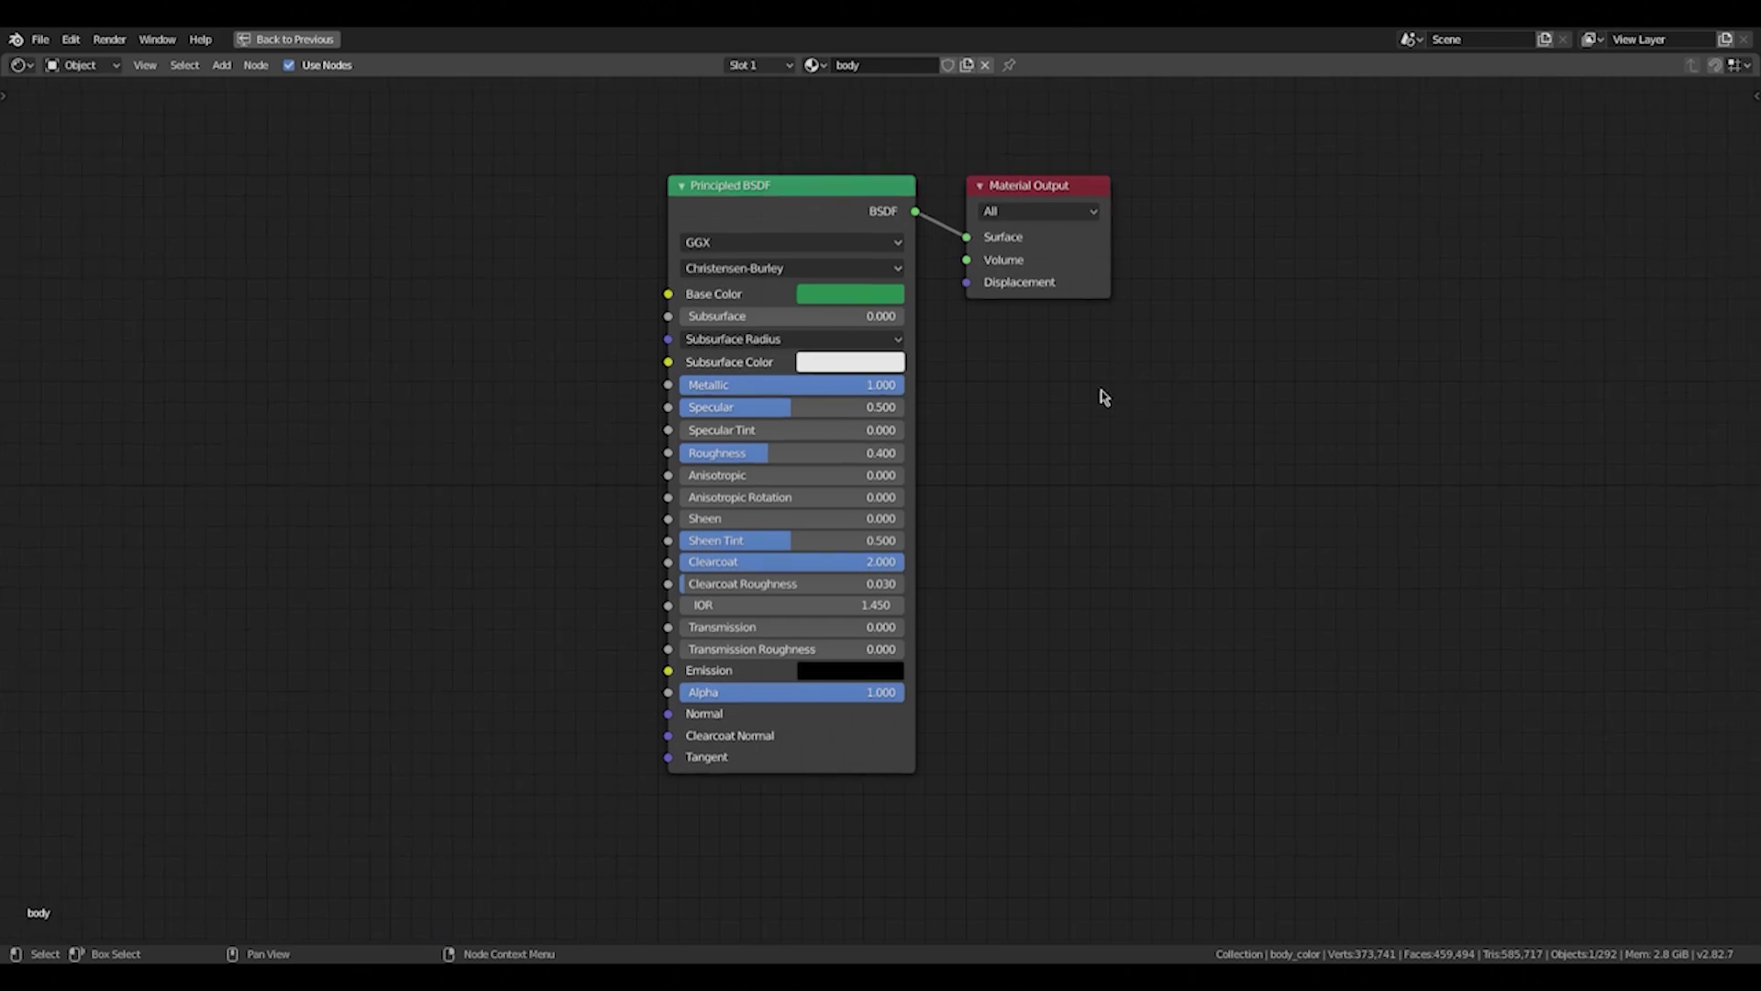
key(ctrl+space)
Examine the car body's mesh up close in Edit Mode and return to Object Mode.
scroll(844, 506, down, 3)
middle_drag(845, 506, 1057, 329)
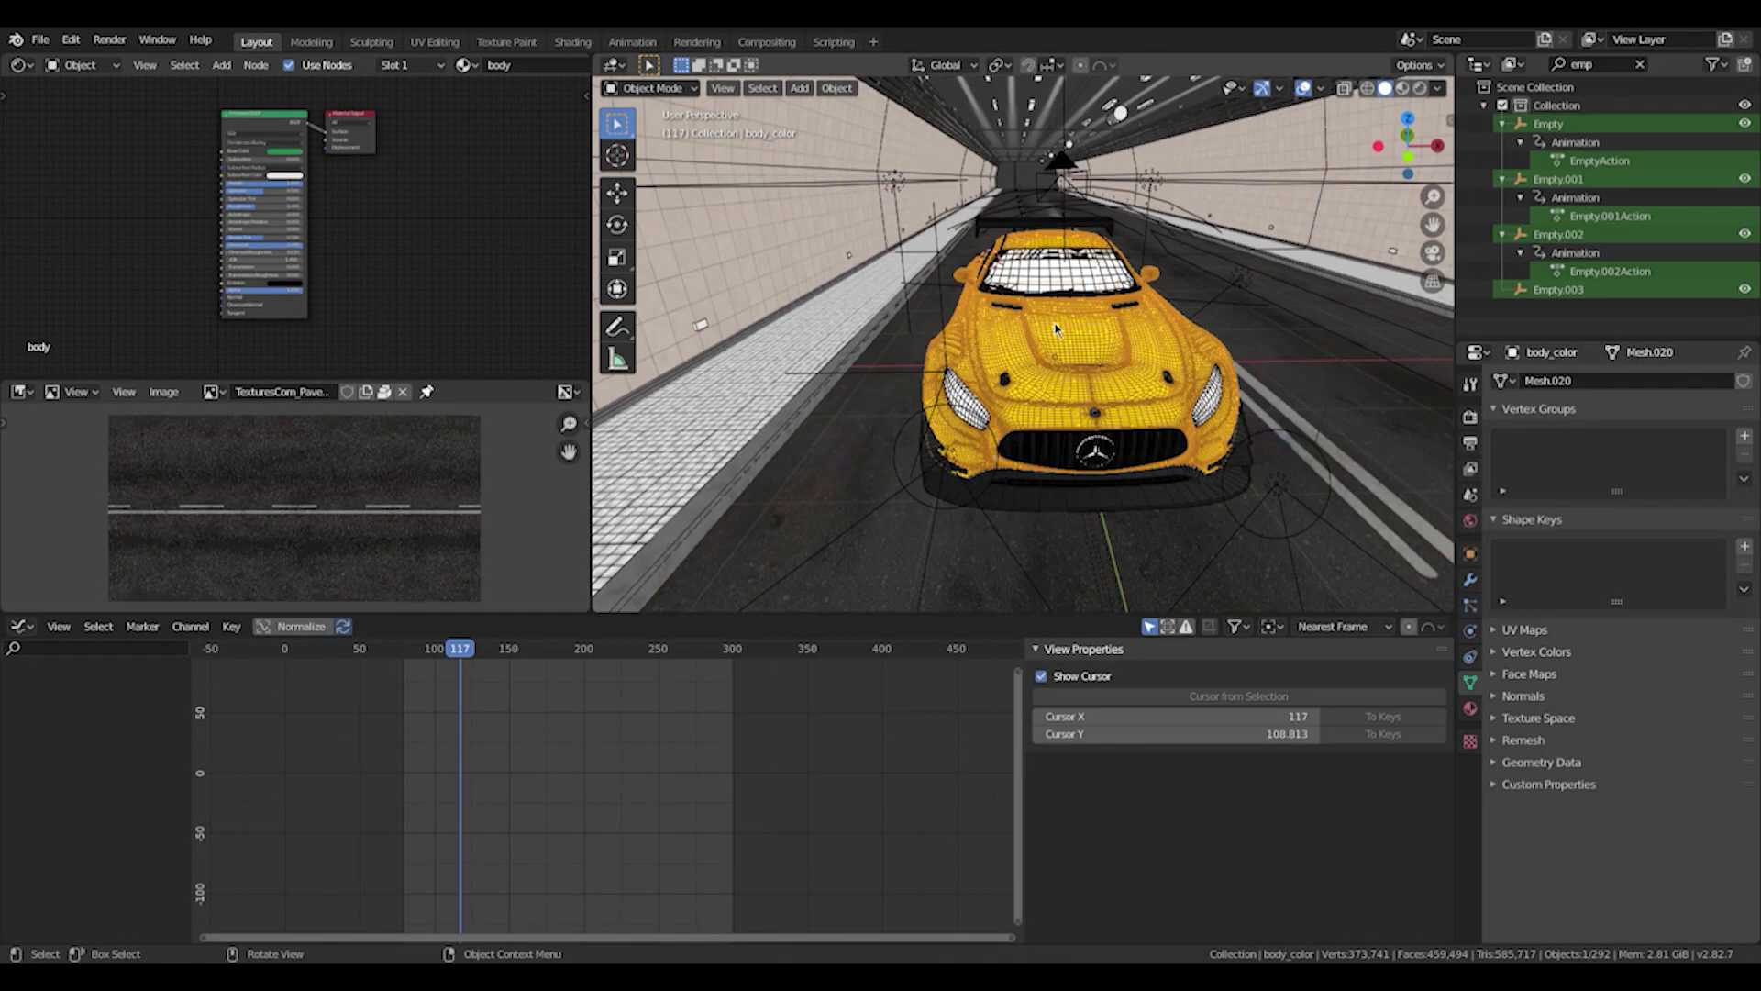
key(Tab)
scroll(959, 273, up, 5)
middle_drag(958, 274, 1191, 541)
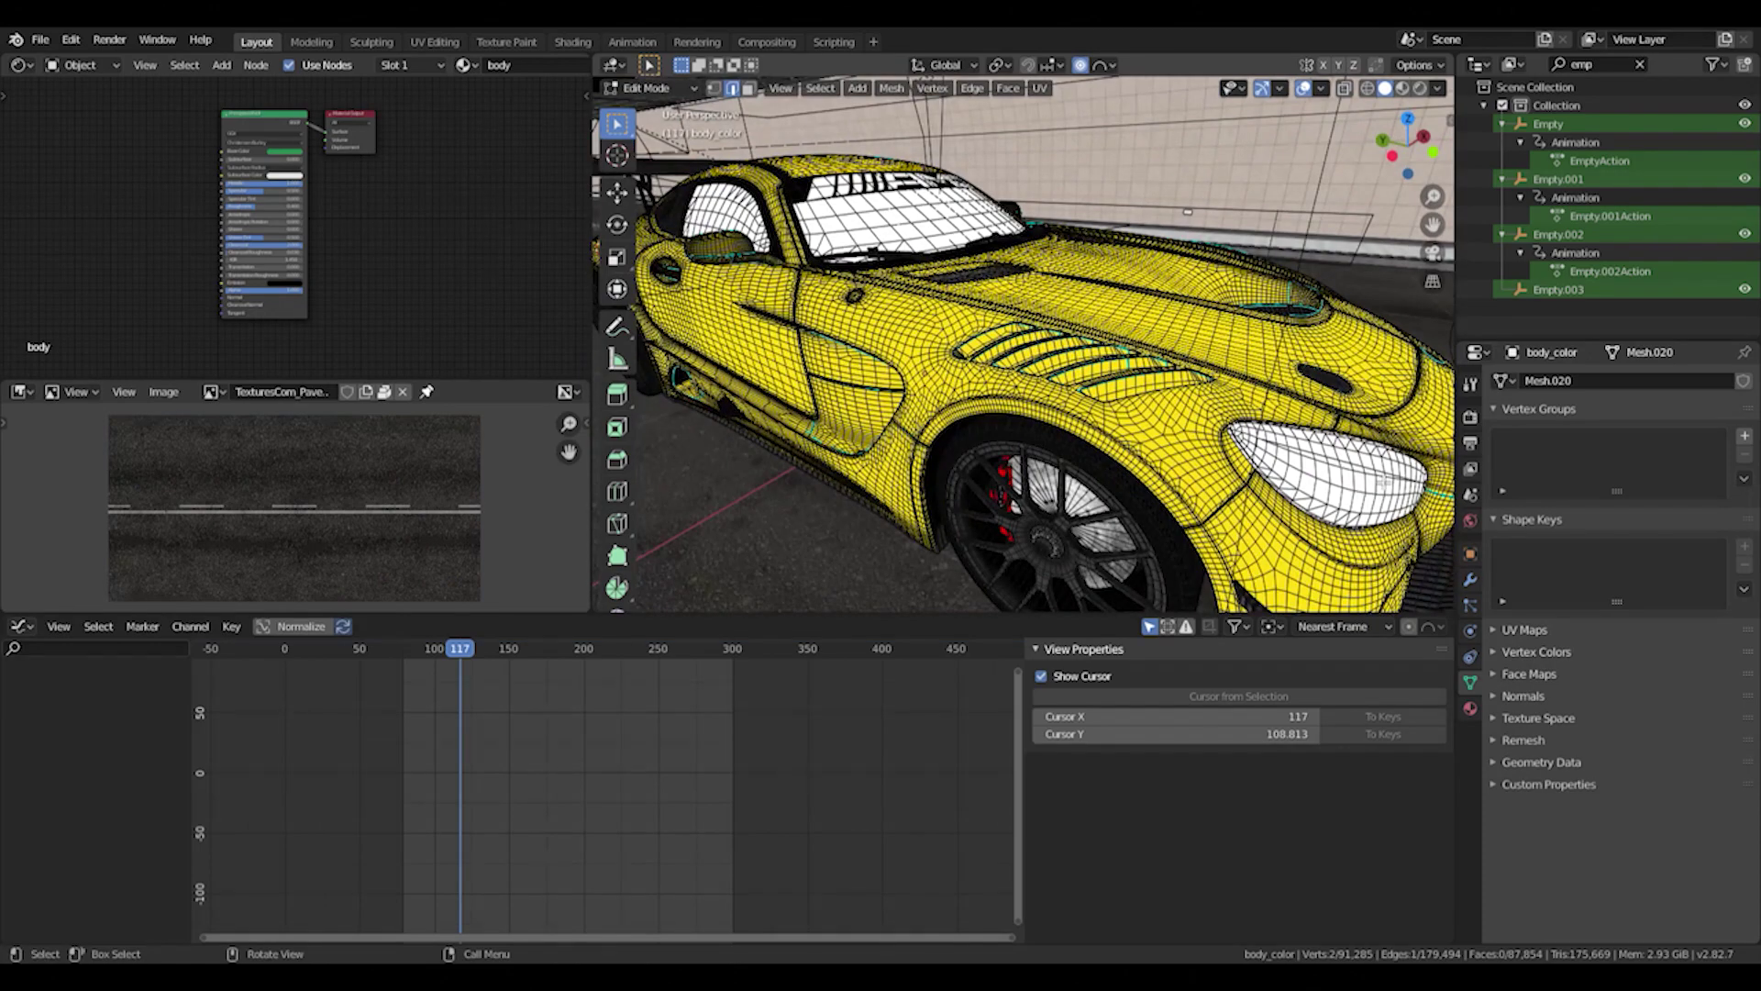
key(Tab)
Select the car's carbon parts and display the carbon material nodes in a maximized shader editor.
click(857, 231)
middle_drag(857, 232, 831, 293)
click(720, 229)
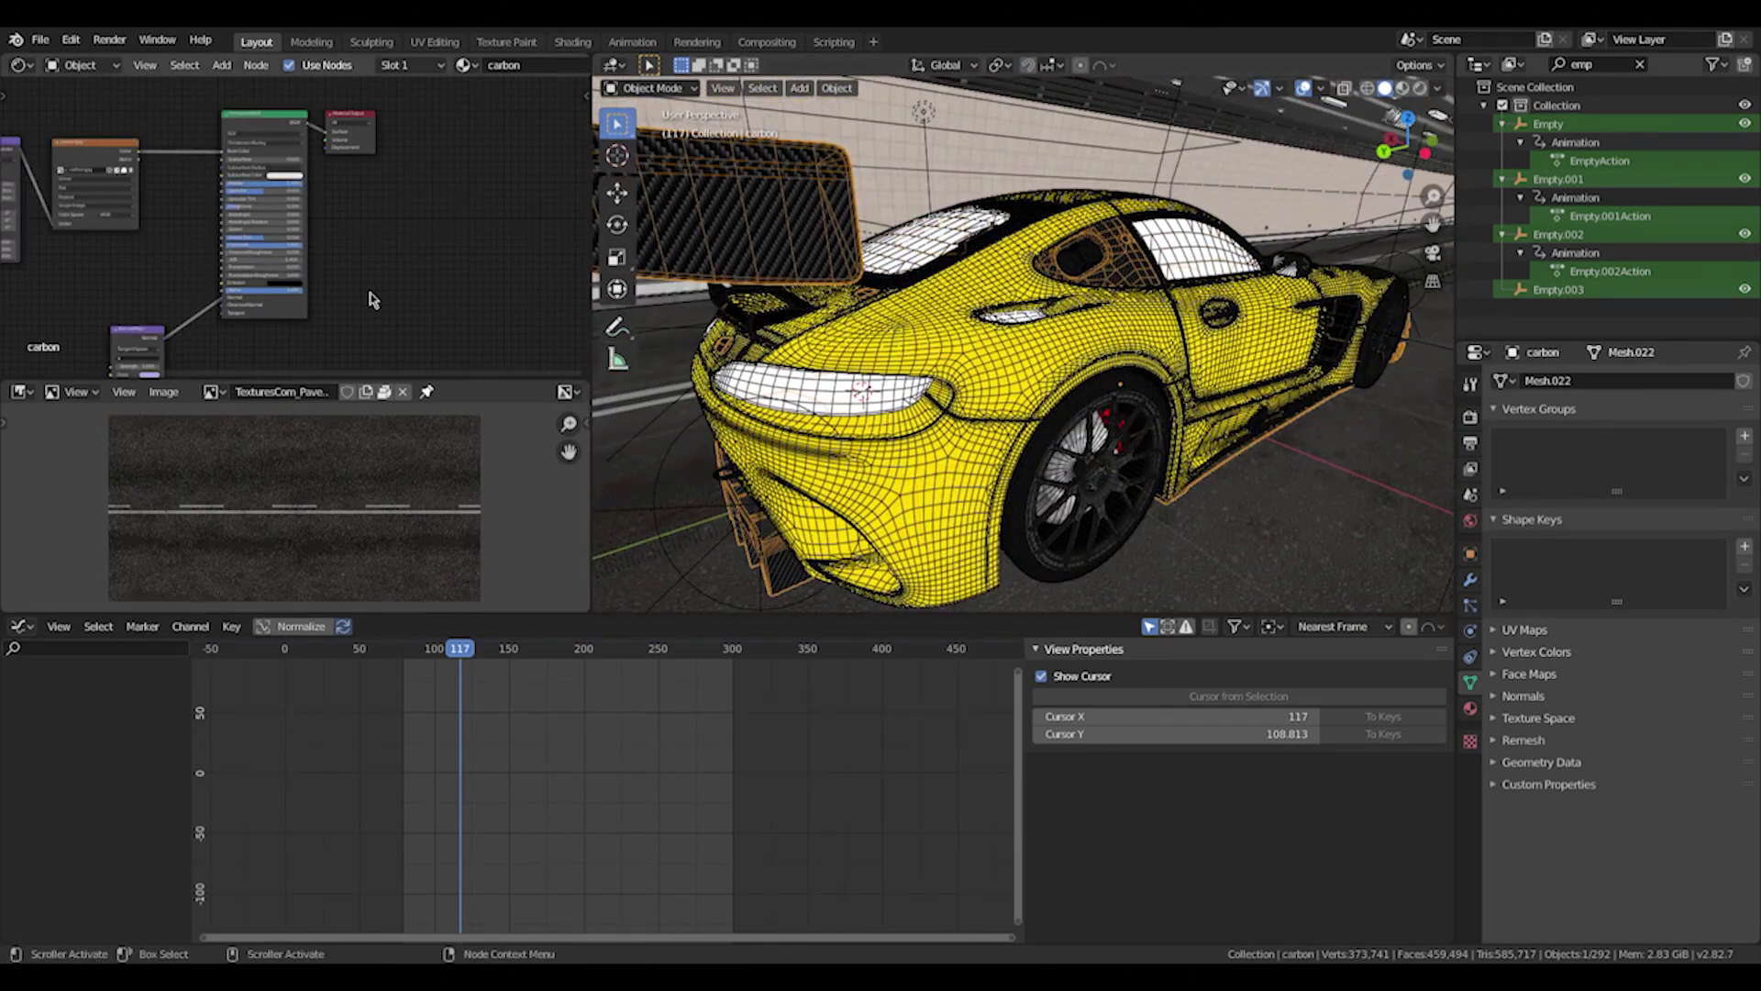
key(ctrl+space)
middle_drag(770, 571, 904, 438)
scroll(904, 438, down, 2)
Delete the Normal/Map node from the carbon material.
click(585, 651)
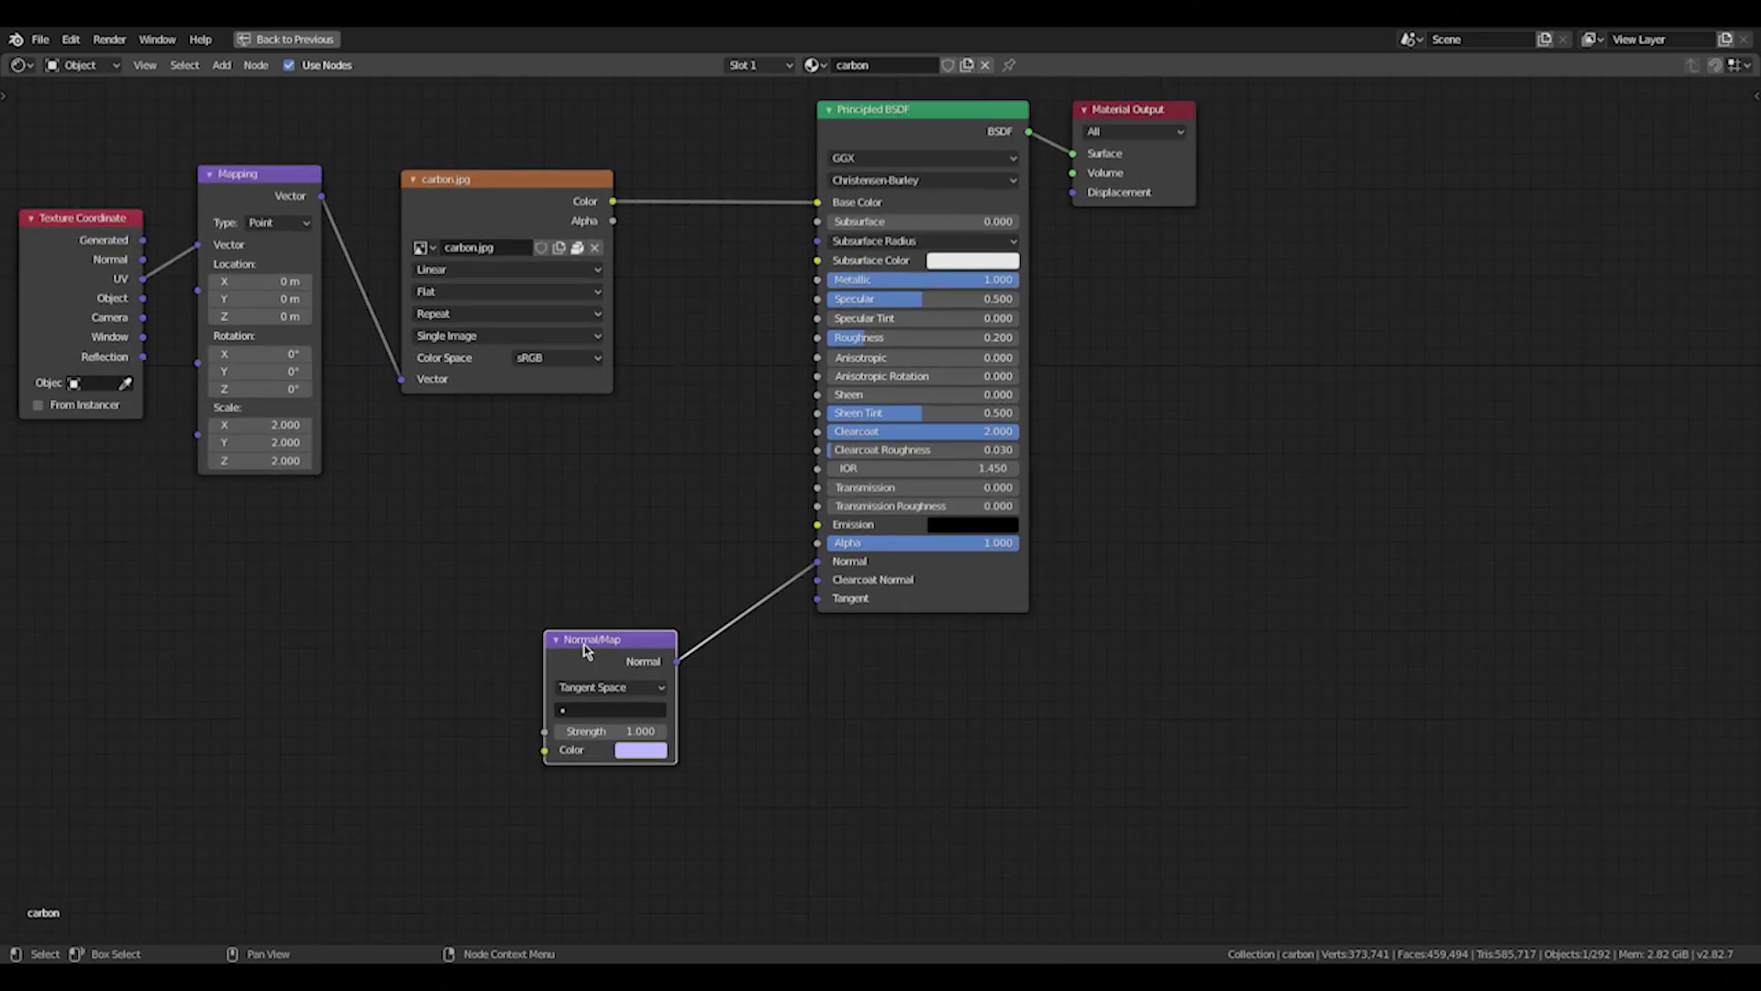
key(x)
middle_drag(477, 515, 682, 579)
Examine the carbon material's texture mapping, carbon.jpg and Principled BSDF nodes, and return to the full layout with the car in view.
click(291, 315)
drag(208, 153, 562, 648)
drag(666, 386, 668, 381)
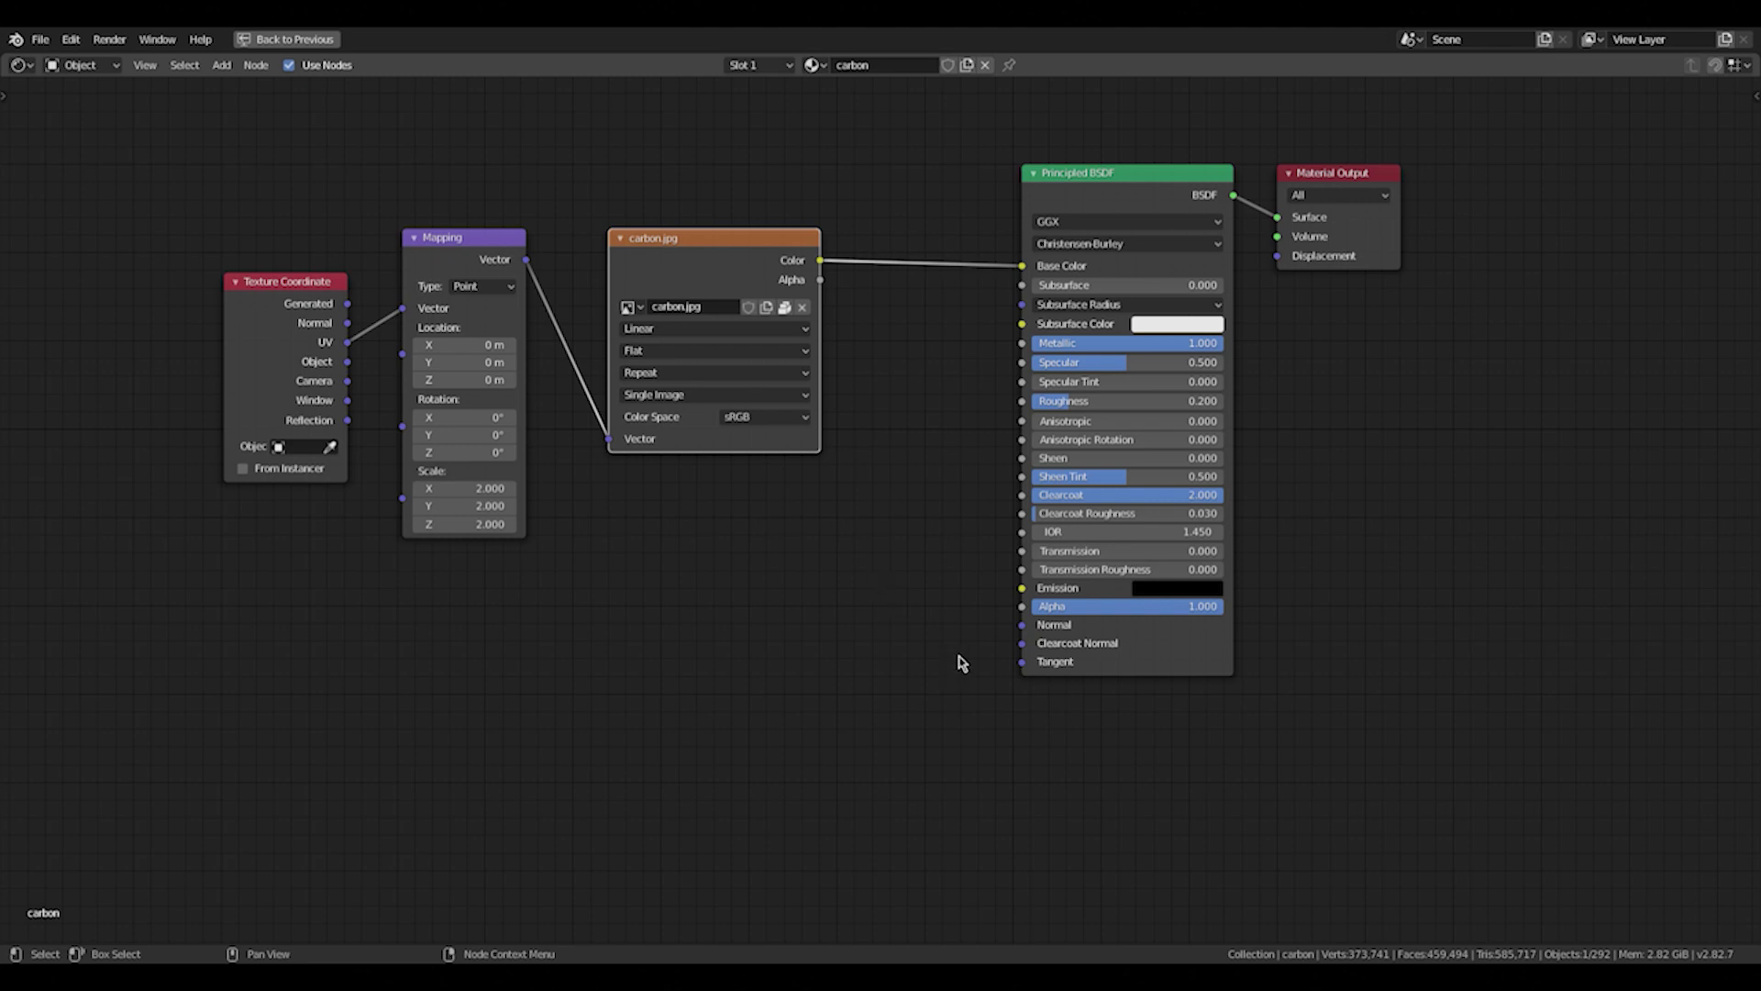
click(1027, 620)
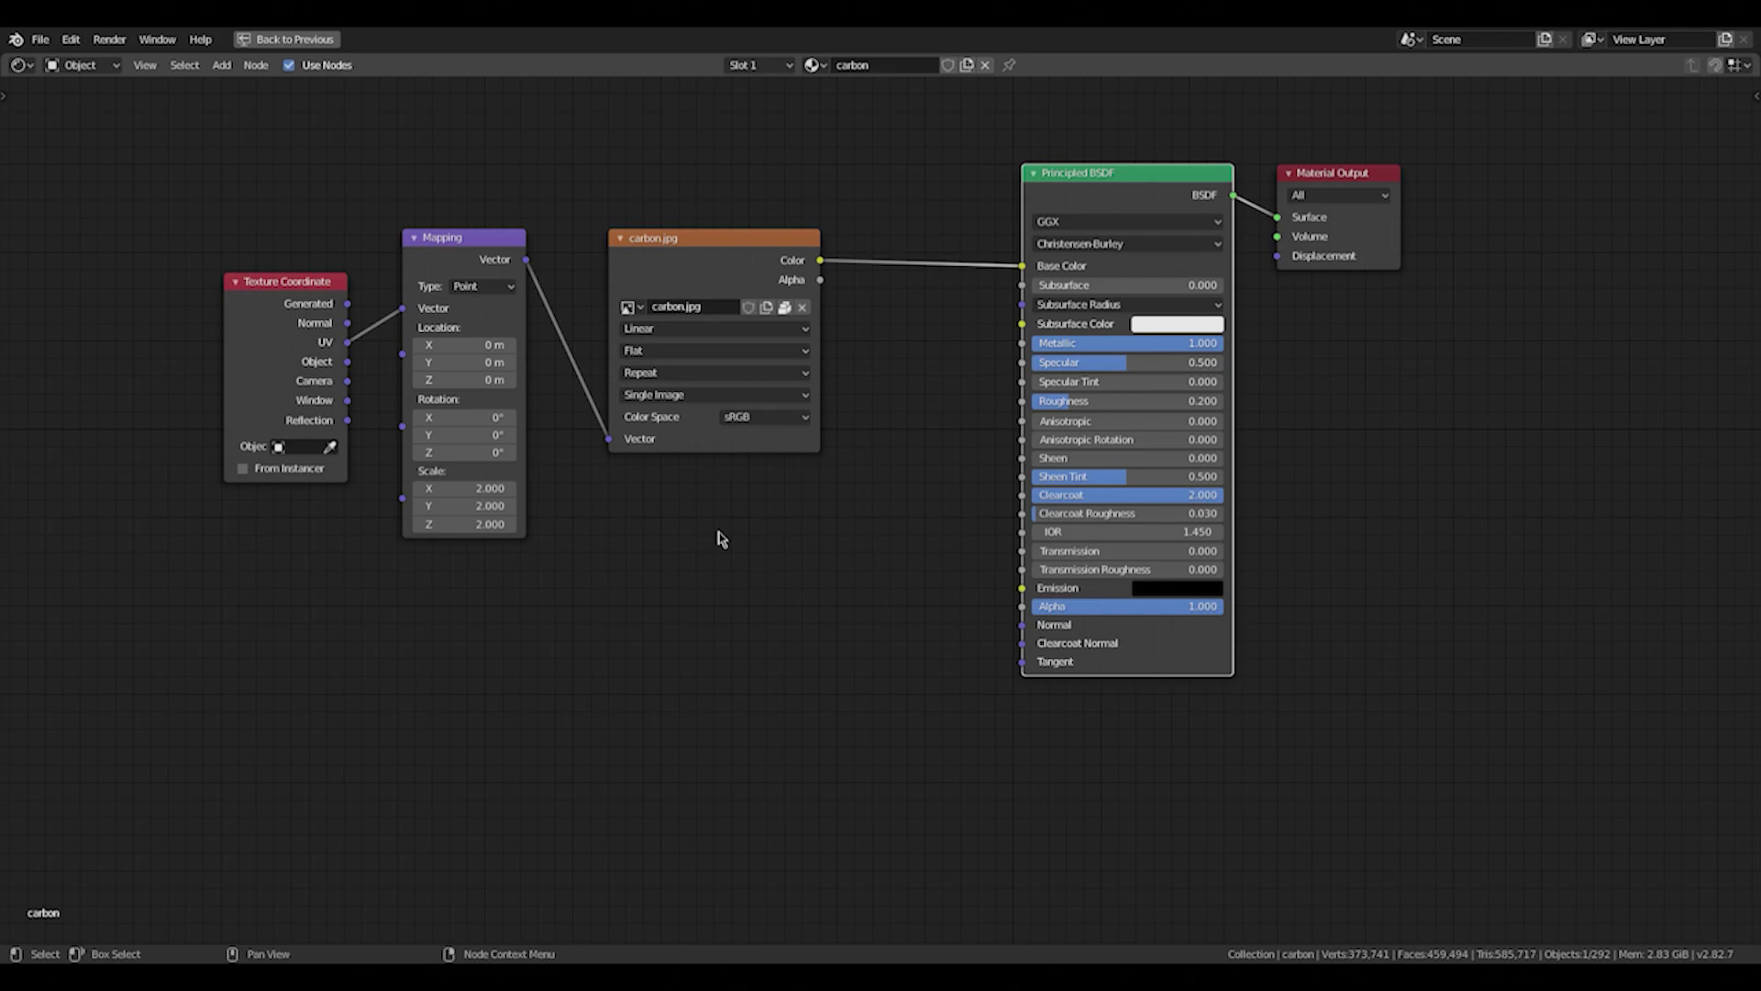
key(ctrl+space)
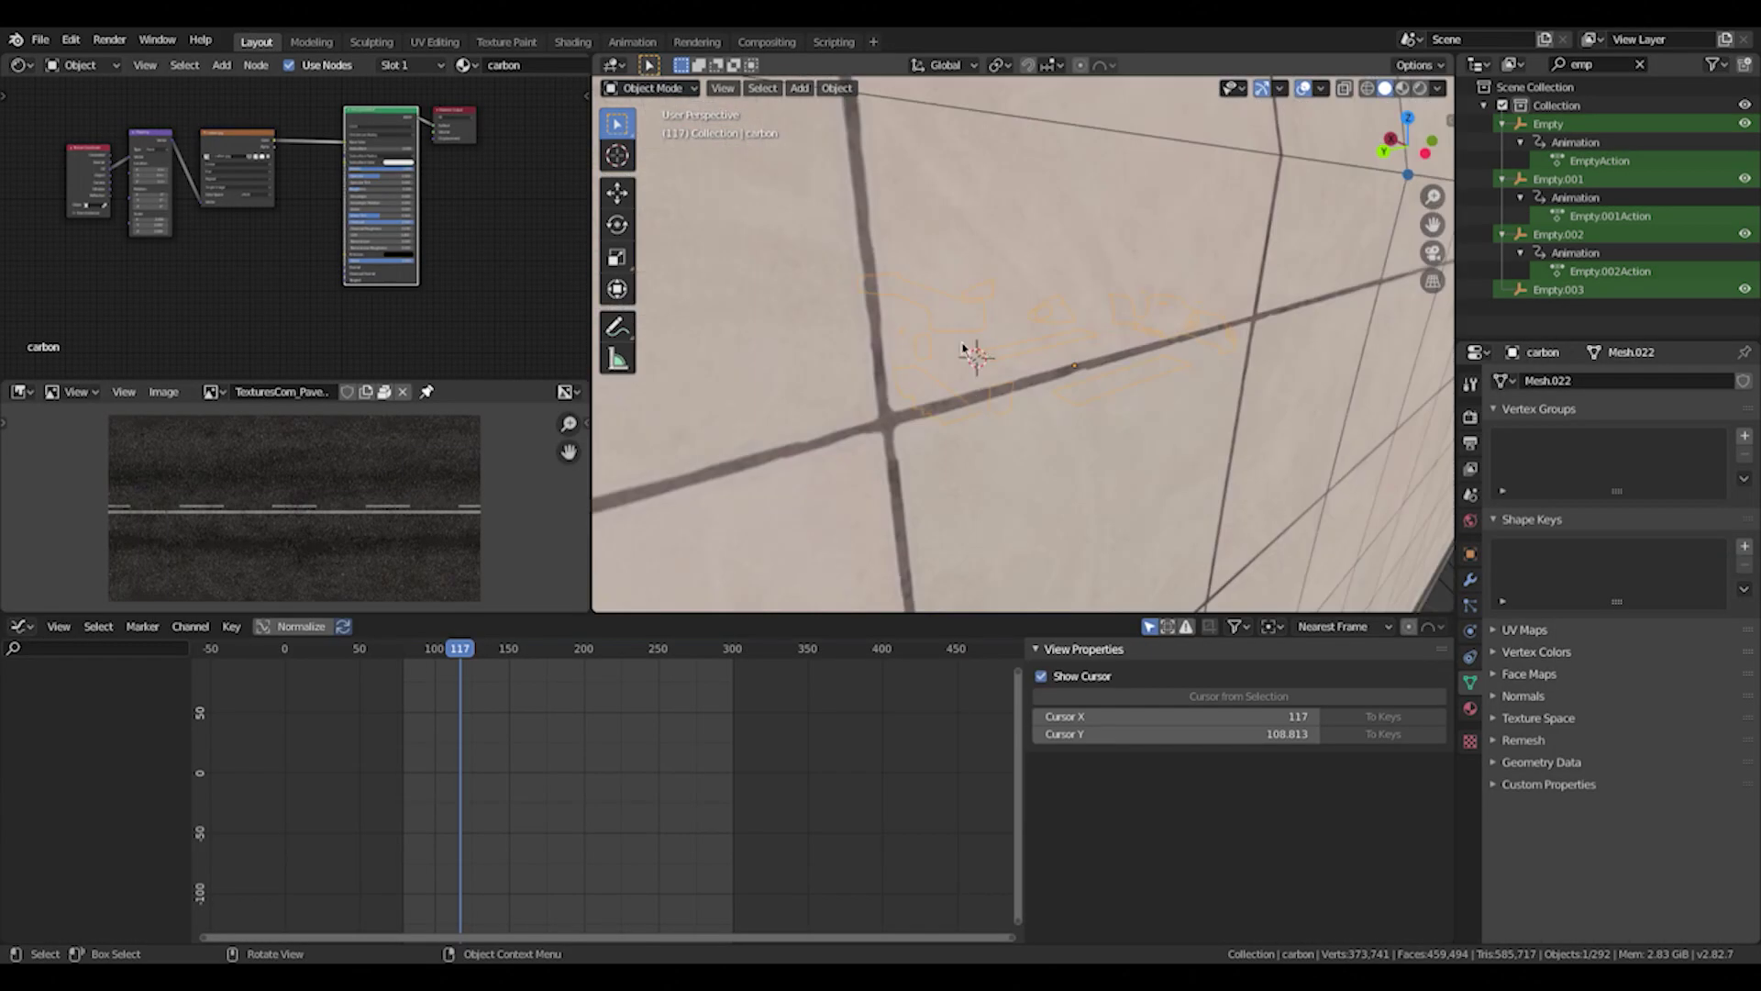
middle_drag(1019, 379, 1124, 434)
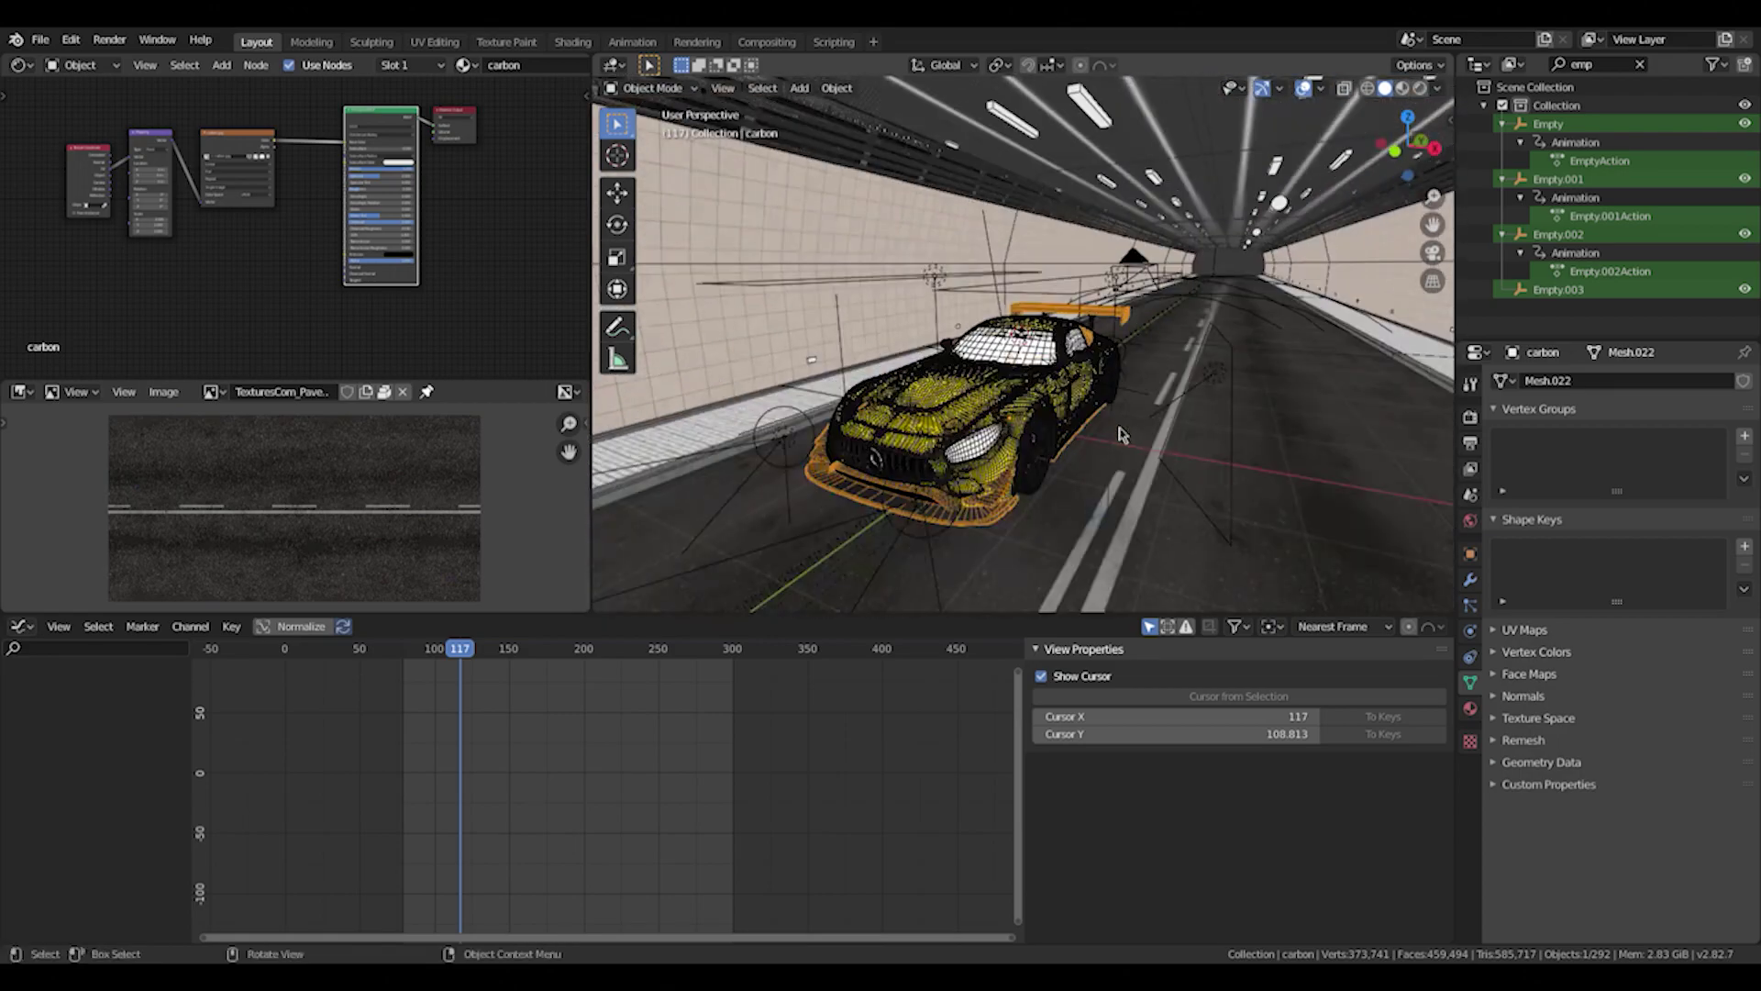